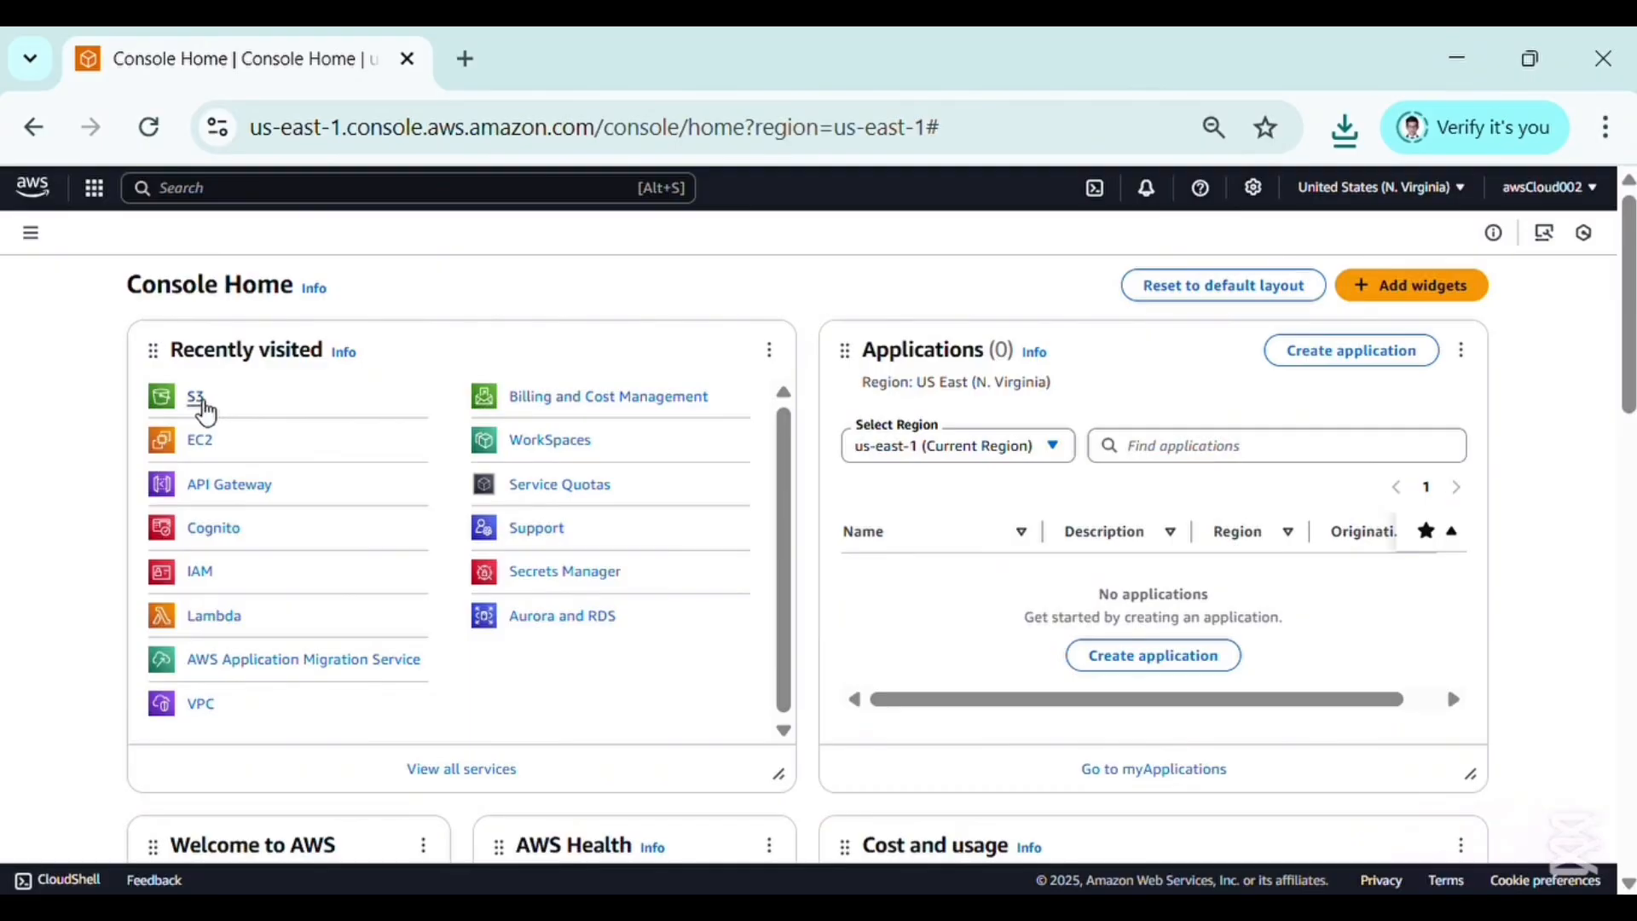
Find the S3 service and start creating a new general purpose bucket
{"action": "left_click", "coordinate": [245, 189]}
{"action": "type", "text": "s3"}
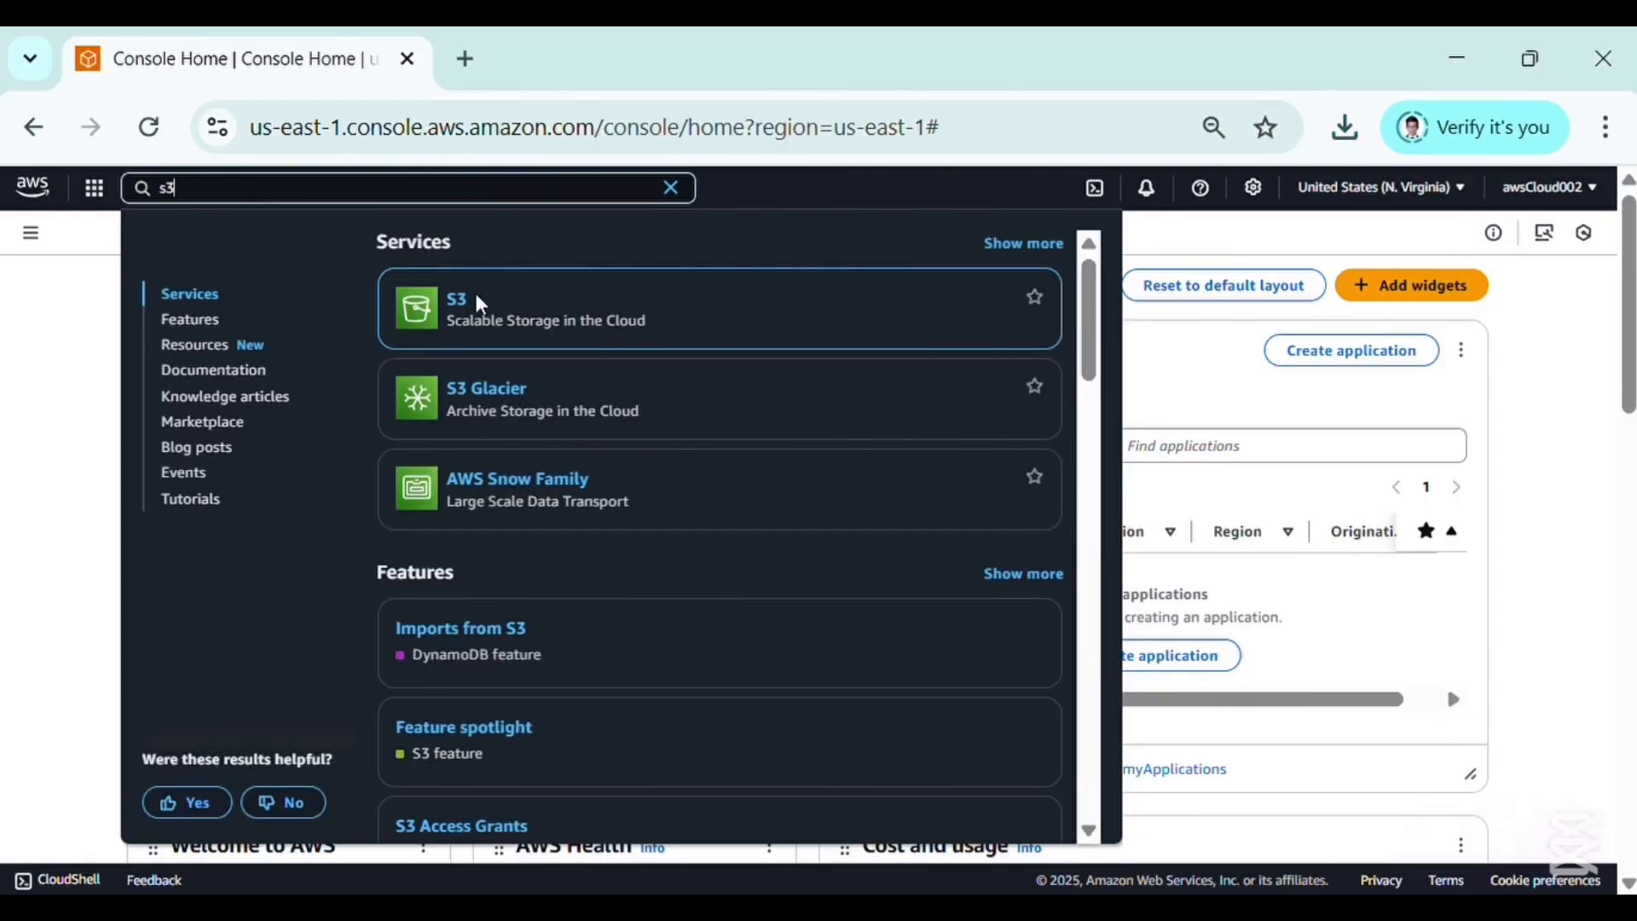
{"action": "left_click", "coordinate": [459, 300]}
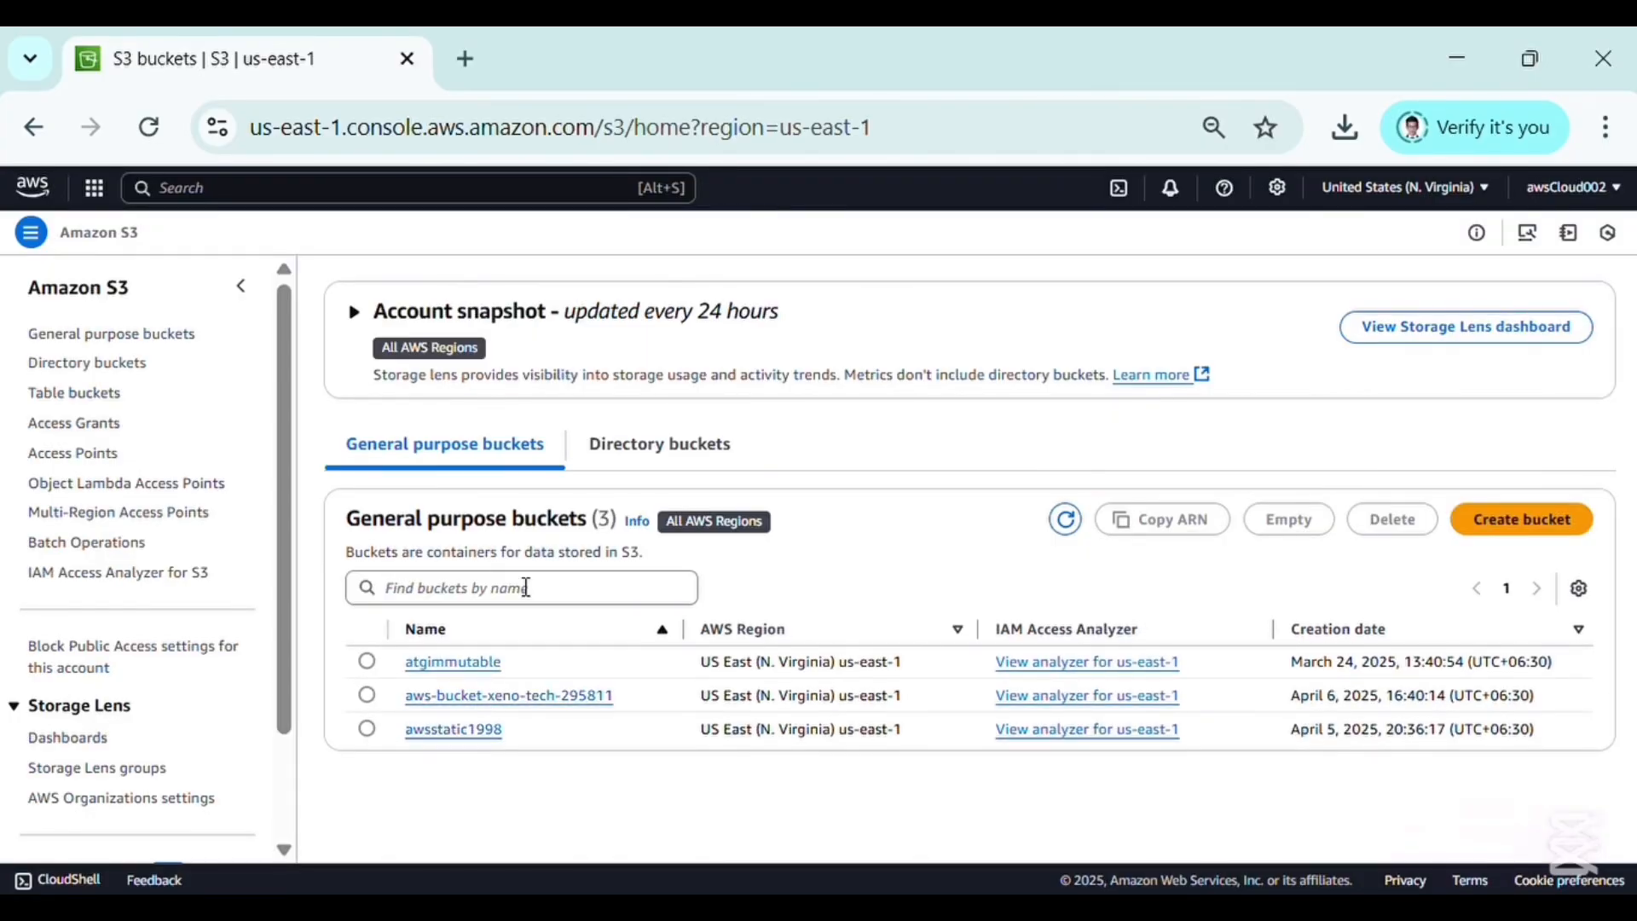
{"action": "left_click", "coordinate": [1523, 522]}
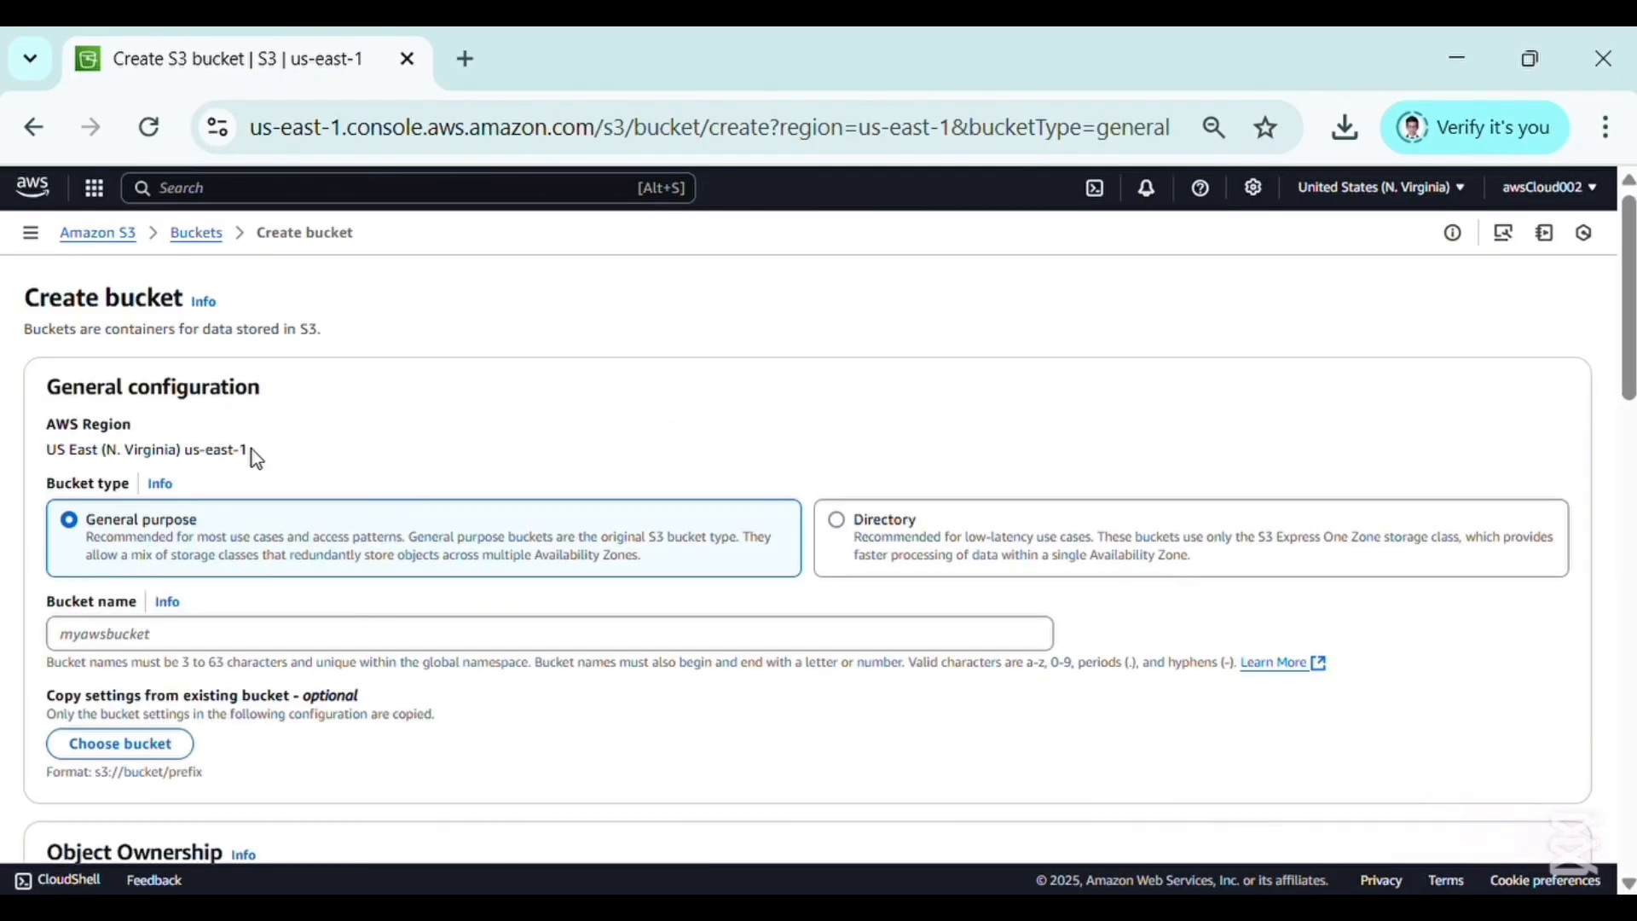
Switch the AWS Region for the new bucket to Asia Pacific (Singapore) ap-southeast-1
{"action": "left_click_drag", "start_coordinate": [177, 468], "coordinate": [62, 464]}
{"action": "left_click", "coordinate": [63, 464]}
{"action": "left_click", "coordinate": [1326, 195]}
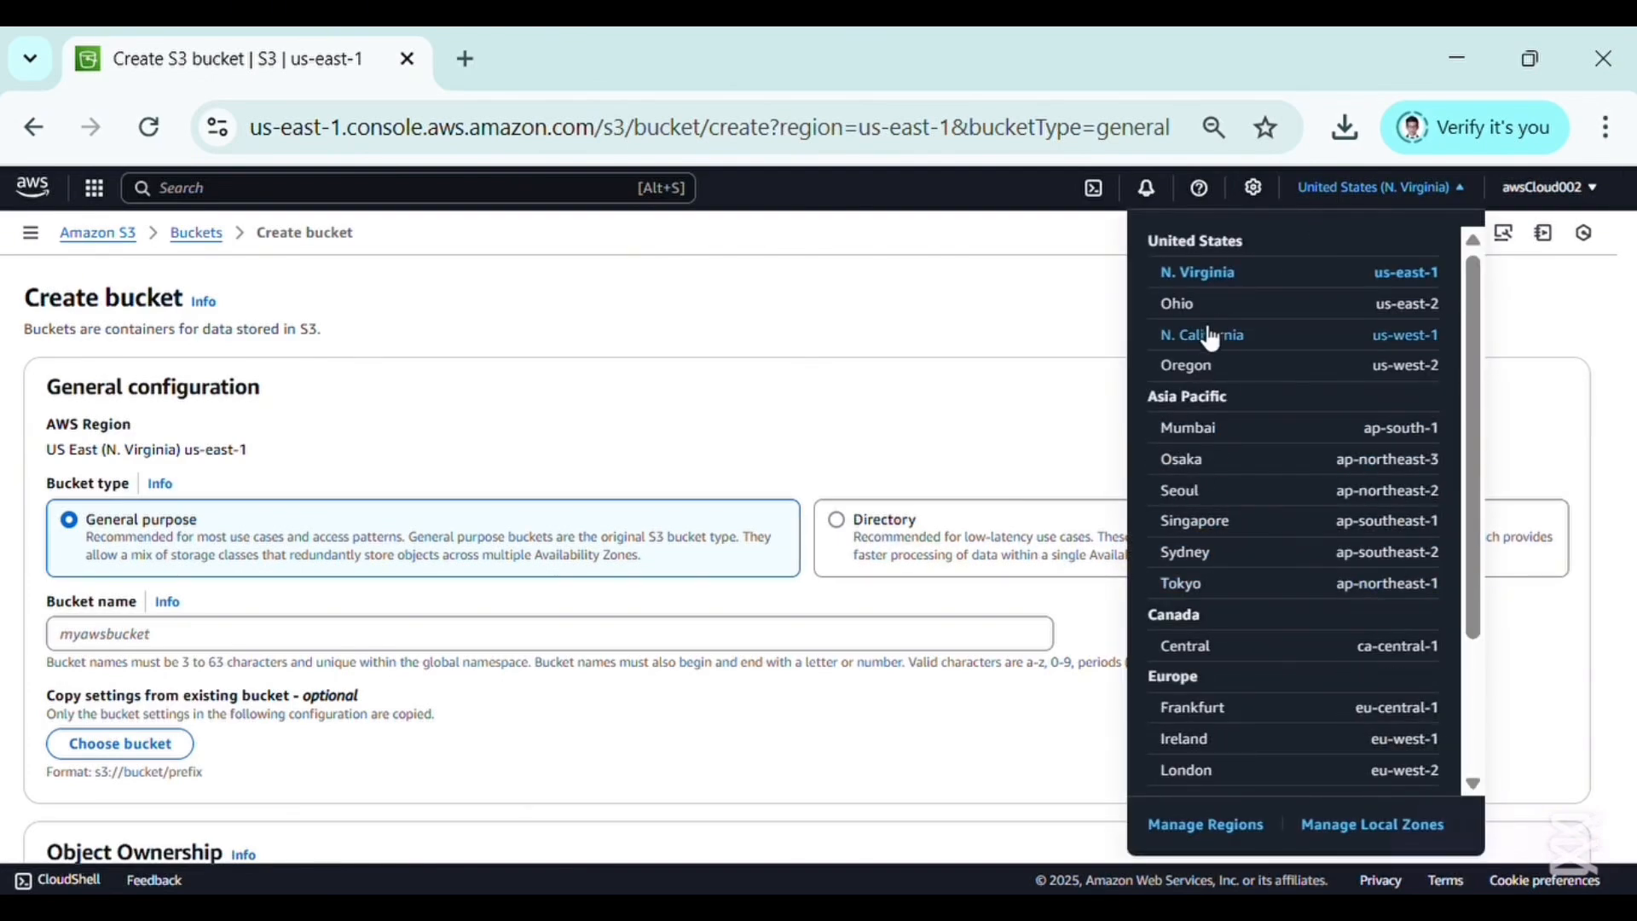
{"action": "left_click", "coordinate": [1196, 525]}
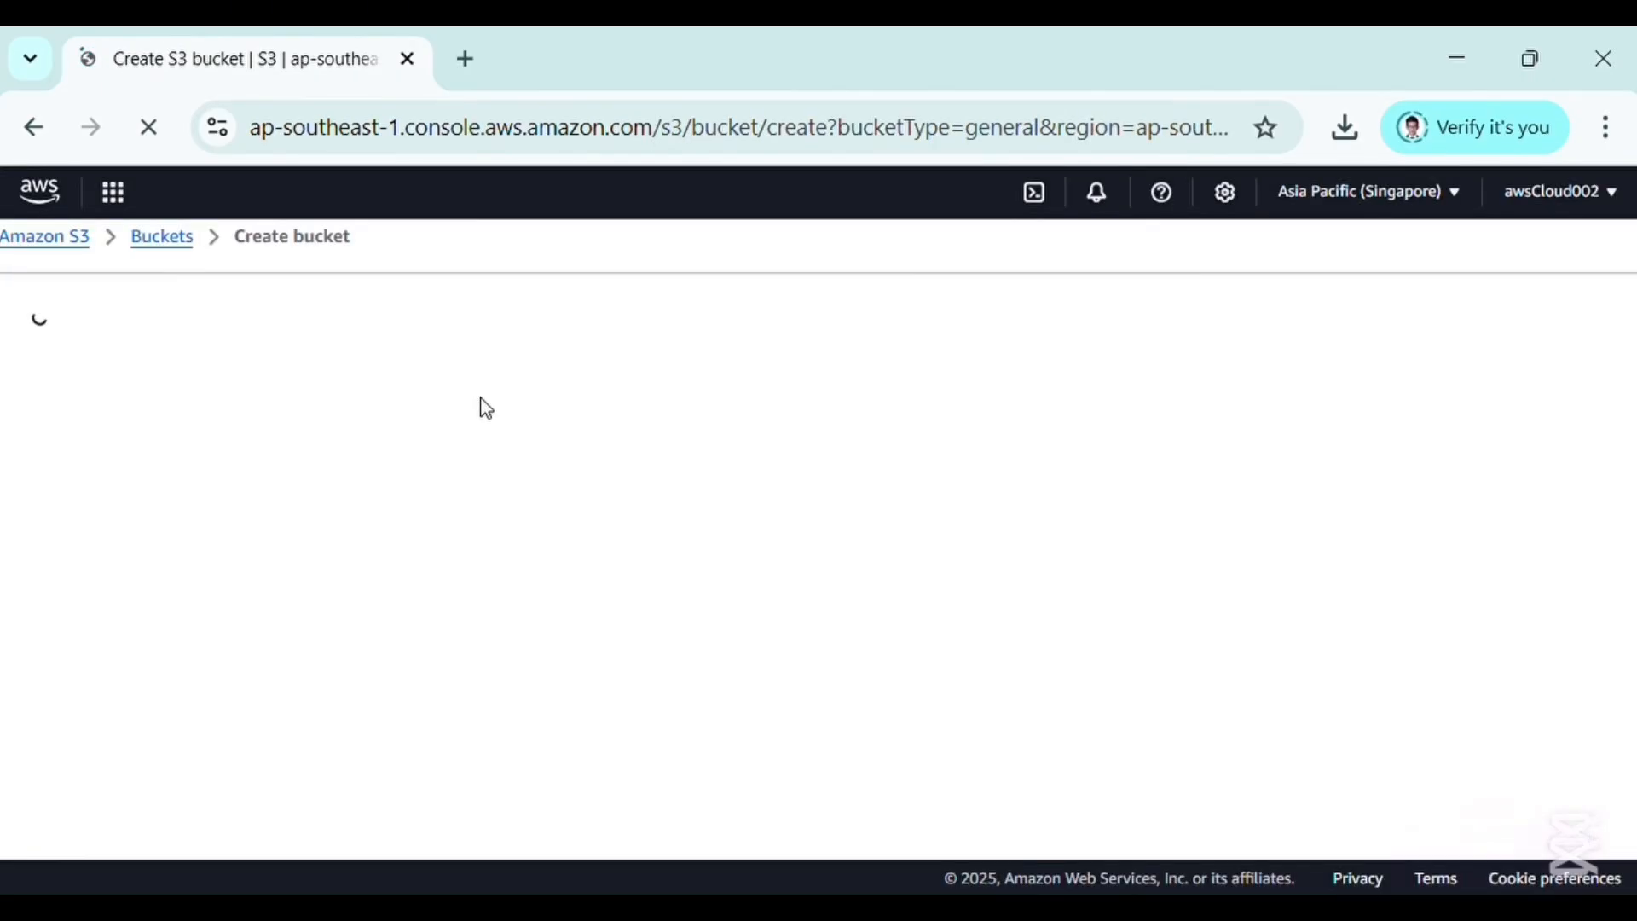
{"action": "left_click_drag", "start_coordinate": [396, 505], "coordinate": [51, 537]}
{"action": "left_click", "coordinate": [339, 519]}
Keep the General purpose bucket type and name the bucket "aws-static-" followed by the owner's name and "-295911"
{"action": "scroll", "coordinate": [339, 518], "scroll_direction": "down", "scroll_amount": 2}
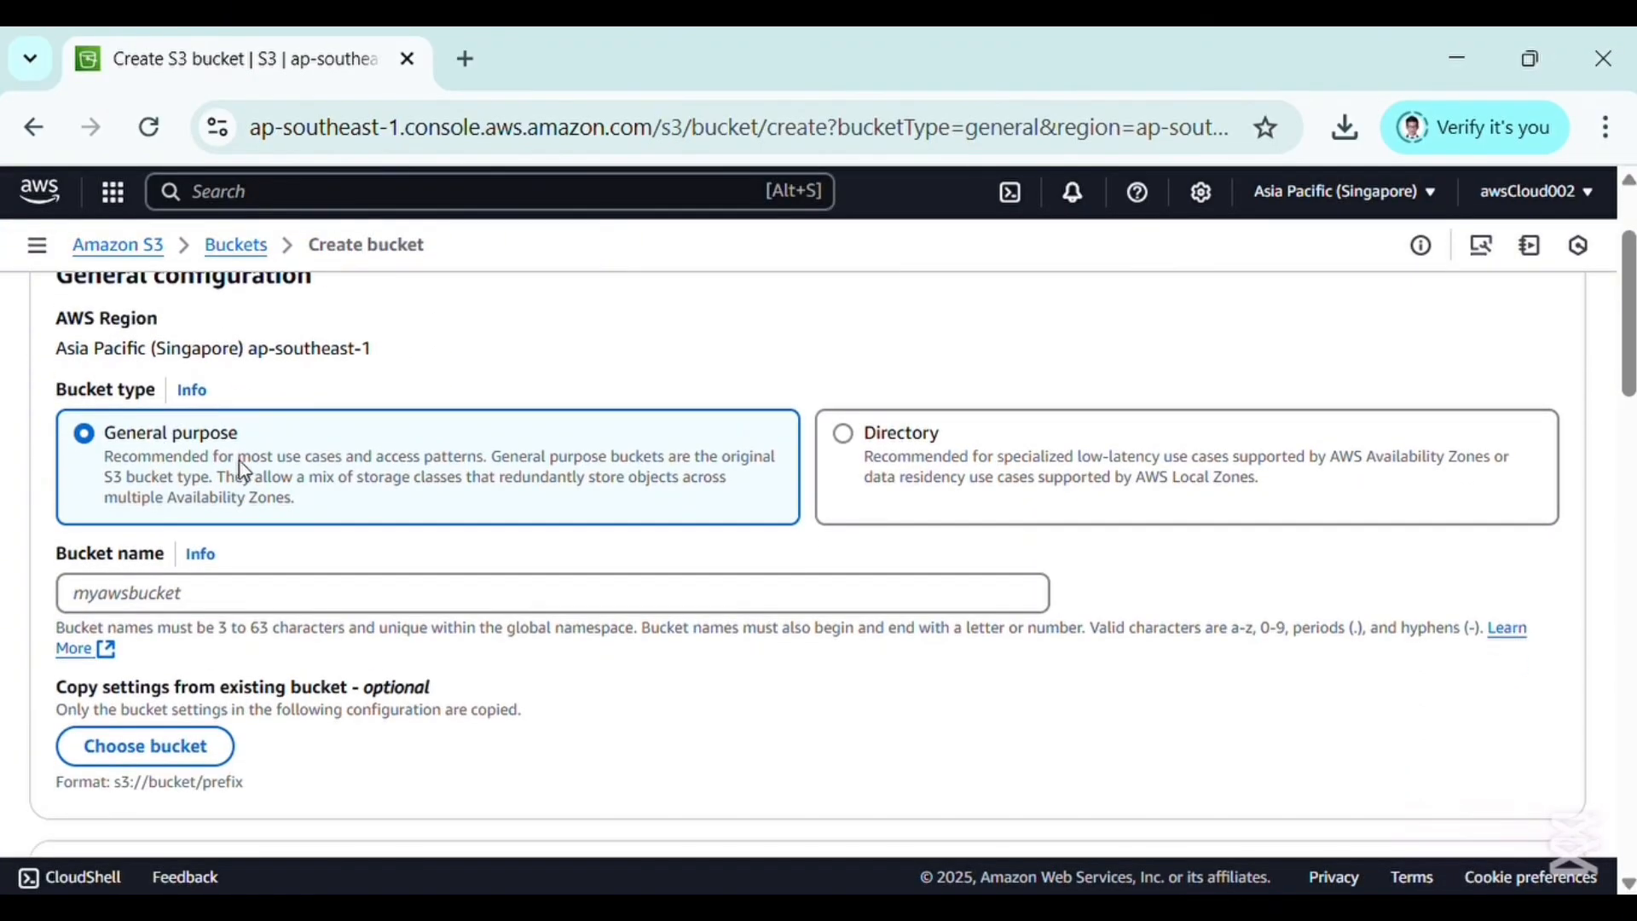
{"action": "left_click_drag", "start_coordinate": [270, 460], "coordinate": [435, 467]}
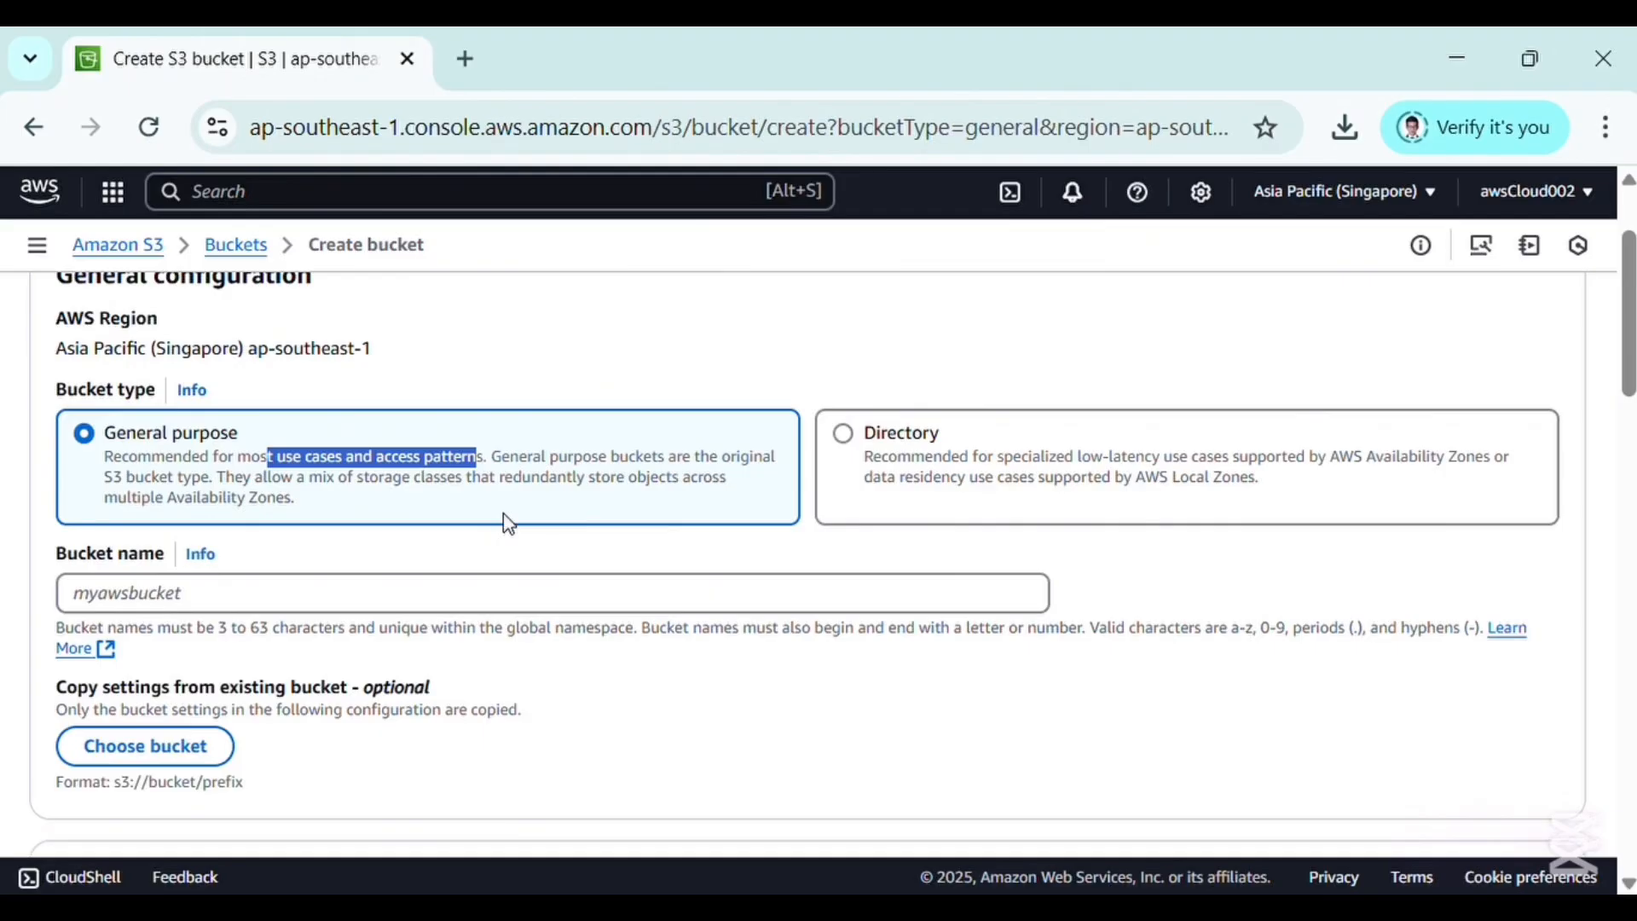
{"action": "scroll", "coordinate": [509, 523], "scroll_direction": "down", "scroll_amount": 2}
{"action": "left_click", "coordinate": [468, 446]}
{"action": "type", "text": "aws-stati"}
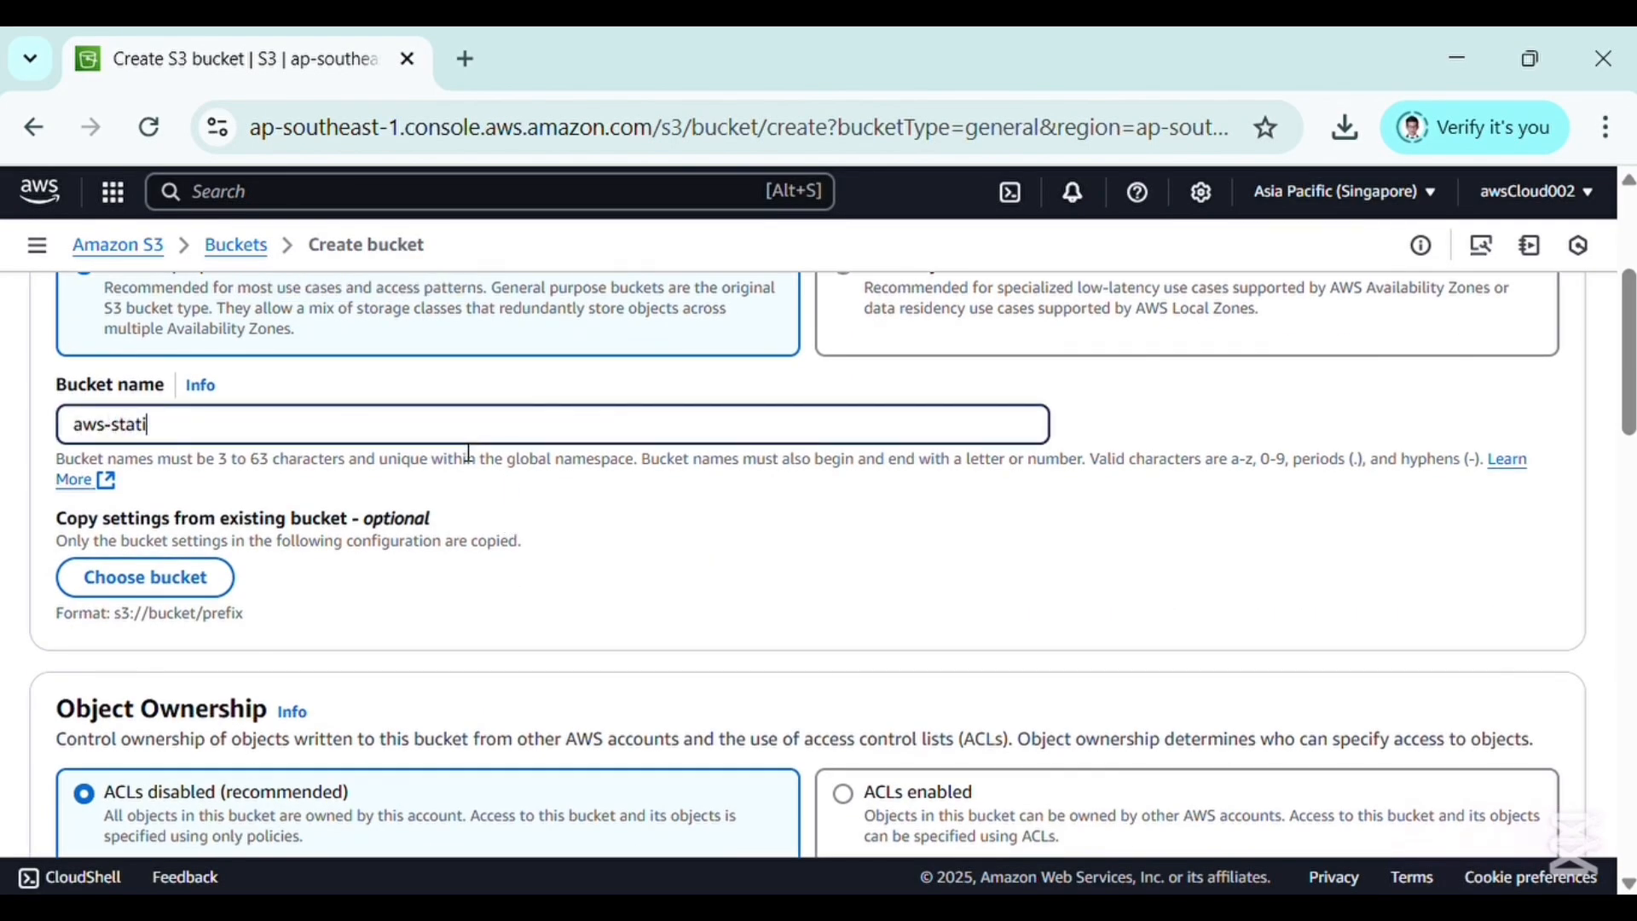
{"action": "type", "text": "c-ryanvictroor-298"}
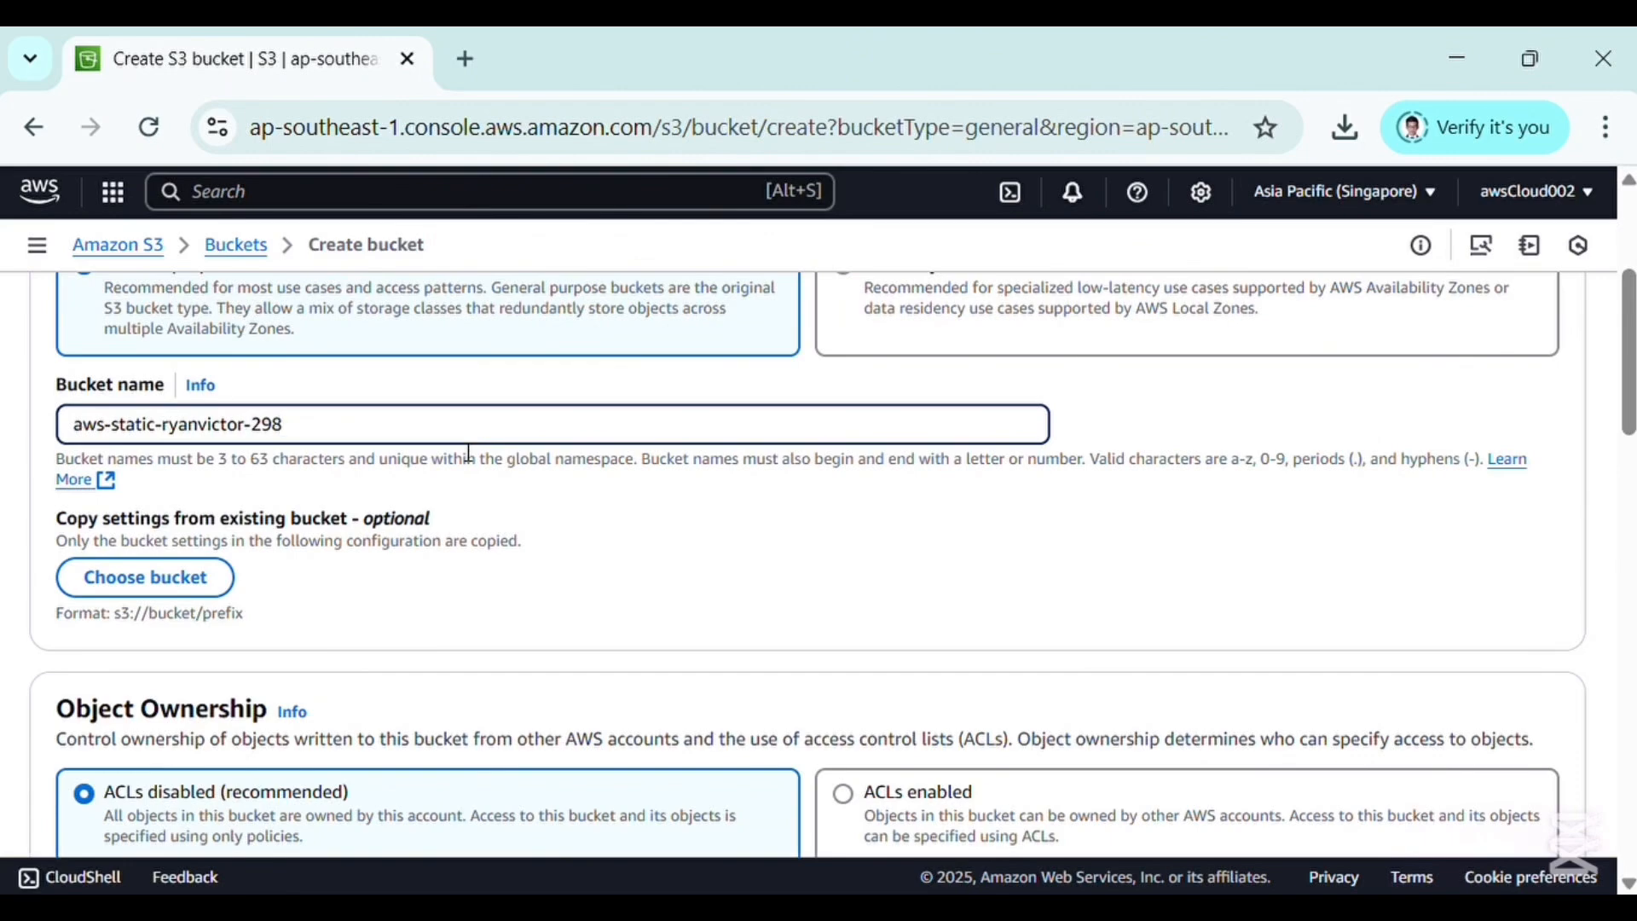
{"action": "key", "text": "BackSpace"}
{"action": "type", "text": "5911"}
{"action": "scroll", "coordinate": [453, 562], "scroll_direction": "down", "scroll_amount": 1}
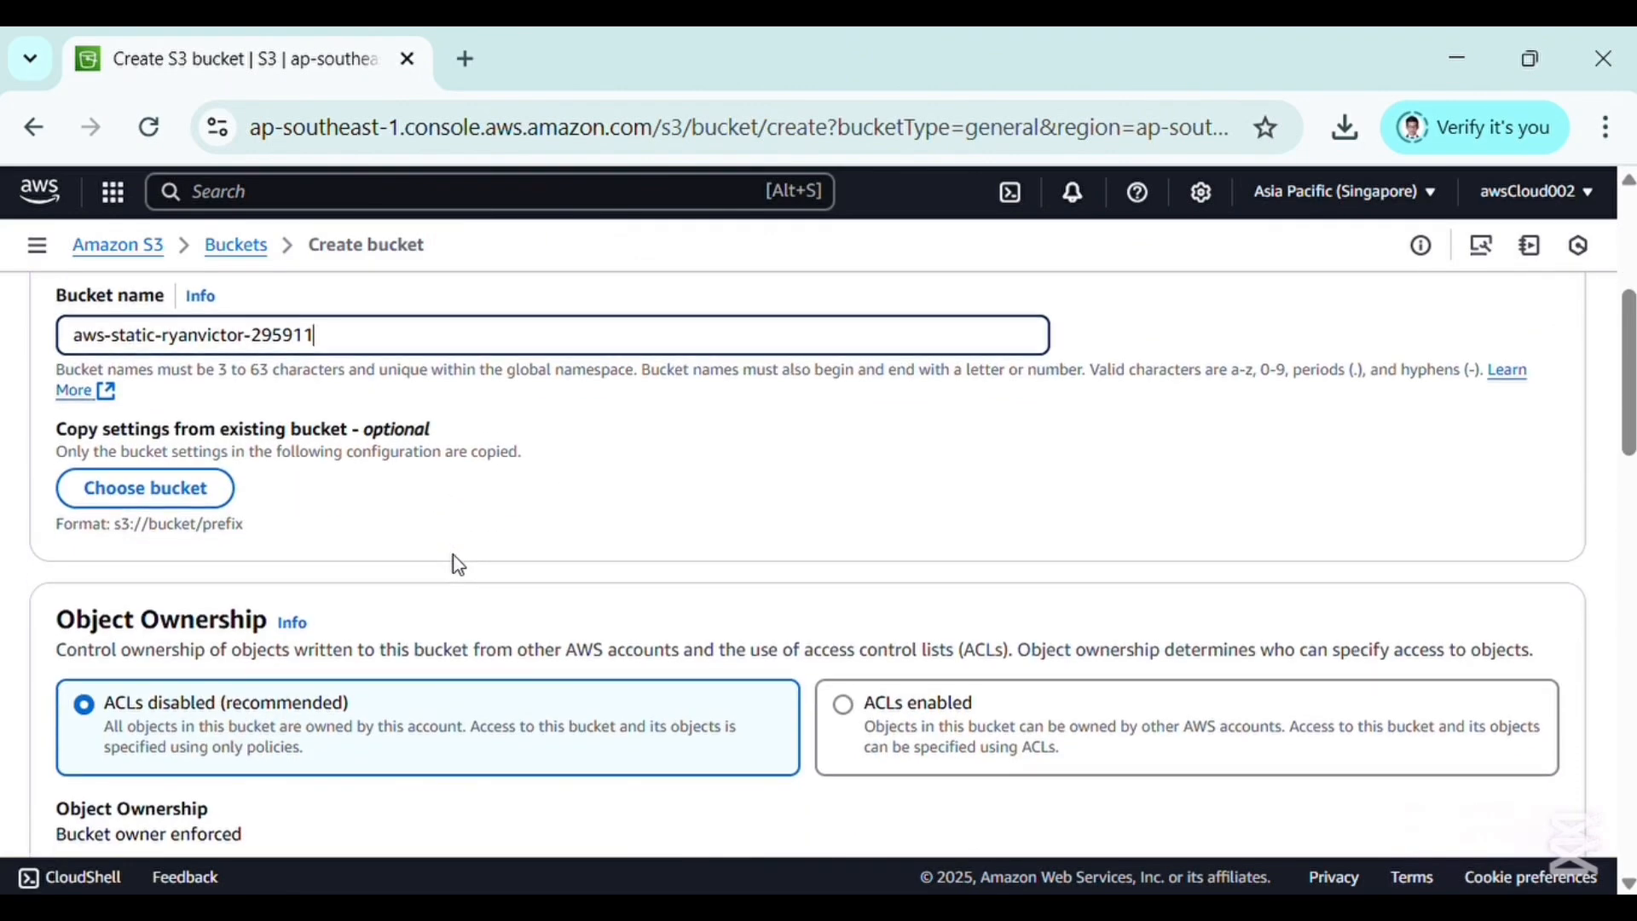
{"action": "left_click_drag", "start_coordinate": [253, 371], "coordinate": [638, 380]}
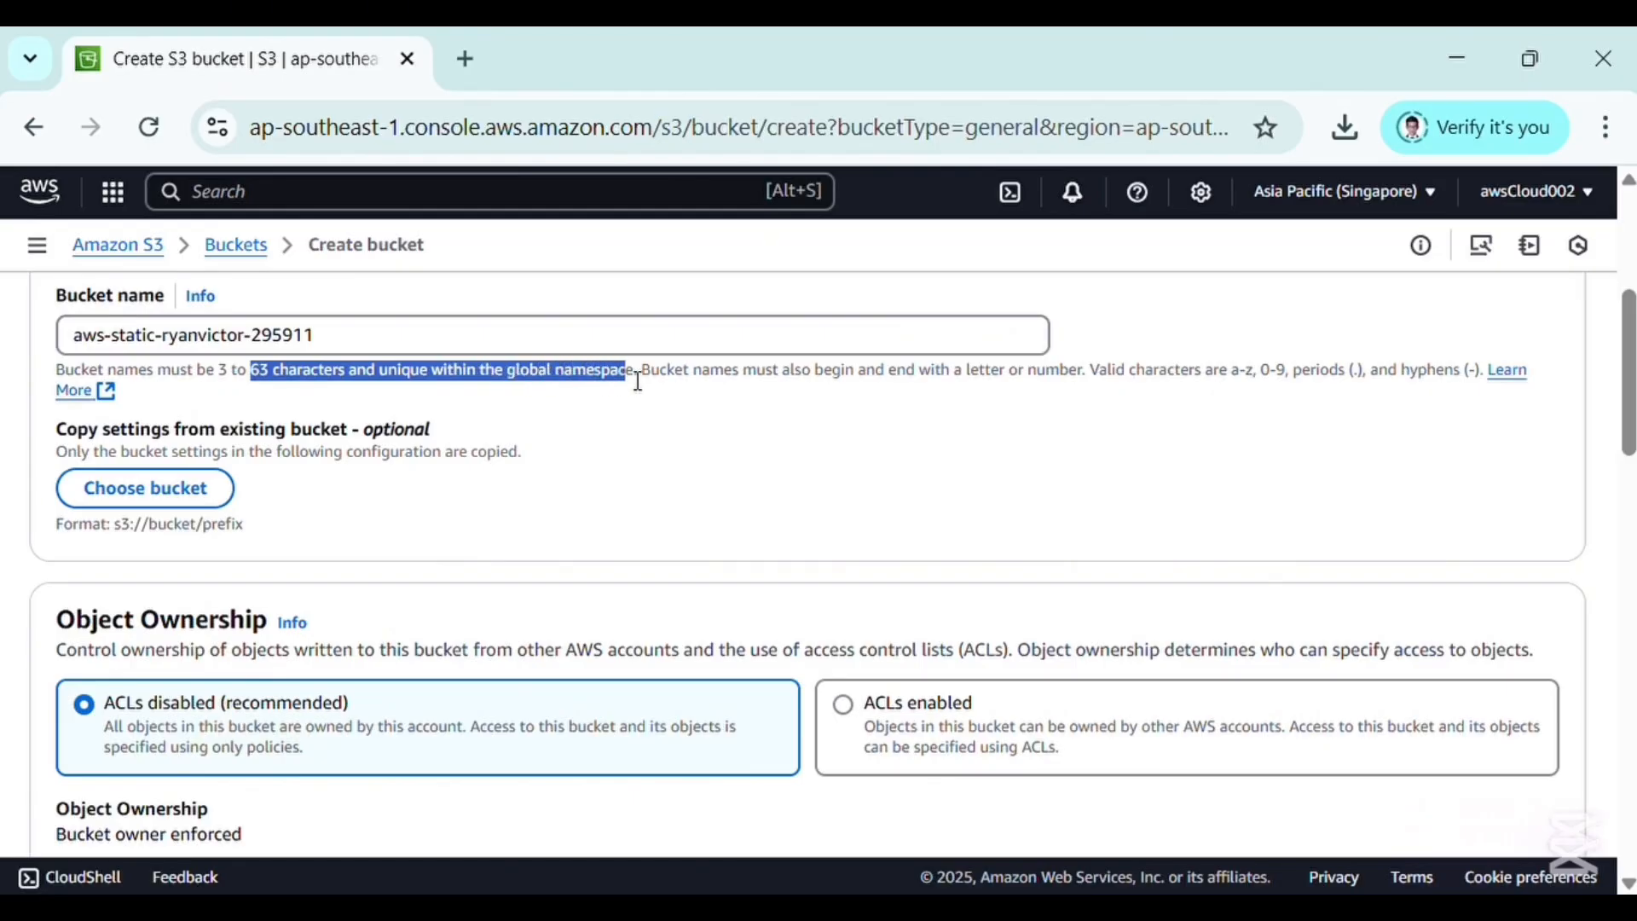
{"action": "left_click", "coordinate": [583, 407]}
Keep ACLs disabled as the Object Ownership setting for the bucket
{"action": "scroll", "coordinate": [512, 497], "scroll_direction": "down", "scroll_amount": 3}
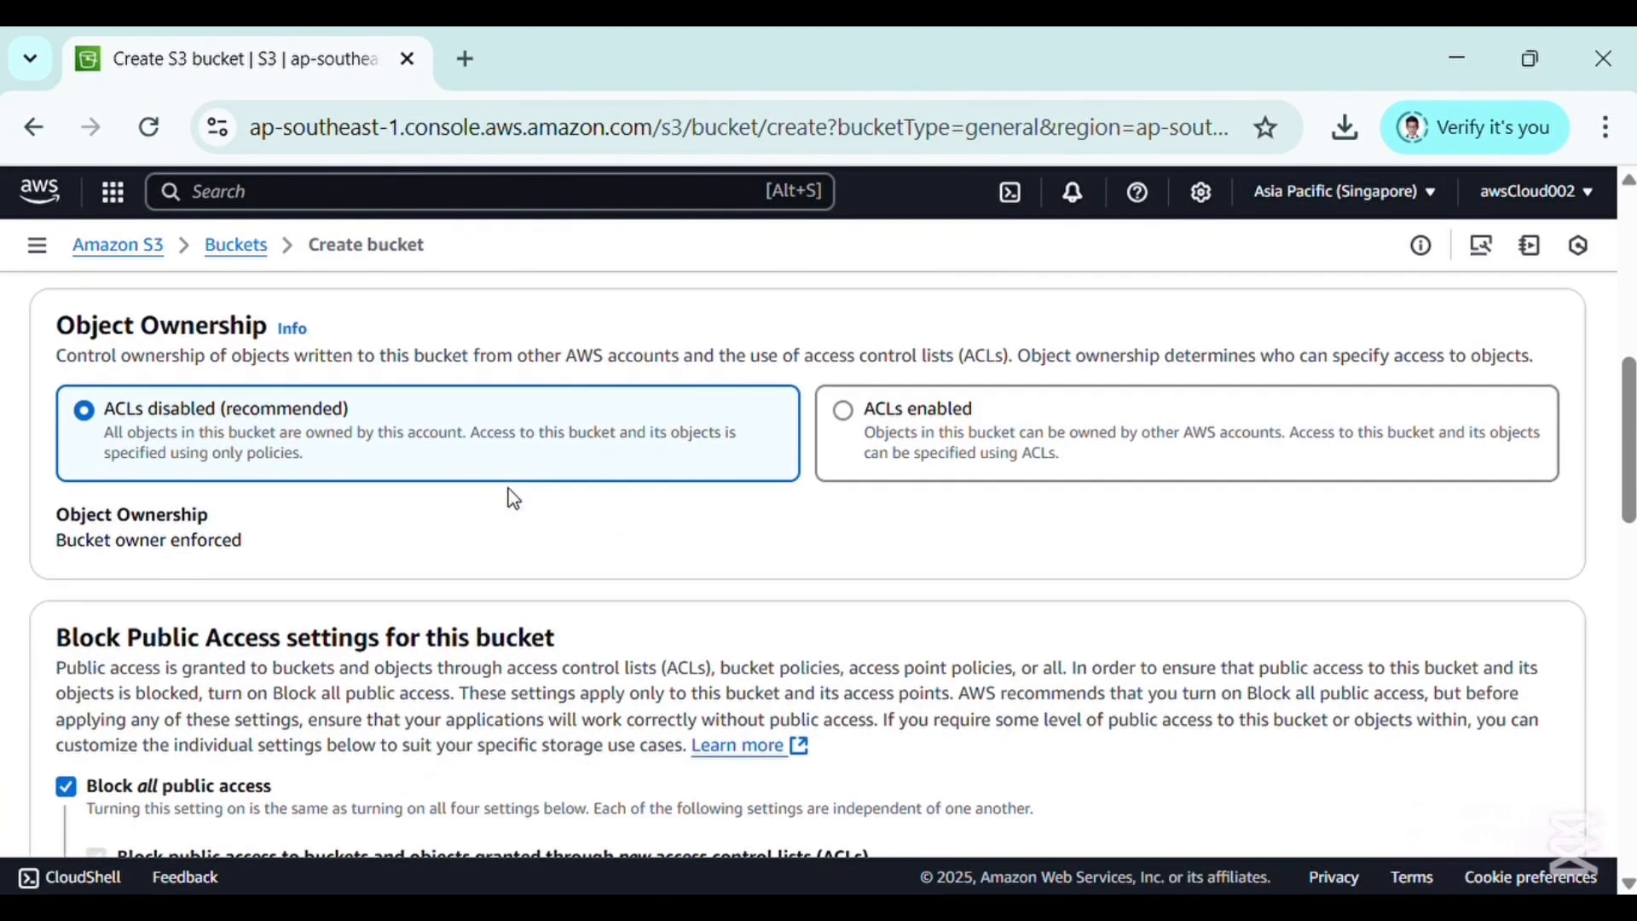
{"action": "left_click_drag", "start_coordinate": [189, 331], "coordinate": [278, 335]}
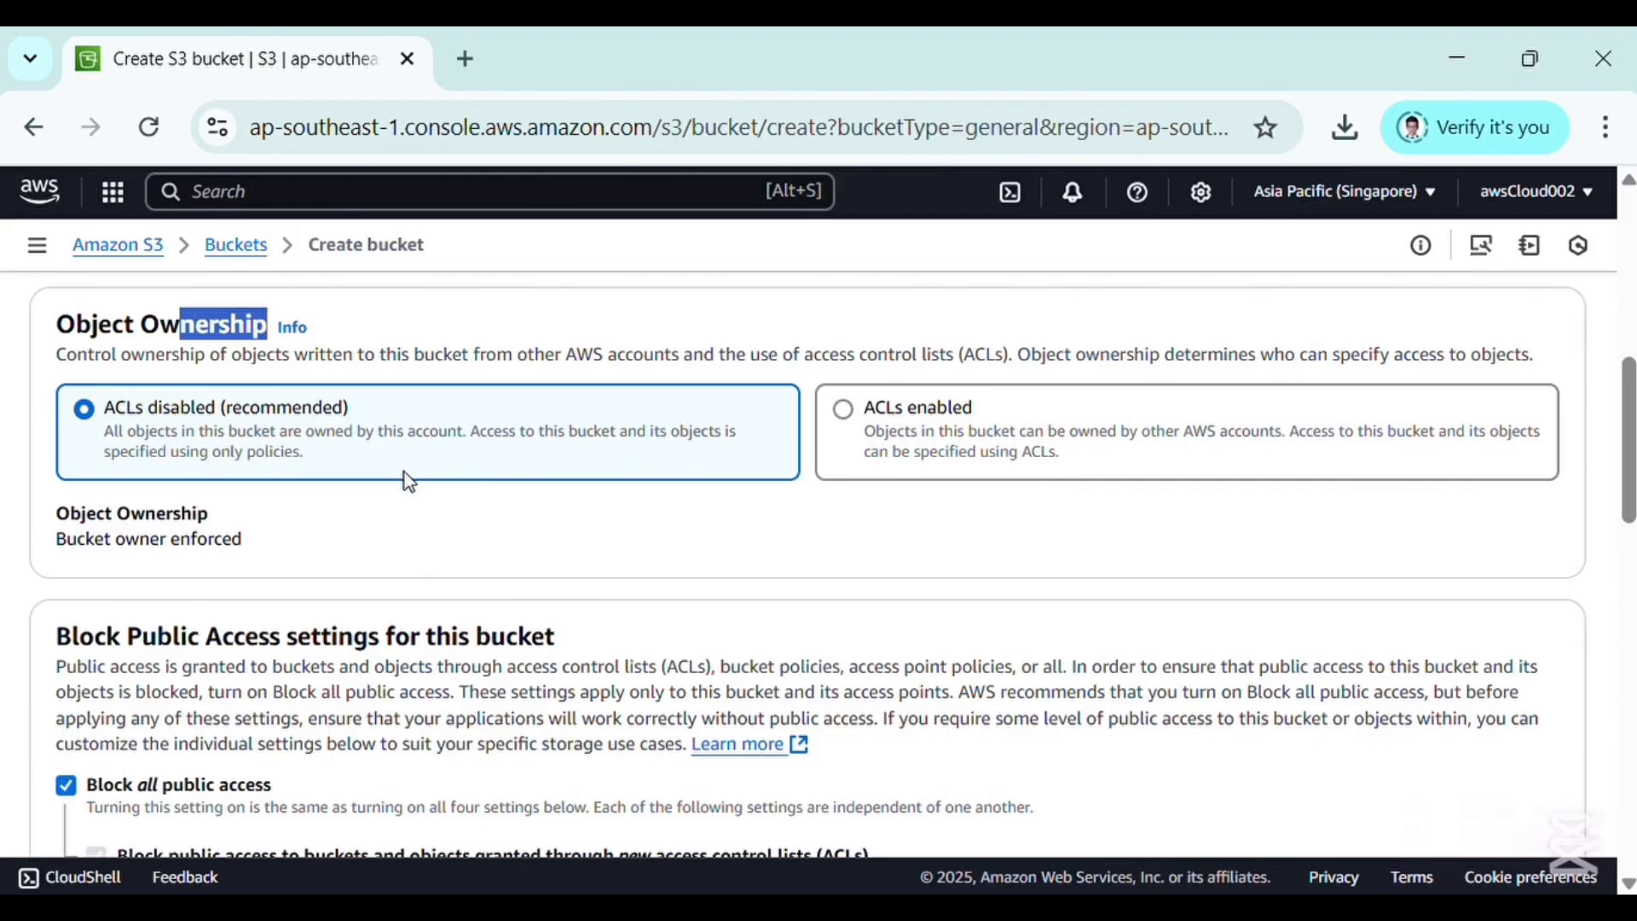
{"action": "left_click", "coordinate": [231, 443]}
Turn off Block all public access and acknowledge that the bucket and its objects might become public
{"action": "scroll", "coordinate": [332, 519], "scroll_direction": "down", "scroll_amount": 3}
{"action": "scroll", "coordinate": [341, 531], "scroll_direction": "down", "scroll_amount": 1}
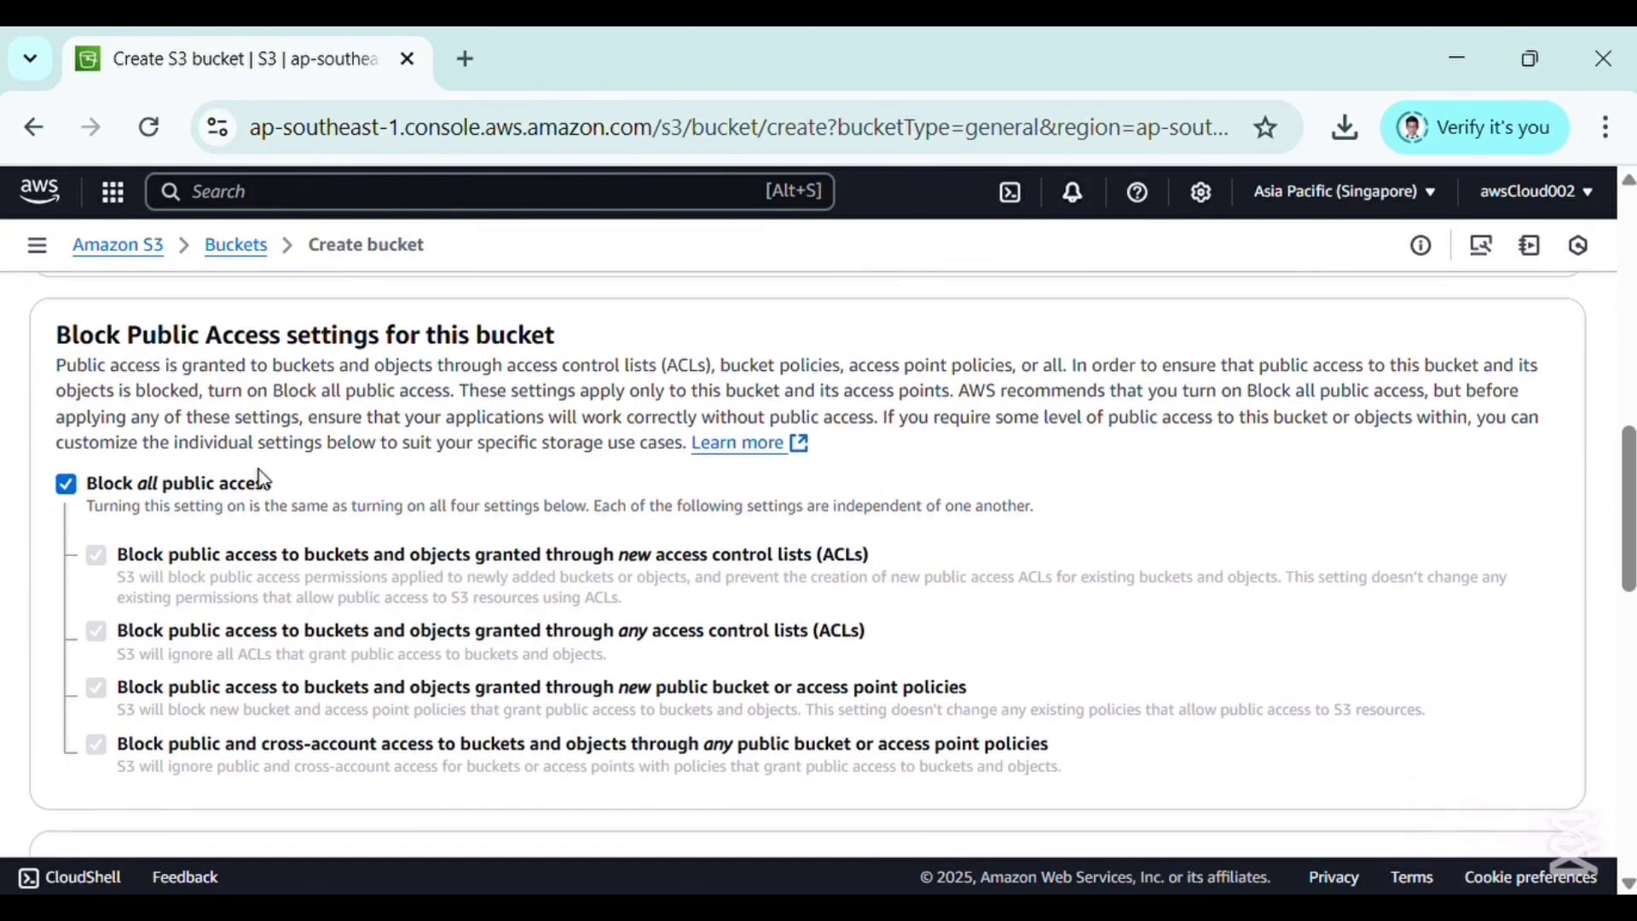
{"action": "left_click_drag", "start_coordinate": [57, 365], "coordinate": [731, 385]}
{"action": "left_click", "coordinate": [399, 444]}
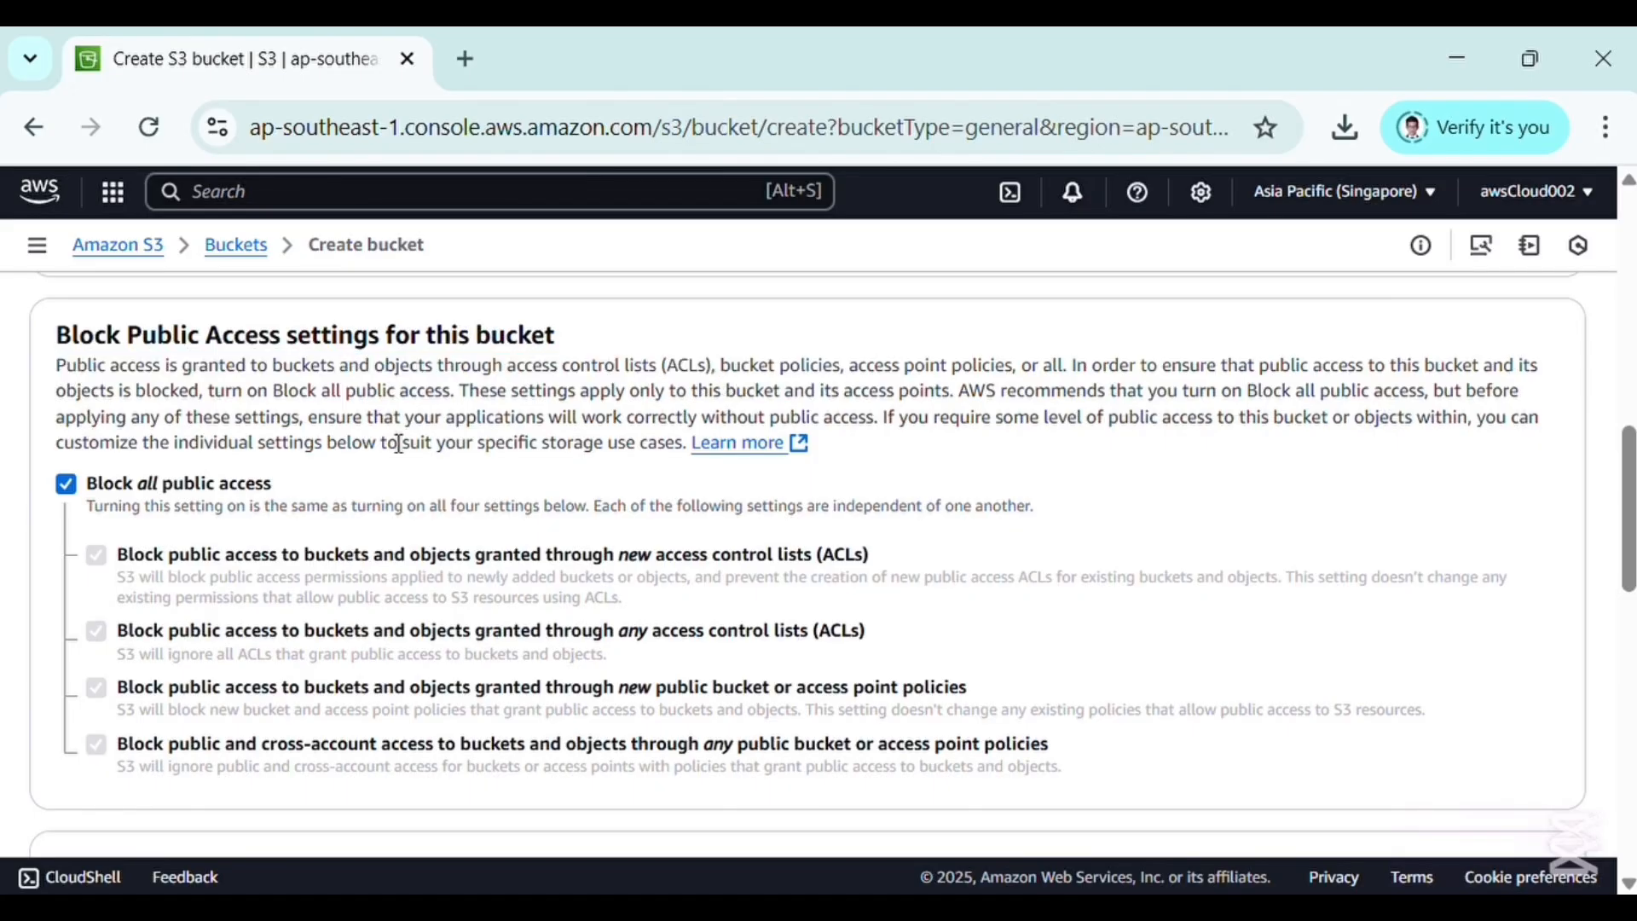
{"action": "left_click", "coordinate": [67, 485]}
{"action": "scroll", "coordinate": [132, 541], "scroll_direction": "down", "scroll_amount": 3}
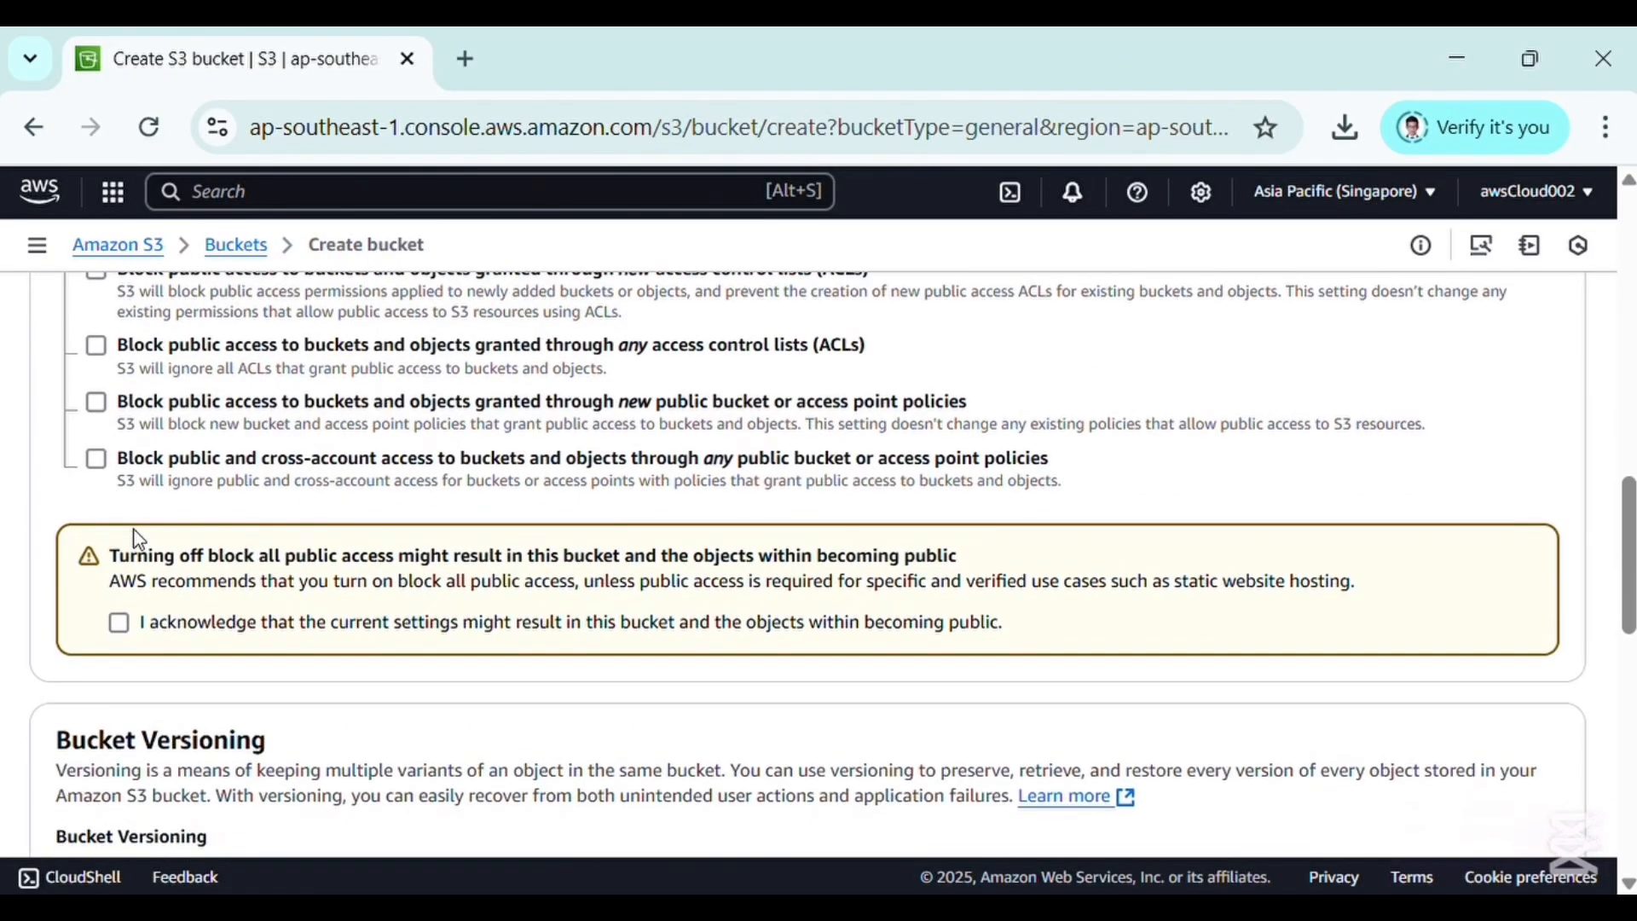
{"action": "left_click", "coordinate": [121, 632]}
Review the versioning description and enable Bucket Versioning
{"action": "scroll", "coordinate": [249, 620], "scroll_direction": "down", "scroll_amount": 4}
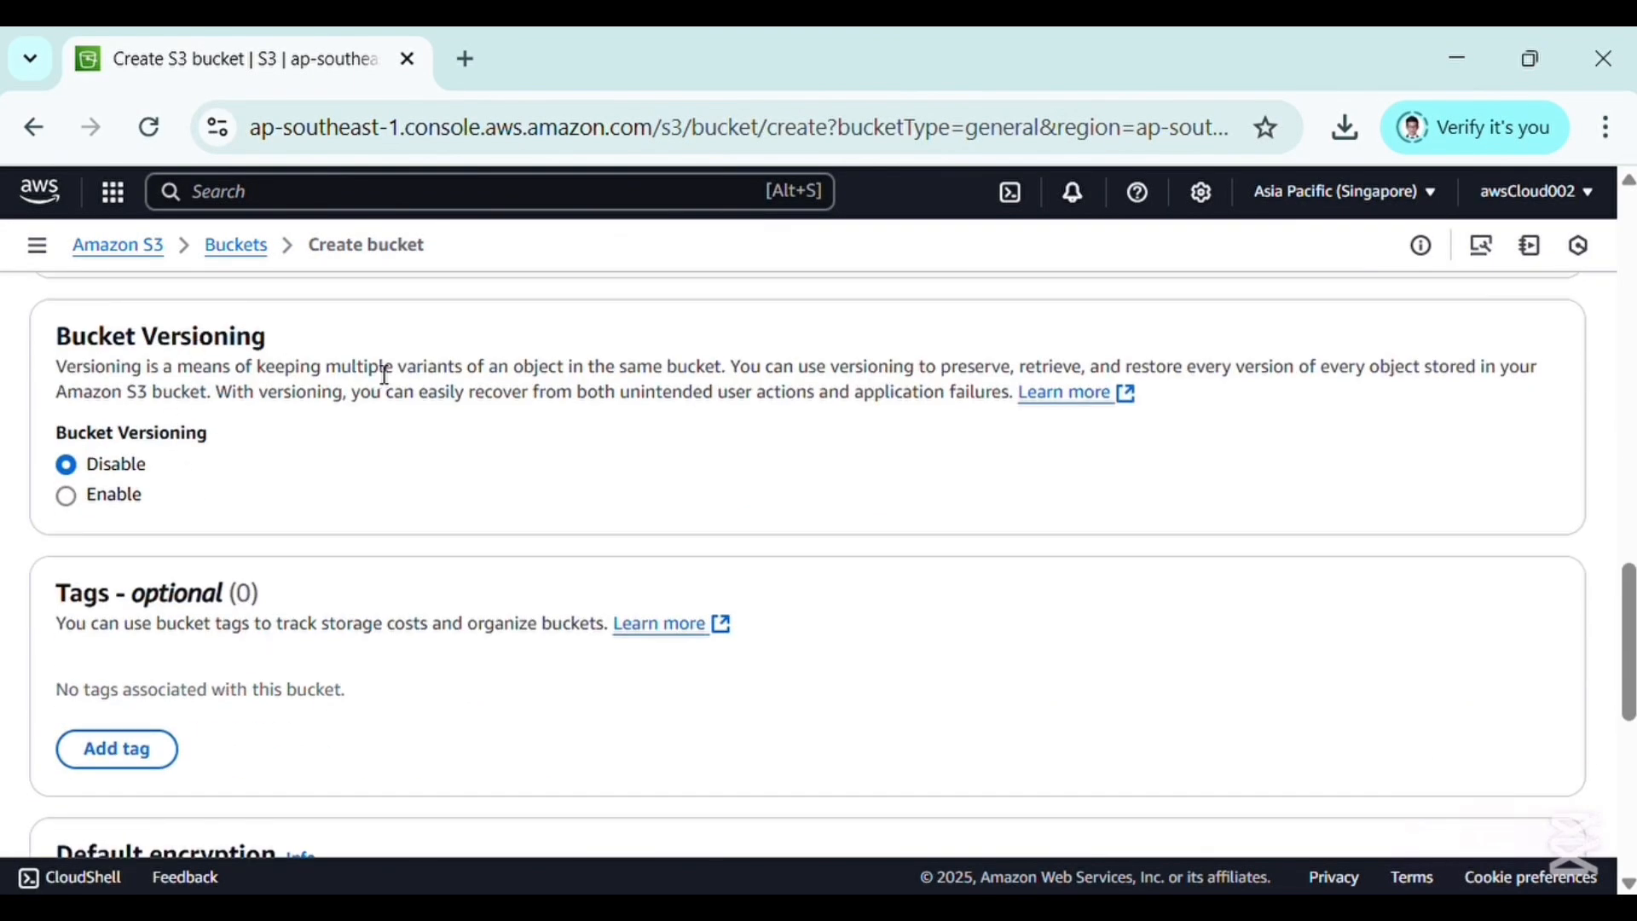
{"action": "left_click_drag", "start_coordinate": [328, 369], "coordinate": [581, 376]}
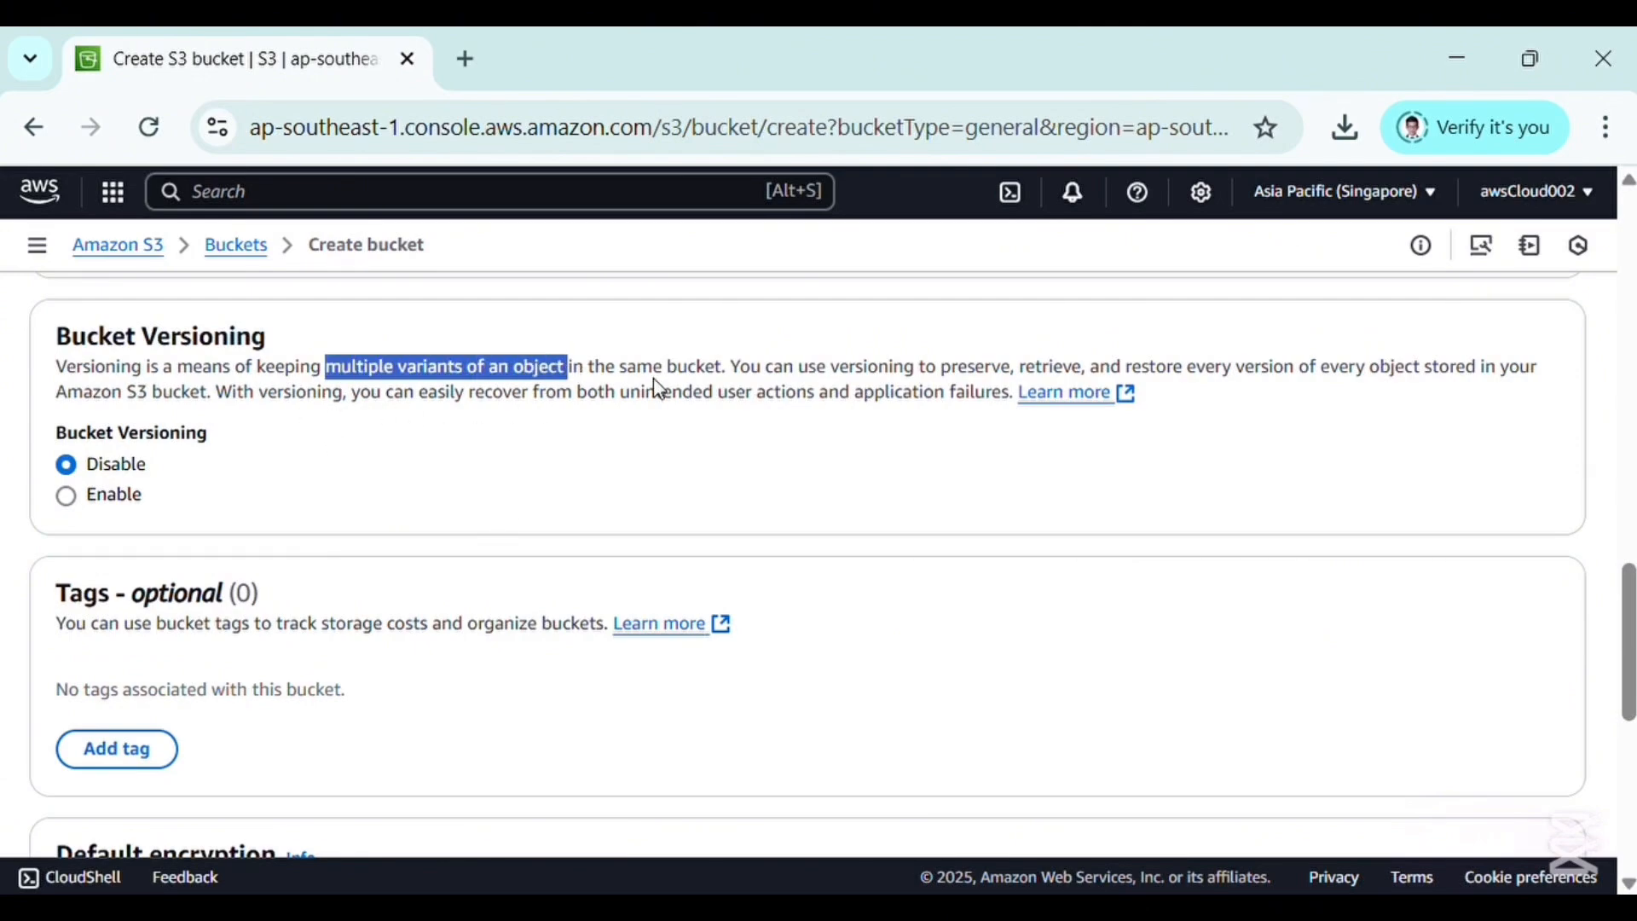
{"action": "left_click_drag", "start_coordinate": [655, 370], "coordinate": [850, 399]}
{"action": "left_click", "coordinate": [348, 427]}
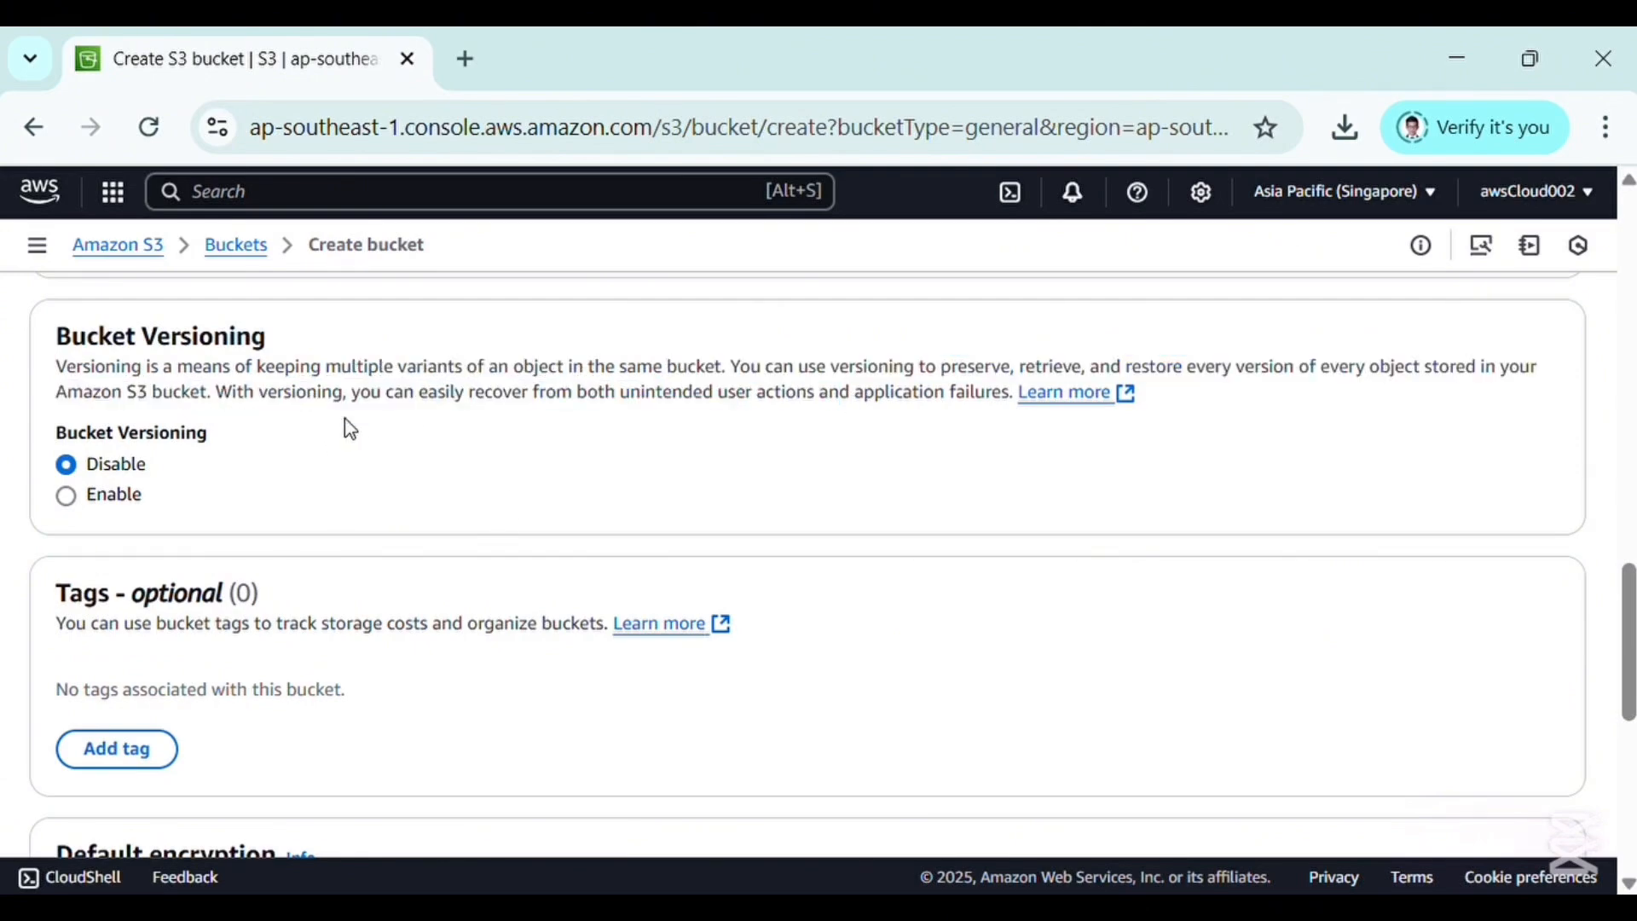
{"action": "left_click", "coordinate": [127, 493]}
Keep default encryption with Amazon S3 managed keys (SSE-S3) and create the bucket, dismissing the resulting notification
{"action": "scroll", "coordinate": [240, 489], "scroll_direction": "down", "scroll_amount": 5}
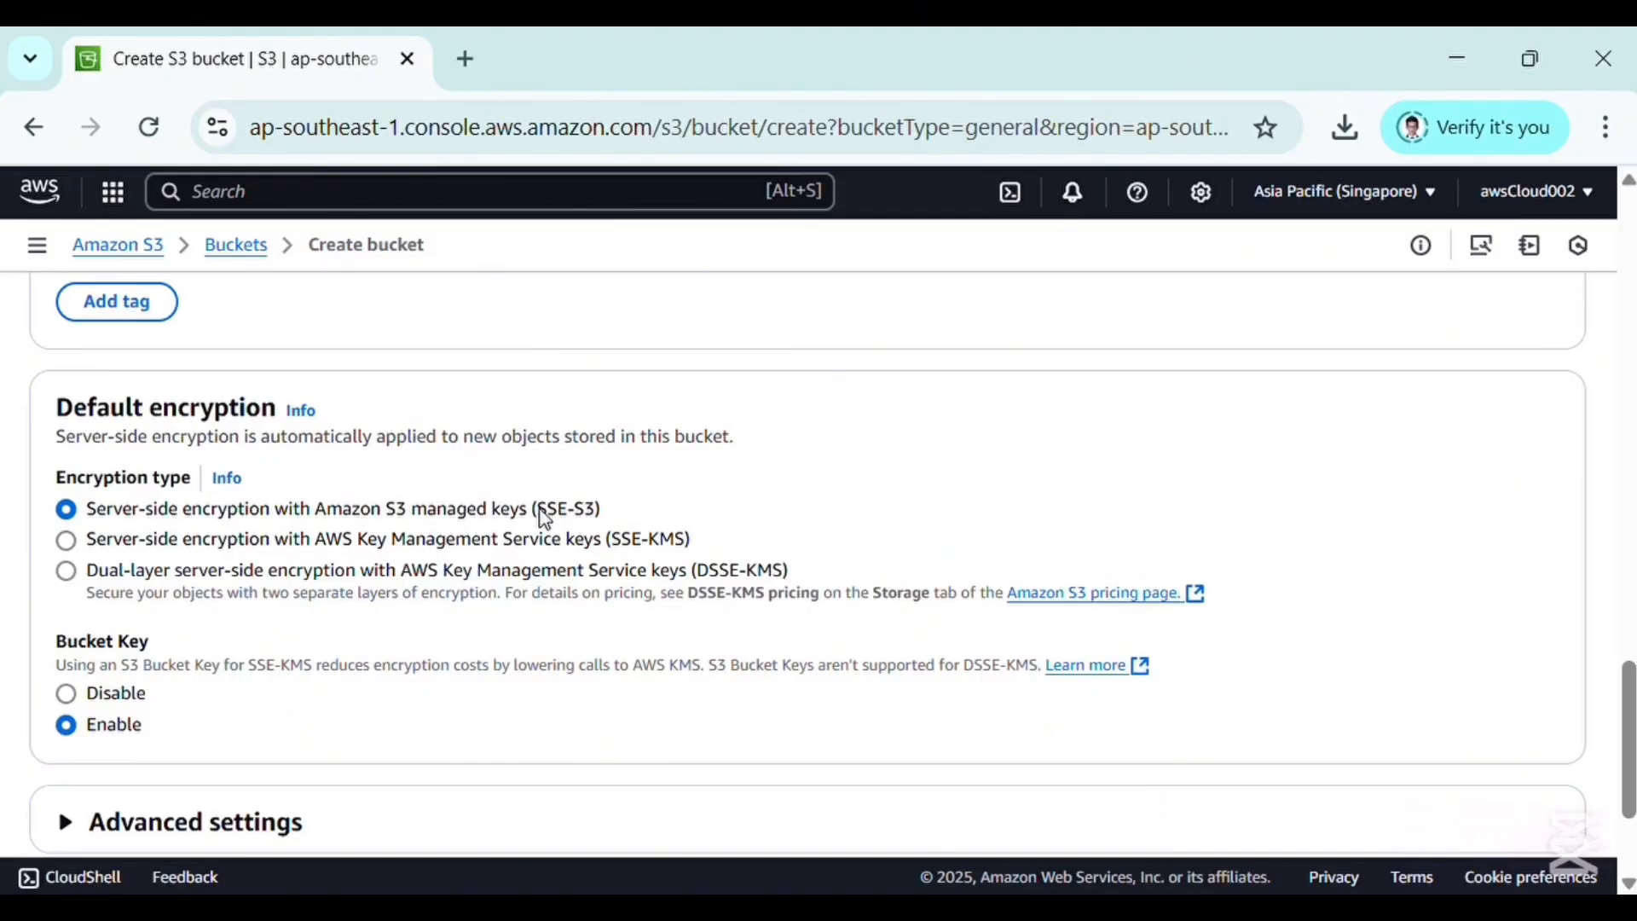
{"action": "left_click_drag", "start_coordinate": [541, 515], "coordinate": [621, 515]}
{"action": "left_click_drag", "start_coordinate": [388, 509], "coordinate": [493, 509]}
{"action": "scroll", "coordinate": [413, 631], "scroll_direction": "down", "scroll_amount": 1}
{"action": "scroll", "coordinate": [413, 631], "scroll_direction": "down", "scroll_amount": 2}
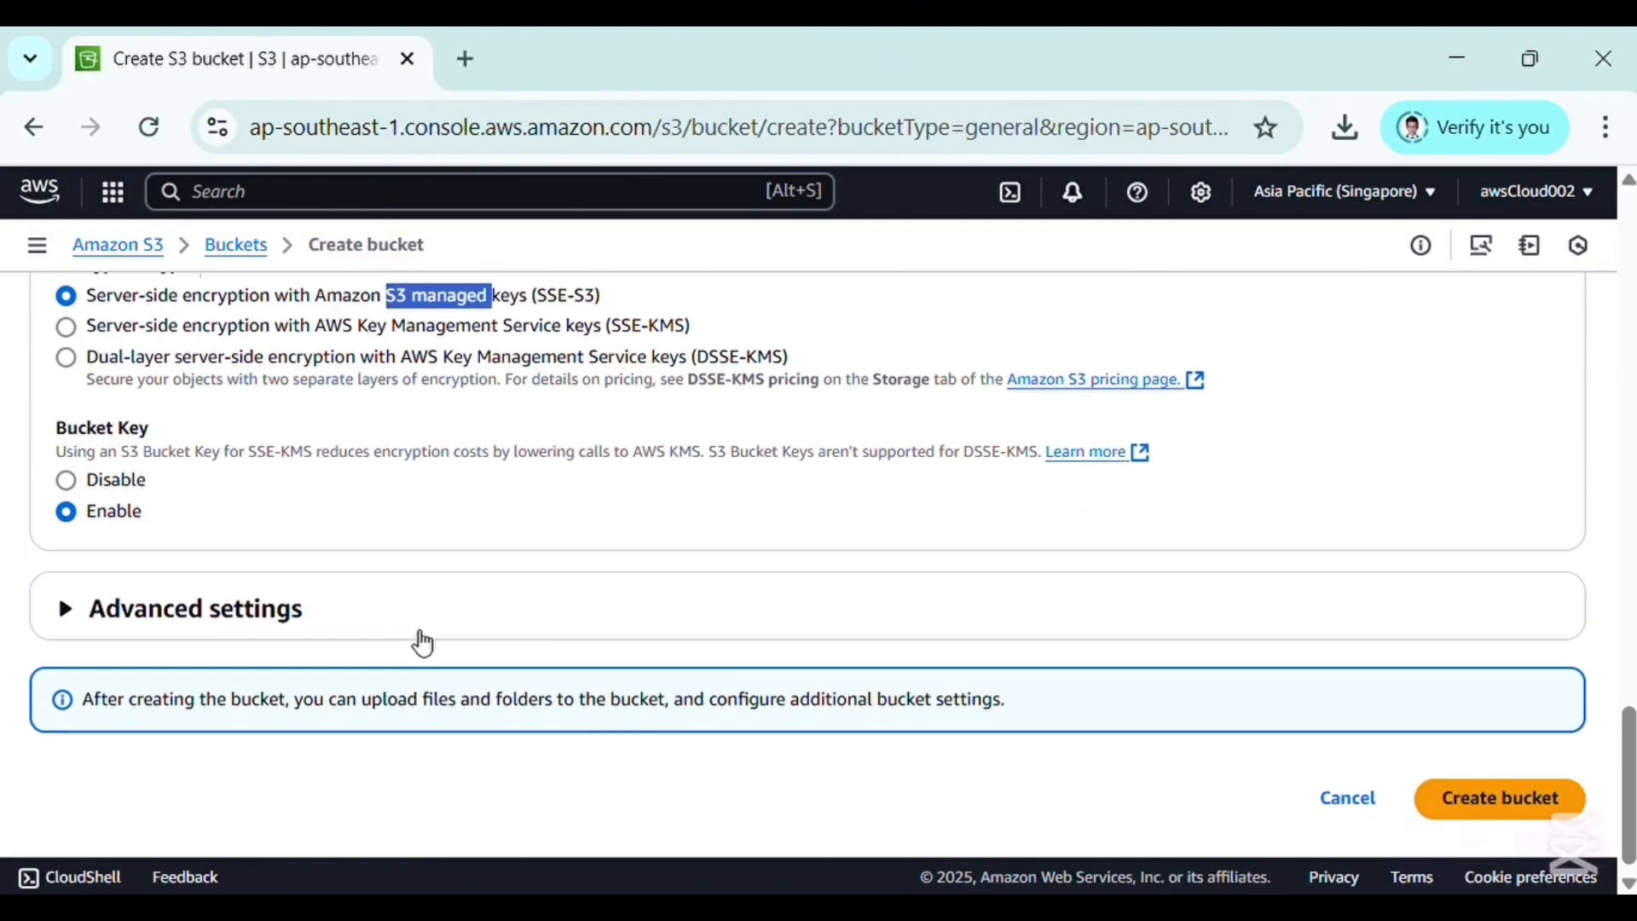
{"action": "scroll", "coordinate": [171, 534], "scroll_direction": "down", "scroll_amount": 1}
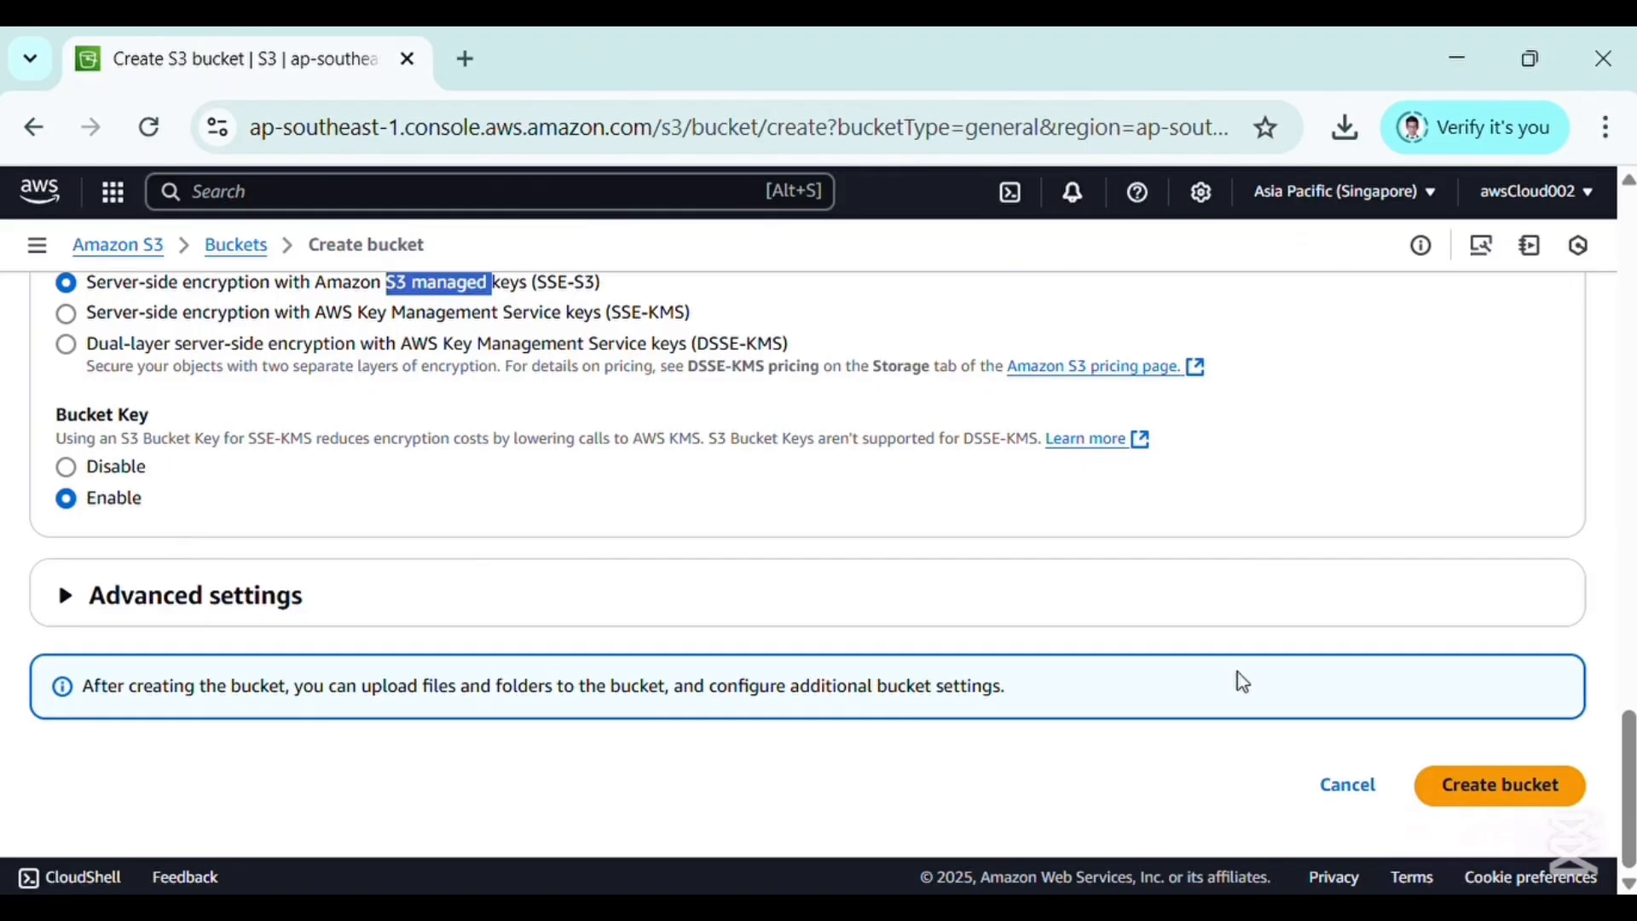
{"action": "left_click", "coordinate": [1541, 800]}
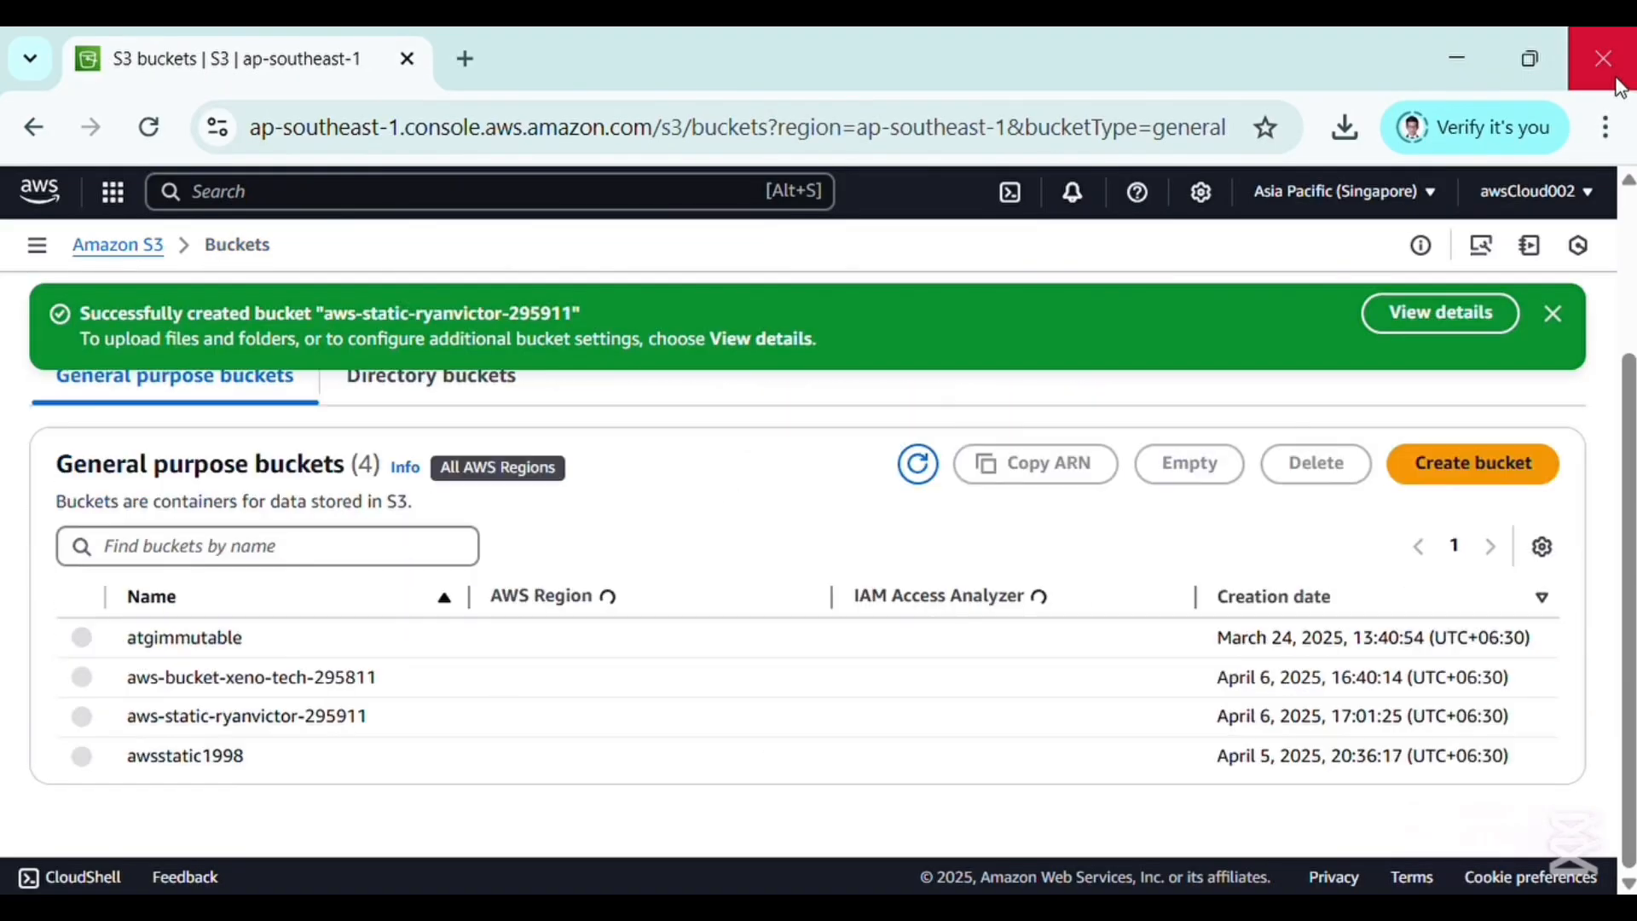
{"action": "left_click", "coordinate": [1557, 315]}
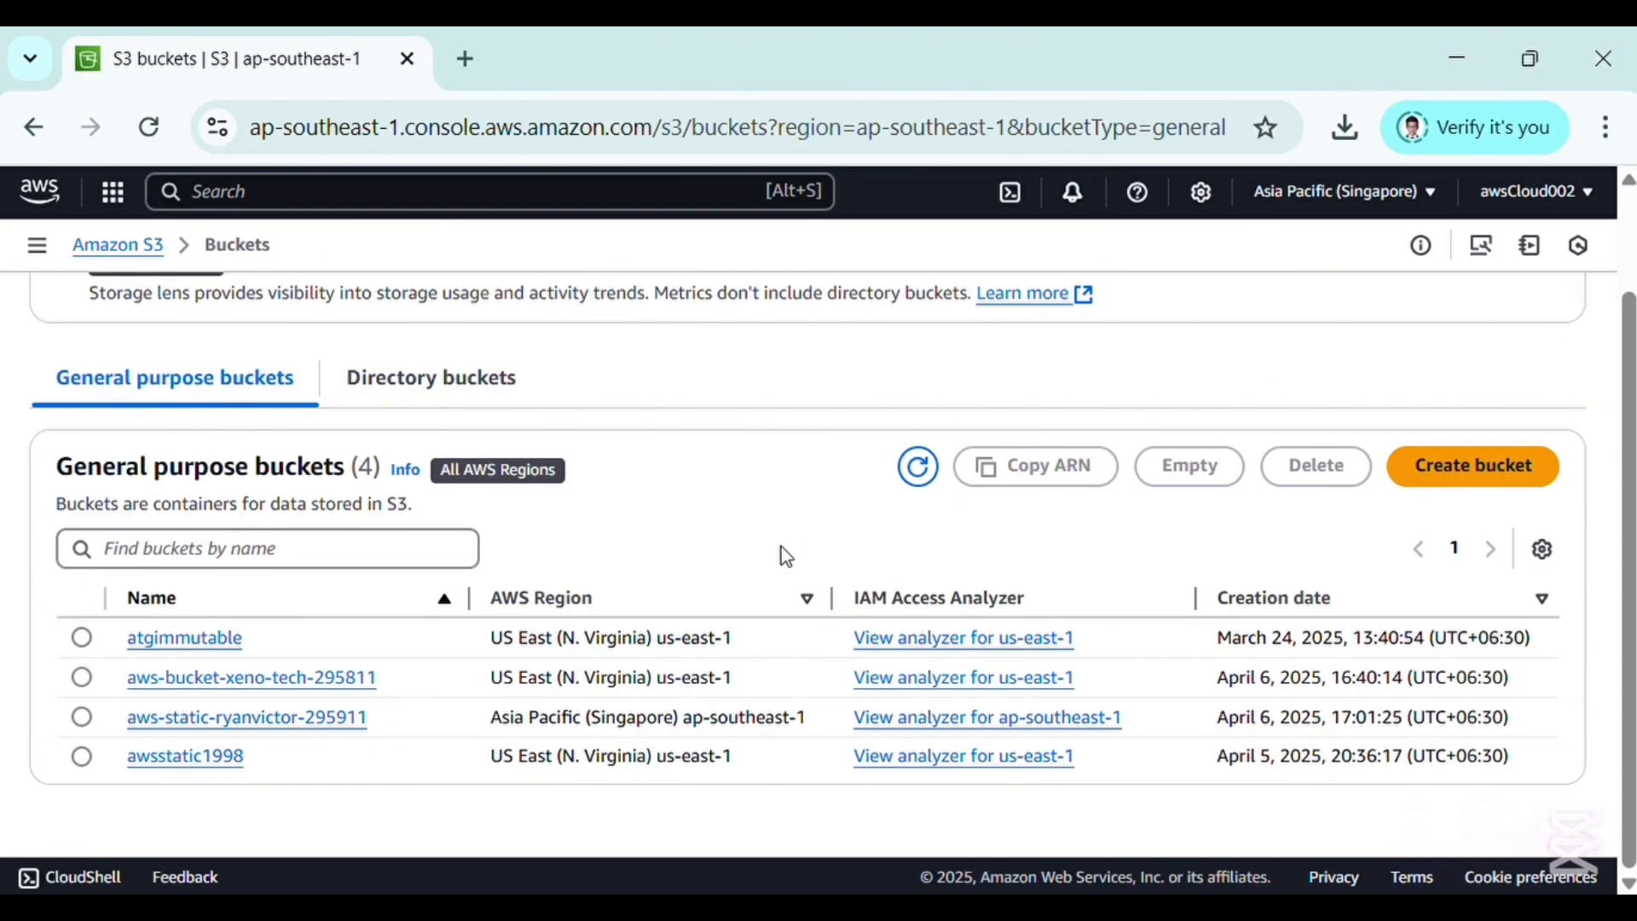
Open the new aws-static bucket and add the file index.html to a new upload
{"action": "left_click", "coordinate": [277, 722]}
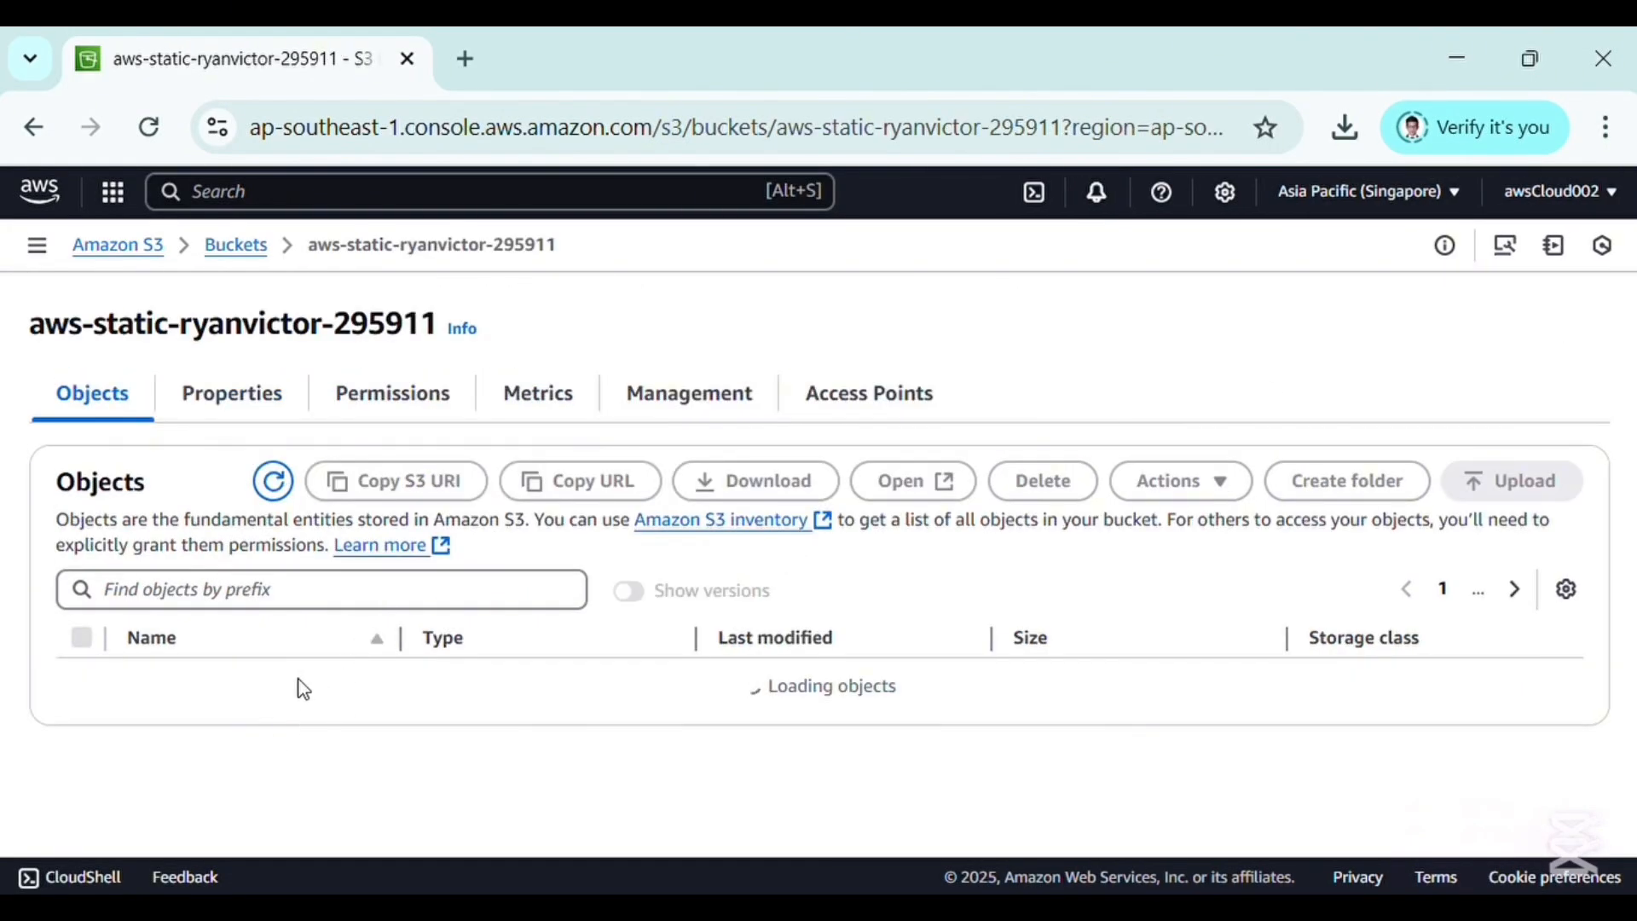
{"action": "scroll", "coordinate": [511, 708], "scroll_direction": "down", "scroll_amount": 1}
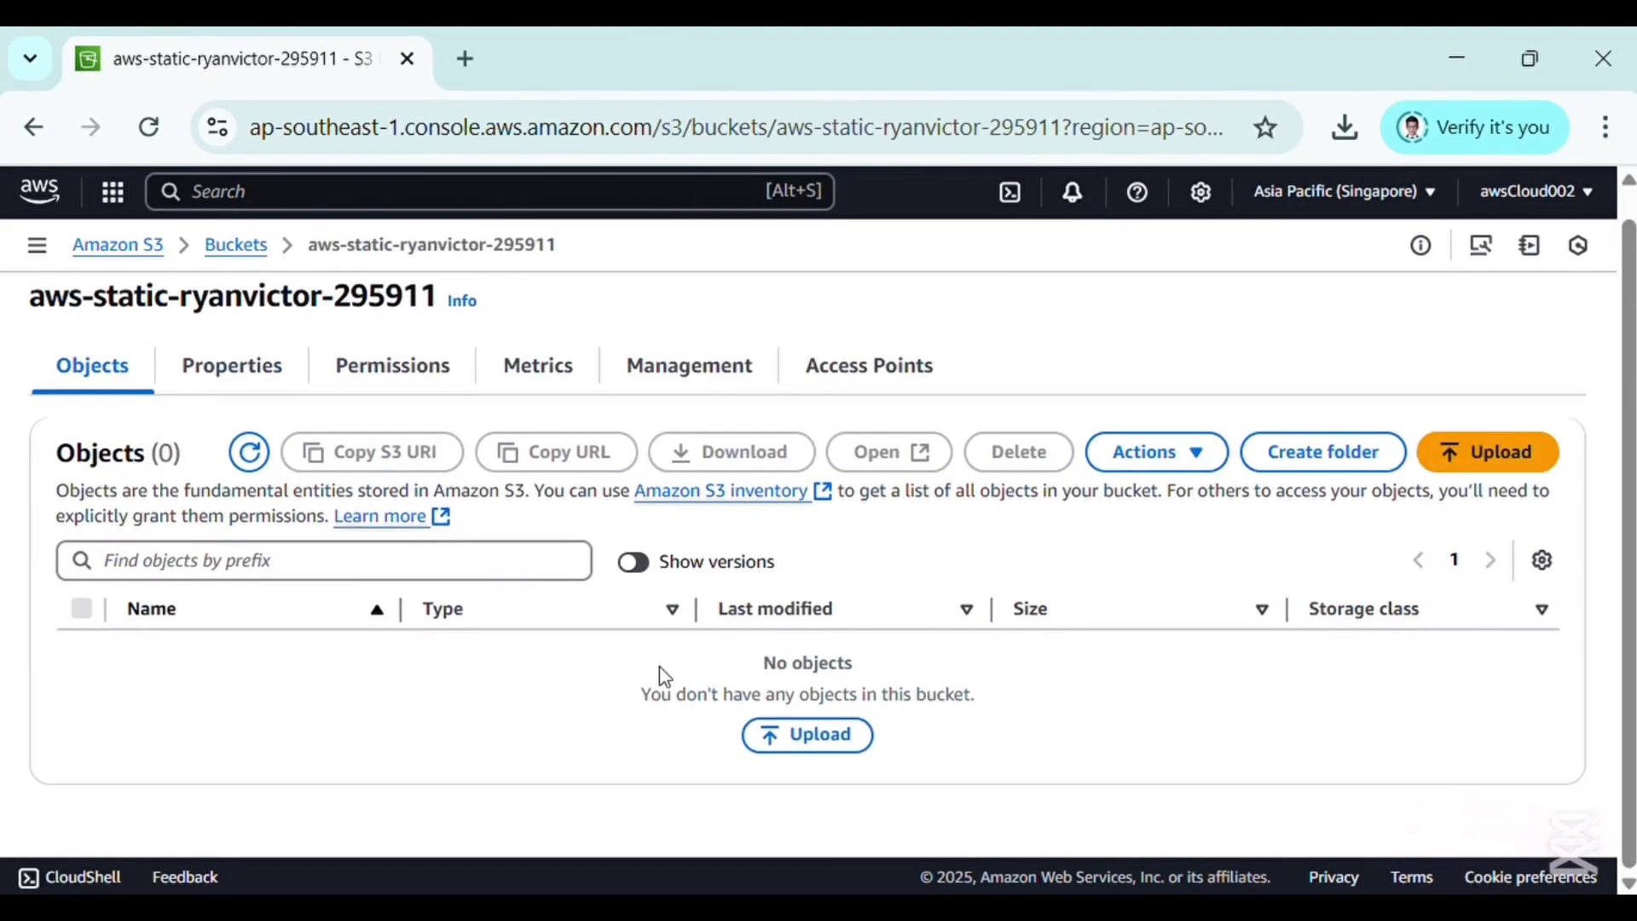
{"action": "left_click", "coordinate": [813, 735]}
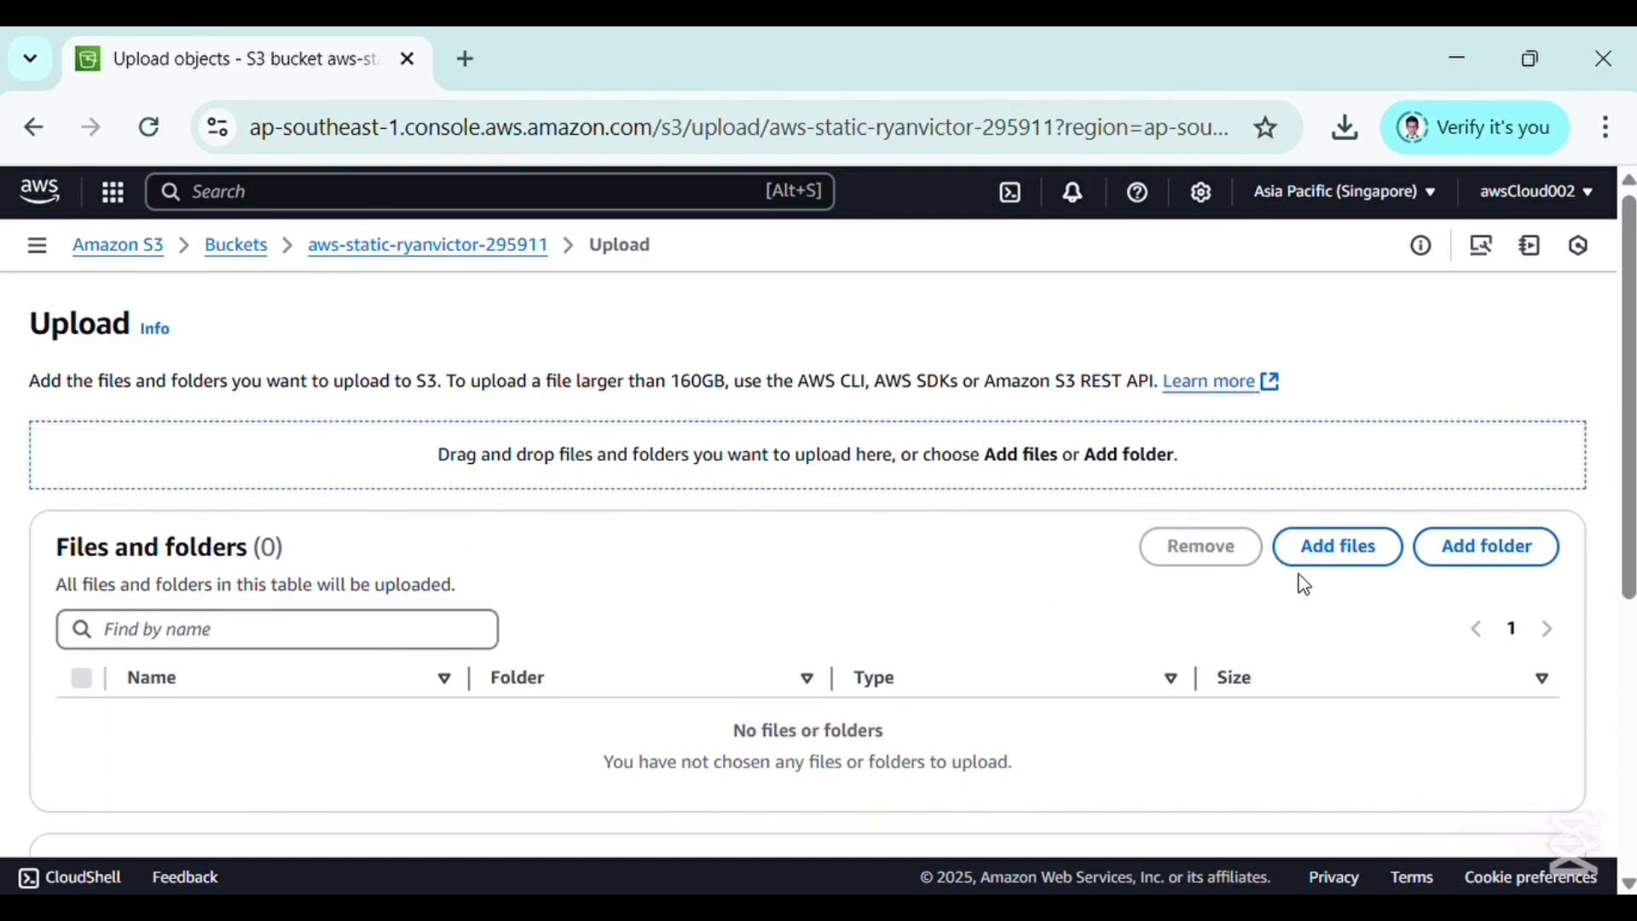
{"action": "scroll", "coordinate": [1324, 546], "scroll_direction": "down", "scroll_amount": 1}
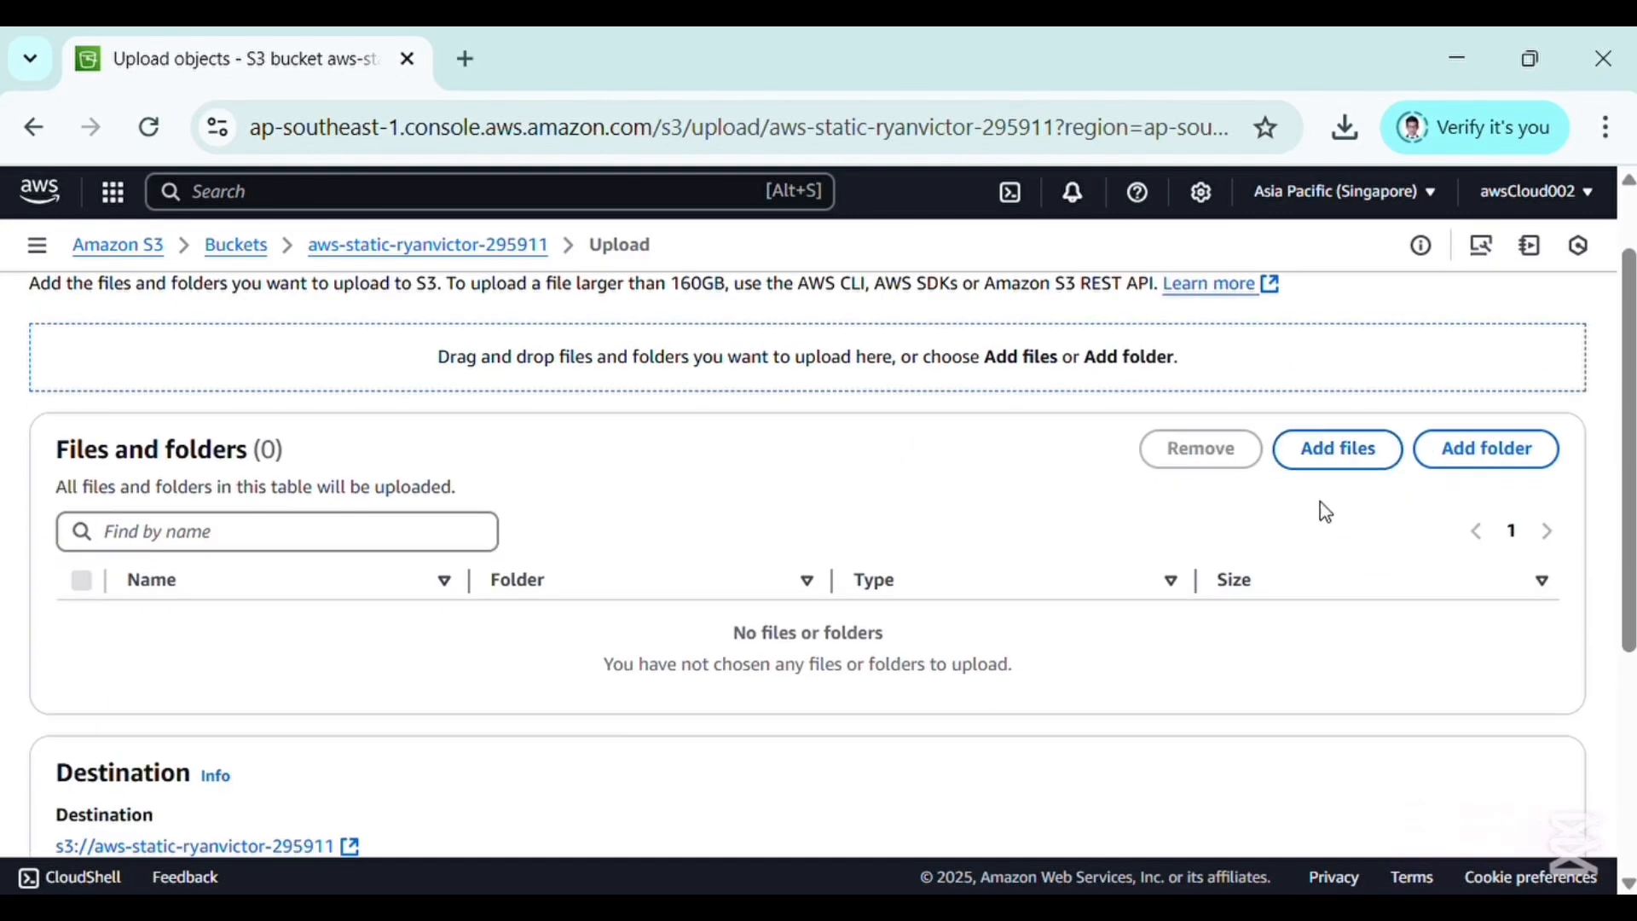
{"action": "left_click", "coordinate": [1348, 444]}
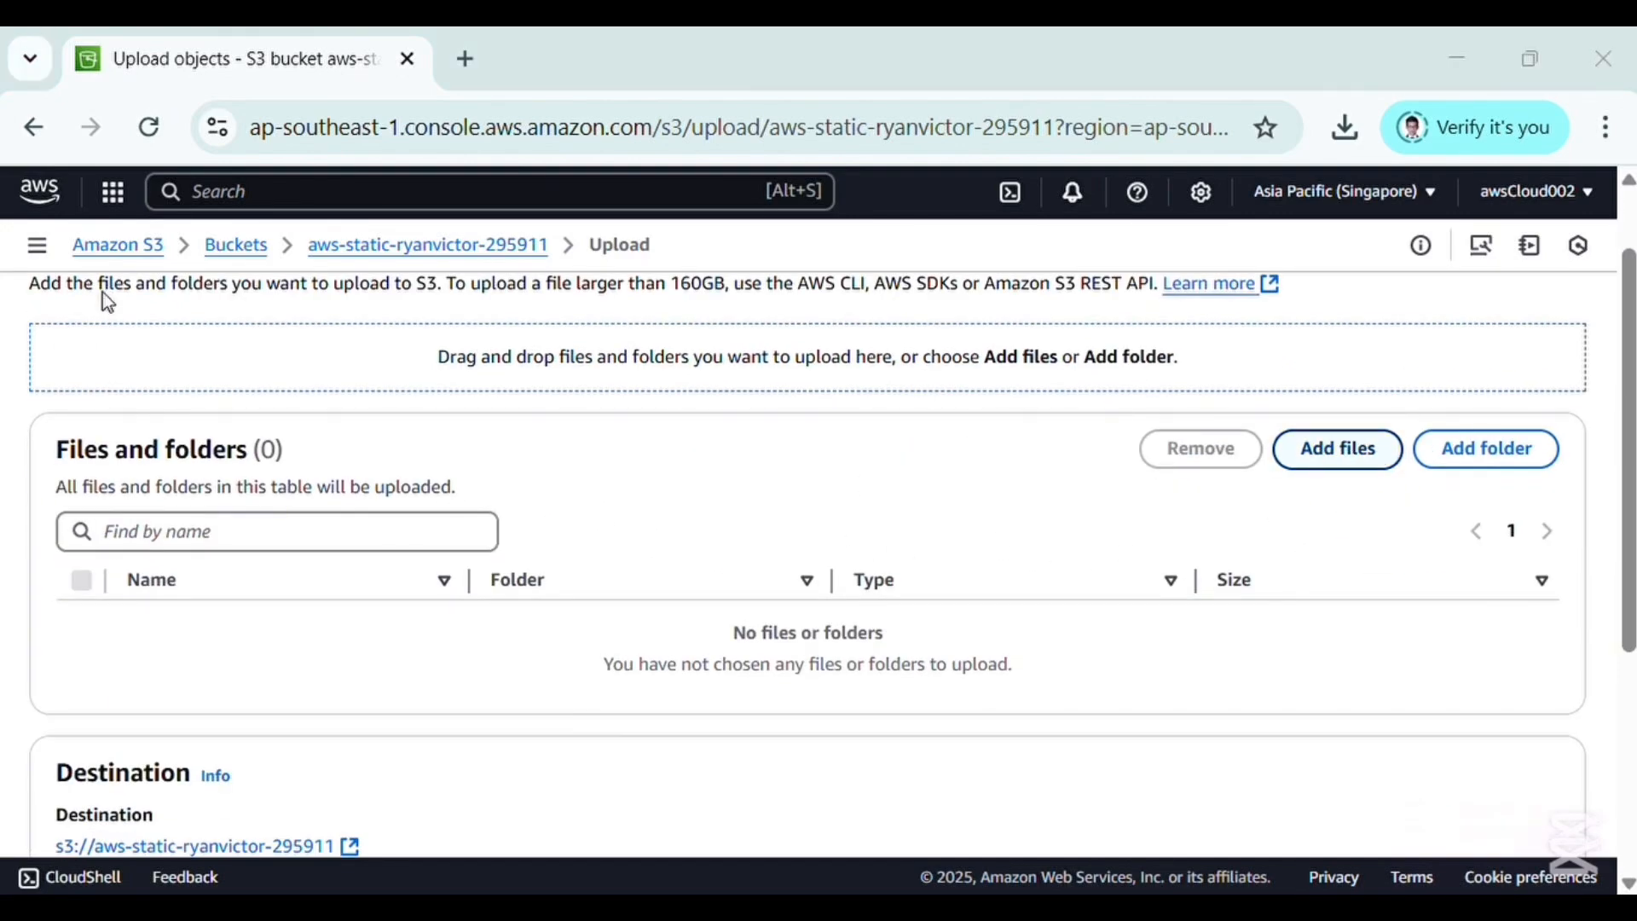
{"action": "scroll", "coordinate": [750, 640], "scroll_direction": "down", "scroll_amount": 1}
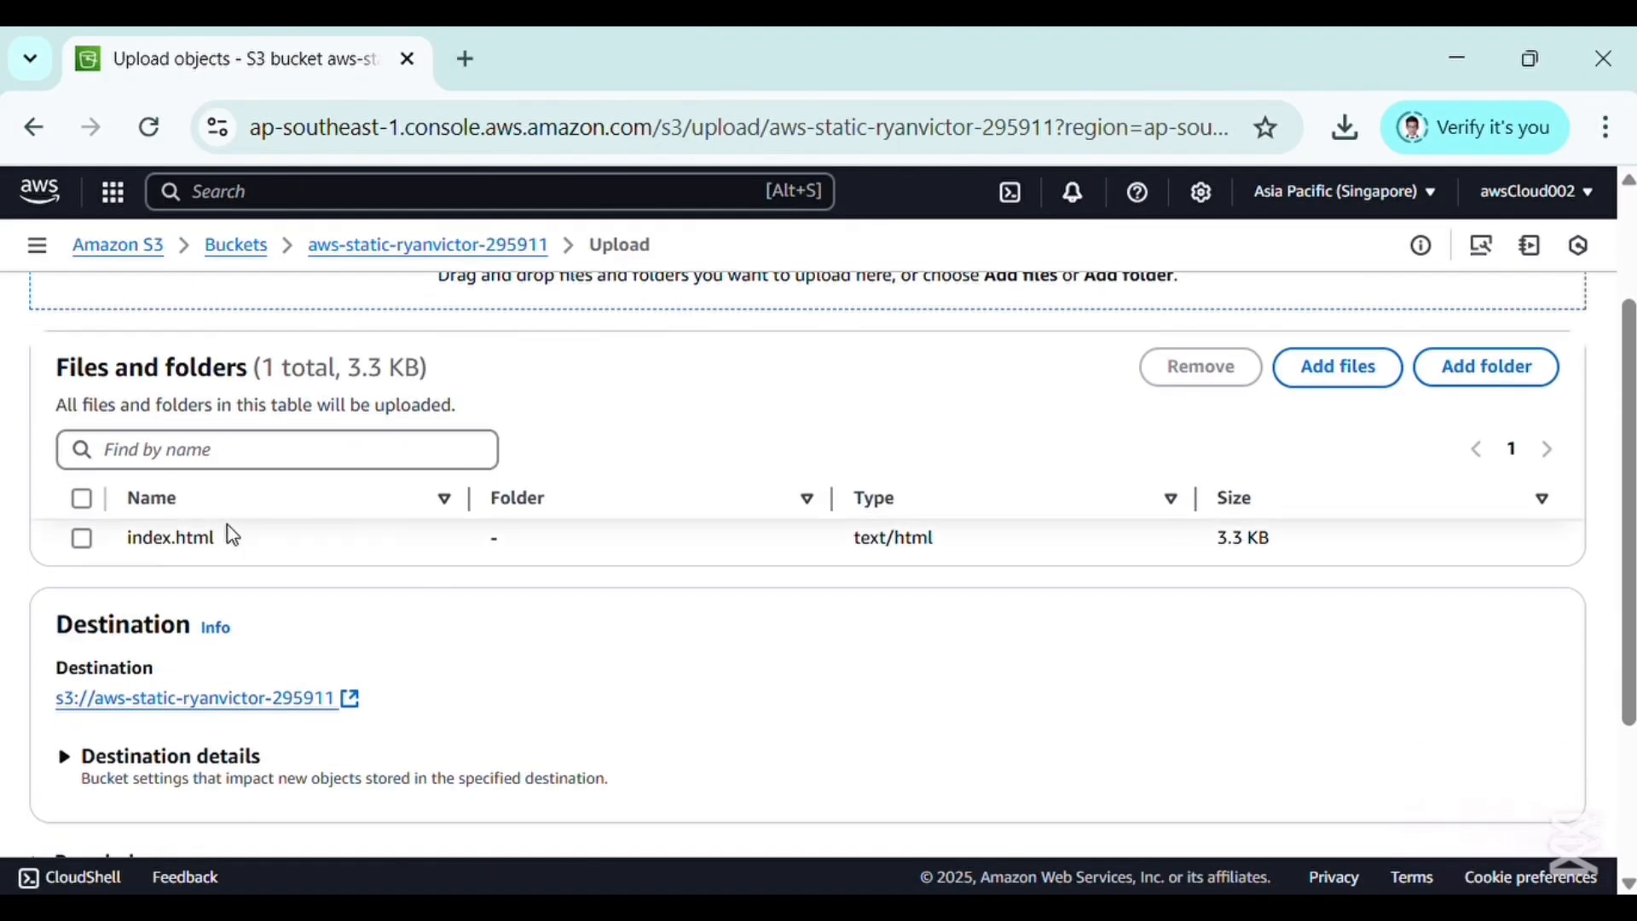
{"action": "left_click_drag", "start_coordinate": [219, 550], "coordinate": [145, 556]}
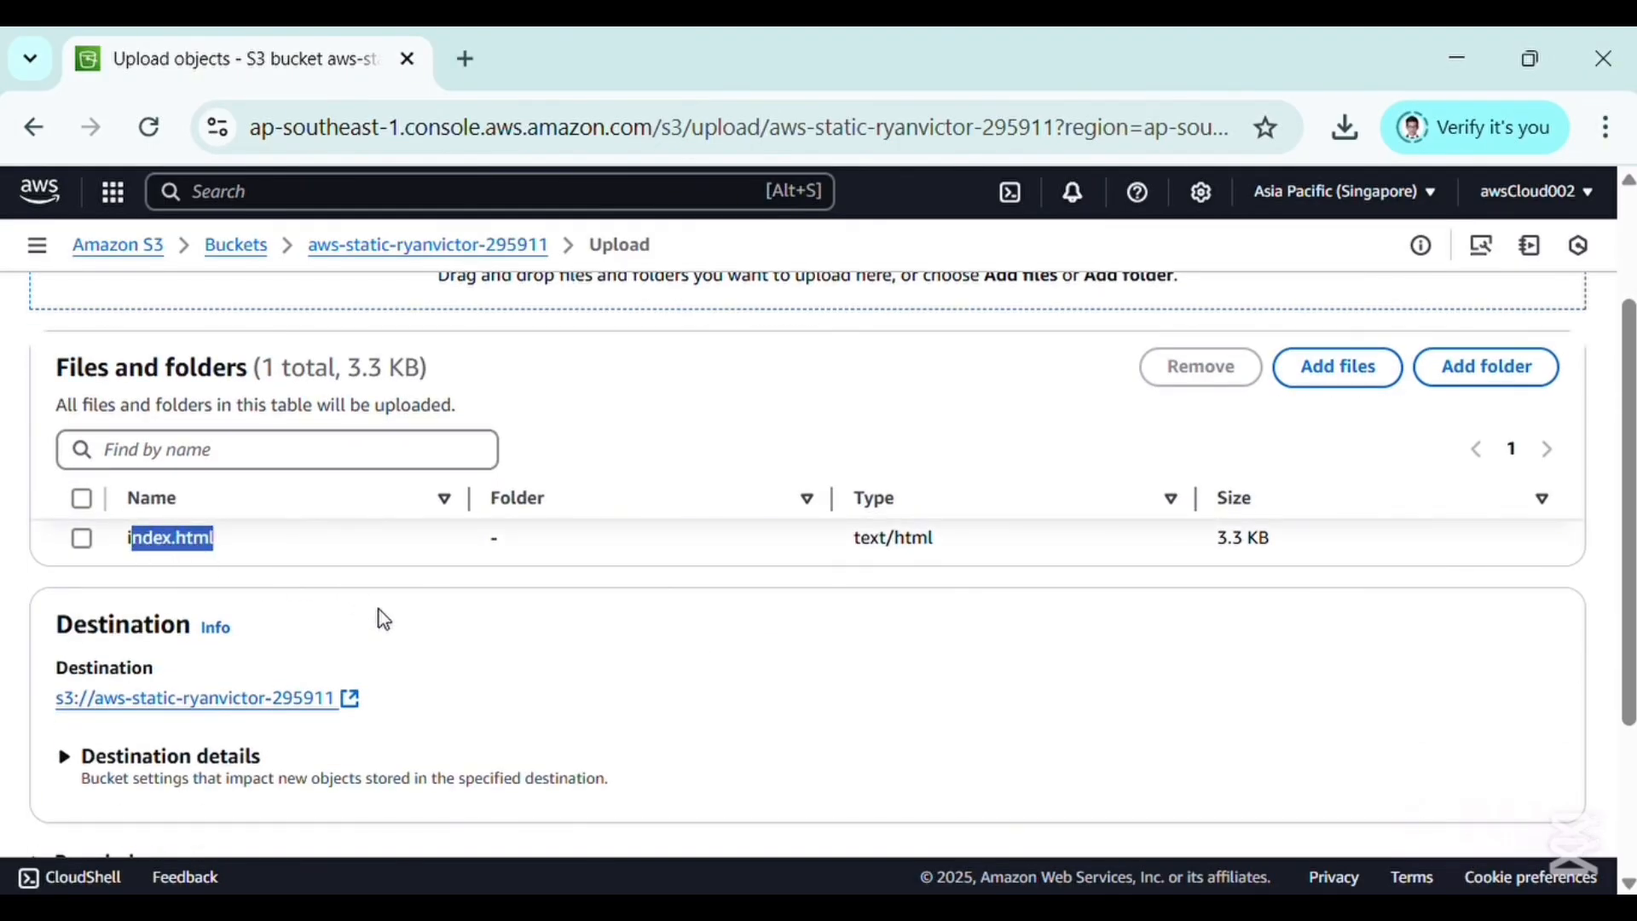
Upload index.html to the bucket and return from the upload status page to the bucket's objects
{"action": "scroll", "coordinate": [383, 620], "scroll_direction": "up", "scroll_amount": 2}
{"action": "scroll", "coordinate": [387, 622], "scroll_direction": "down", "scroll_amount": 5}
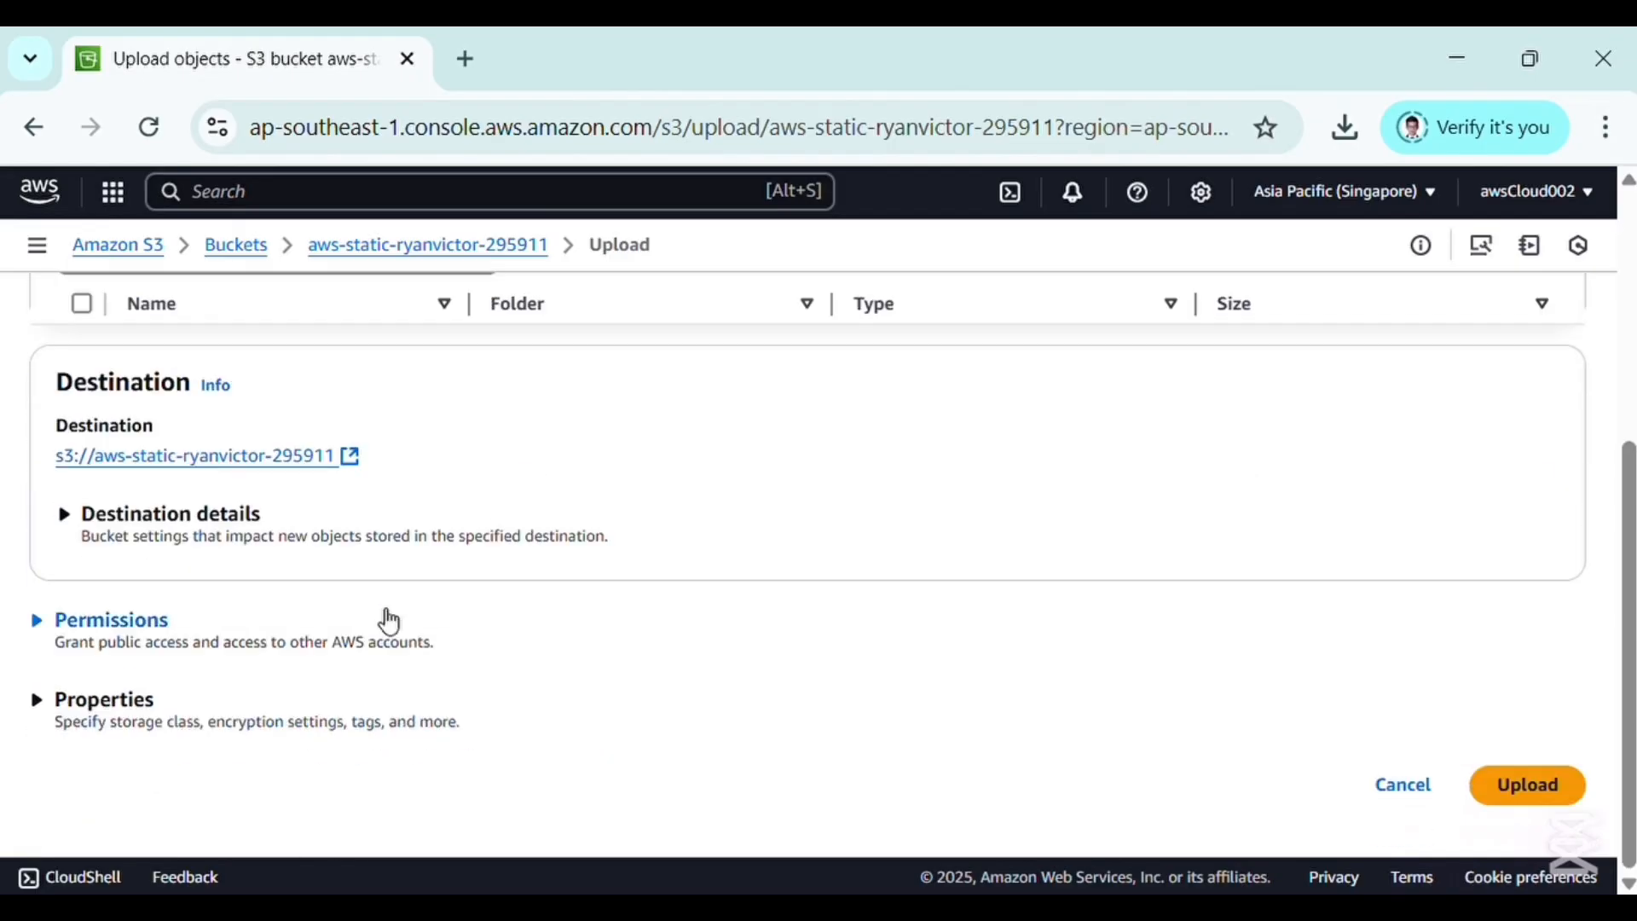
{"action": "left_click", "coordinate": [1551, 780]}
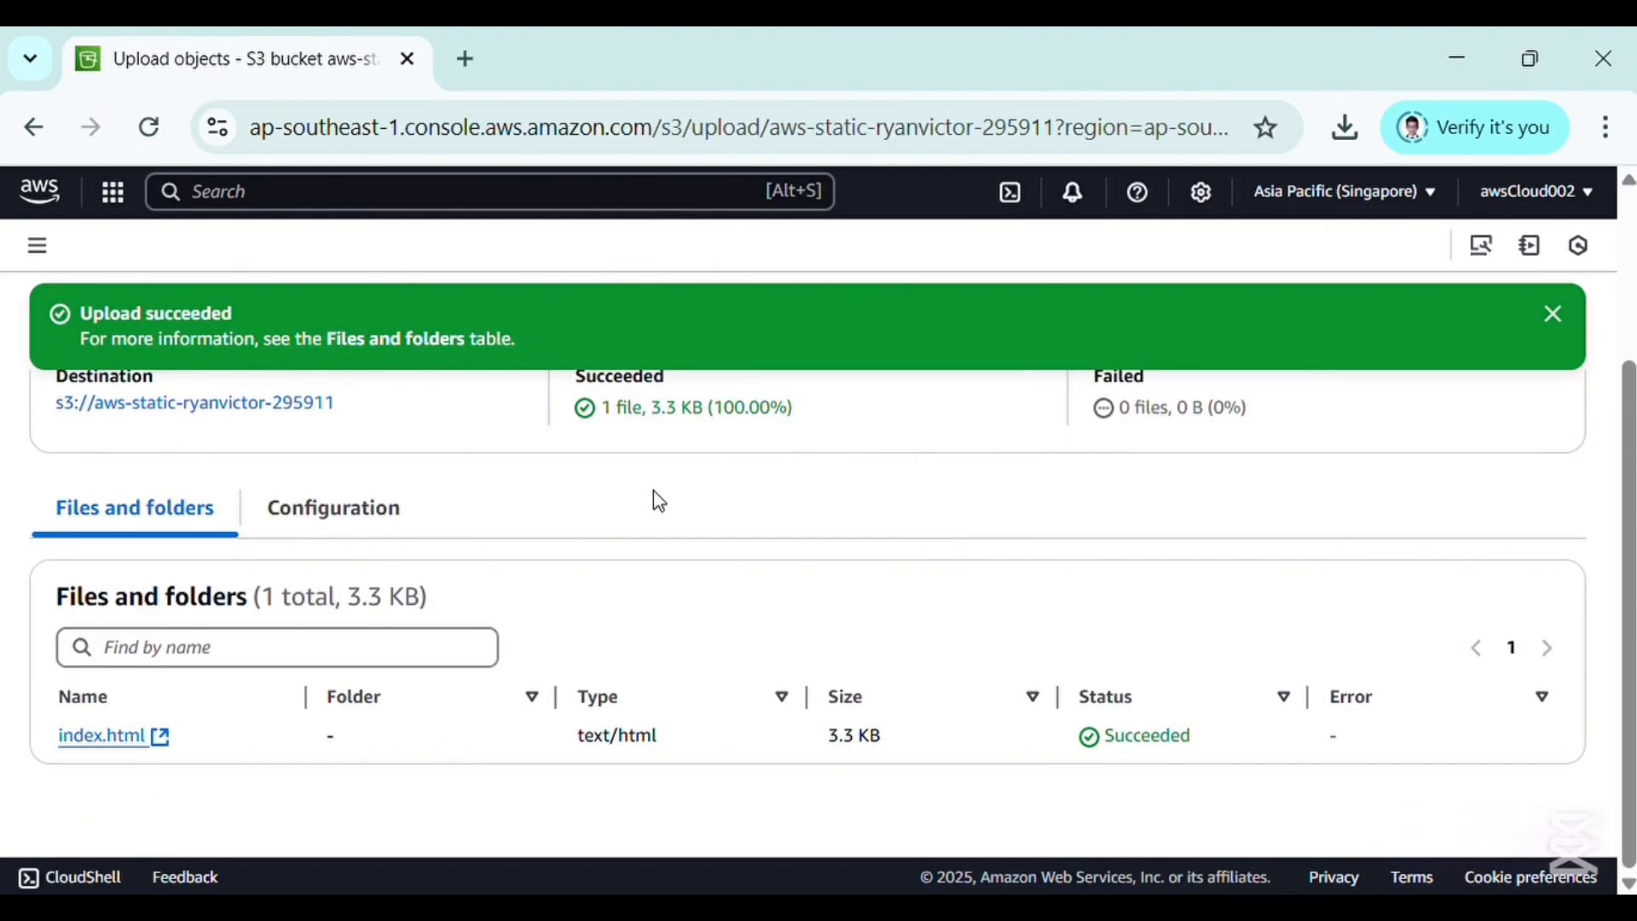
{"action": "scroll", "coordinate": [649, 495], "scroll_direction": "up", "scroll_amount": 3}
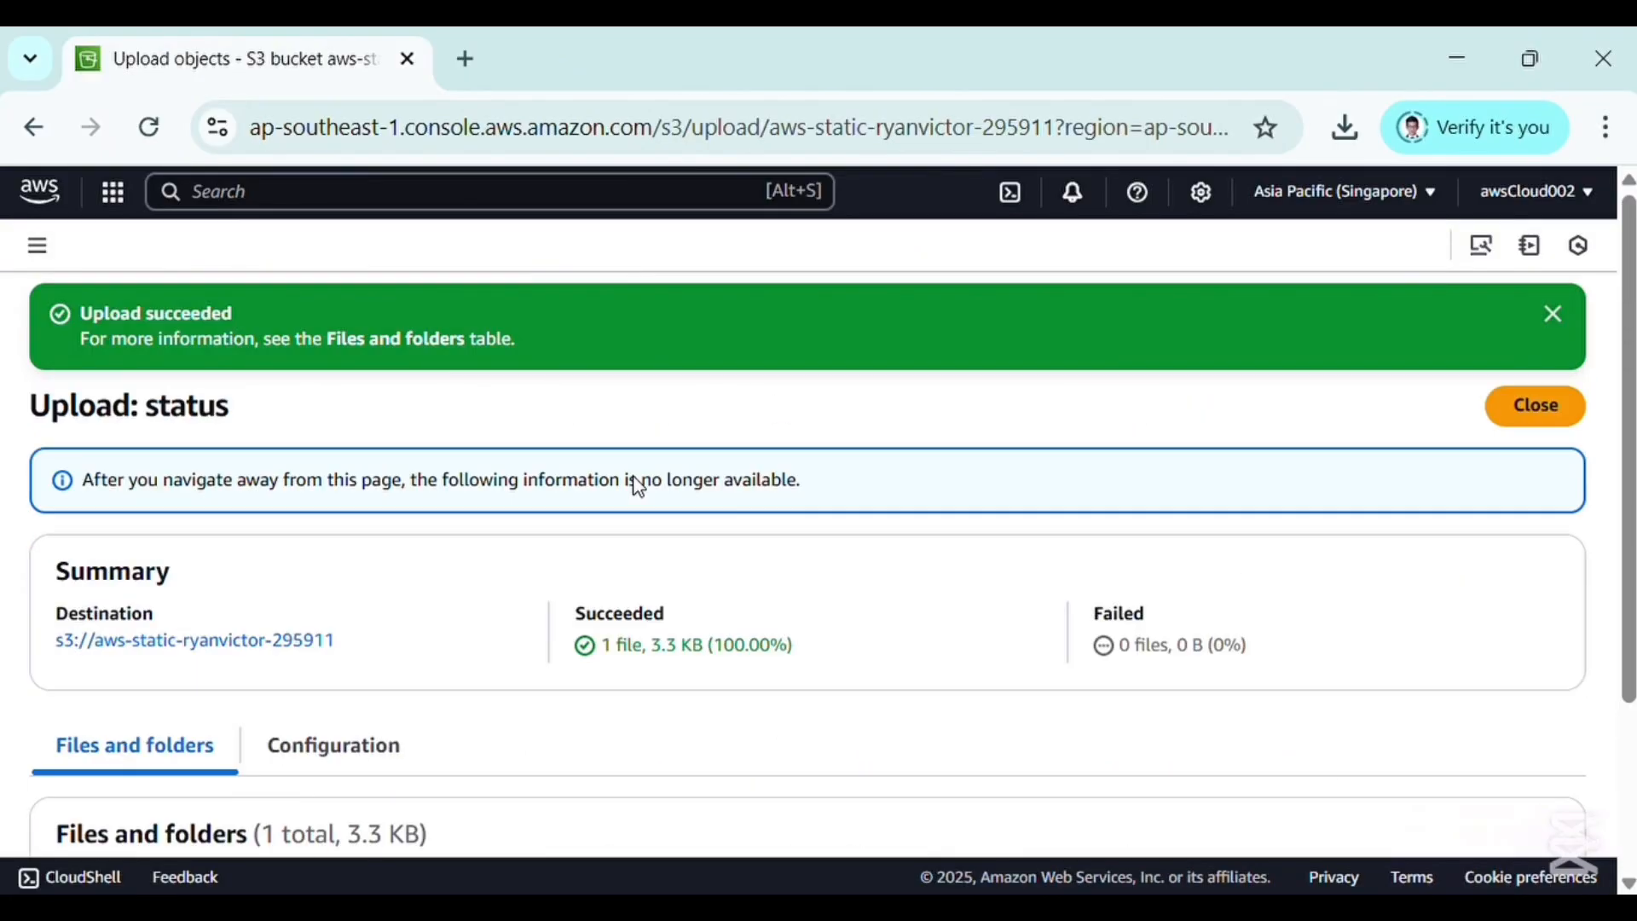
{"action": "left_click", "coordinate": [1530, 408]}
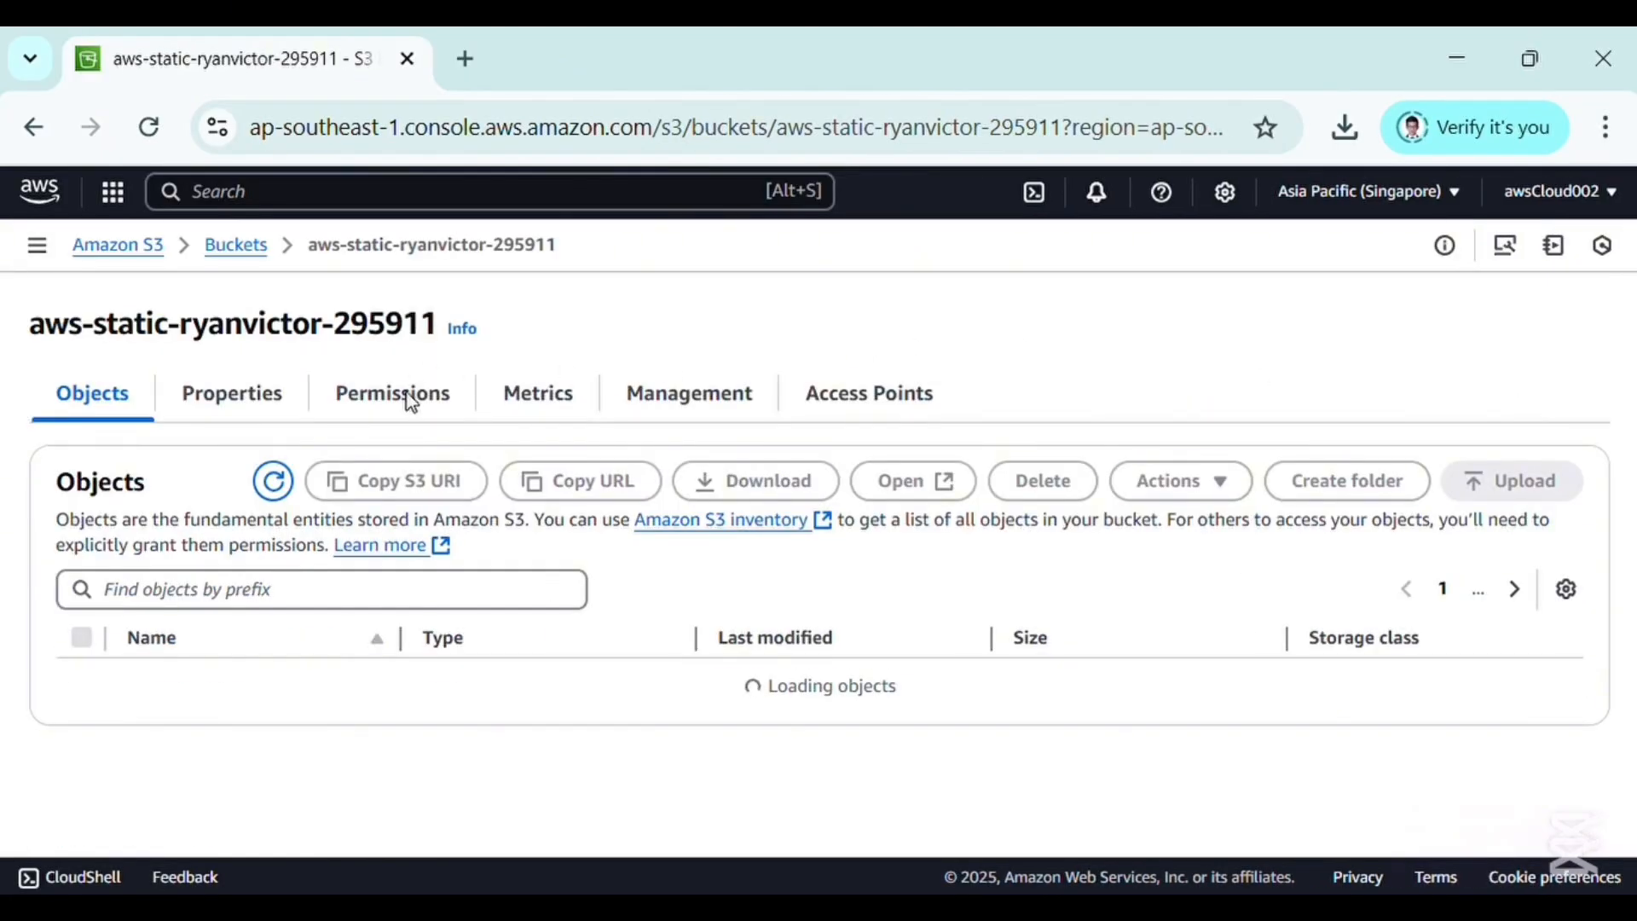
Check the static website hosting status in the bucket's properties and open that setting for editing
{"action": "left_click", "coordinate": [270, 400]}
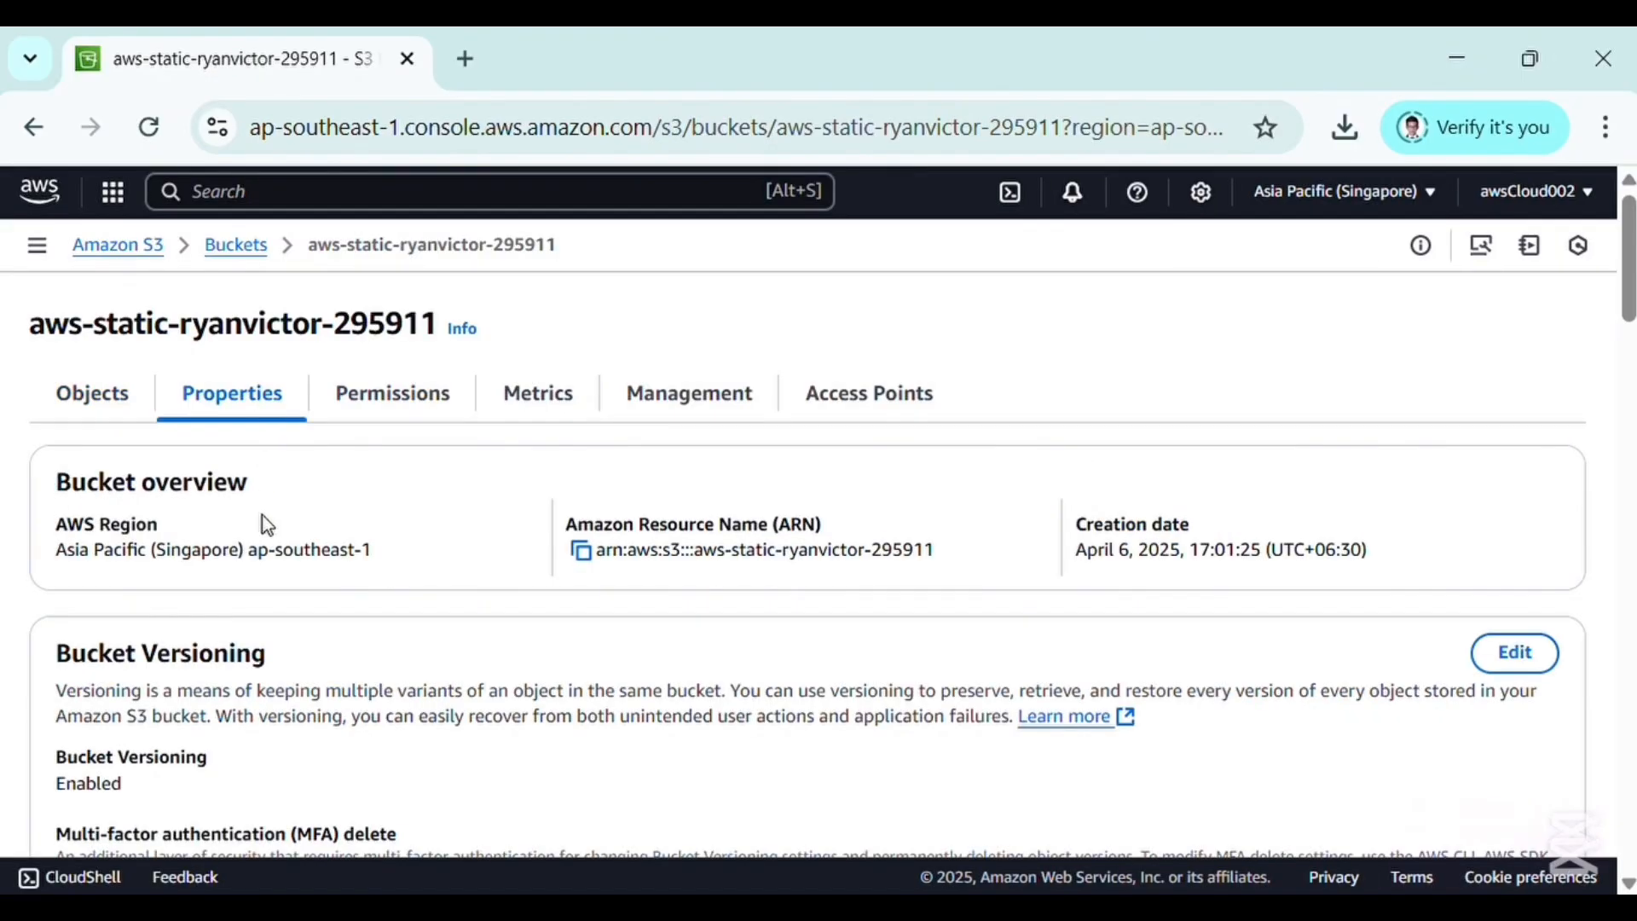
{"action": "scroll", "coordinate": [263, 516], "scroll_direction": "down", "scroll_amount": 20}
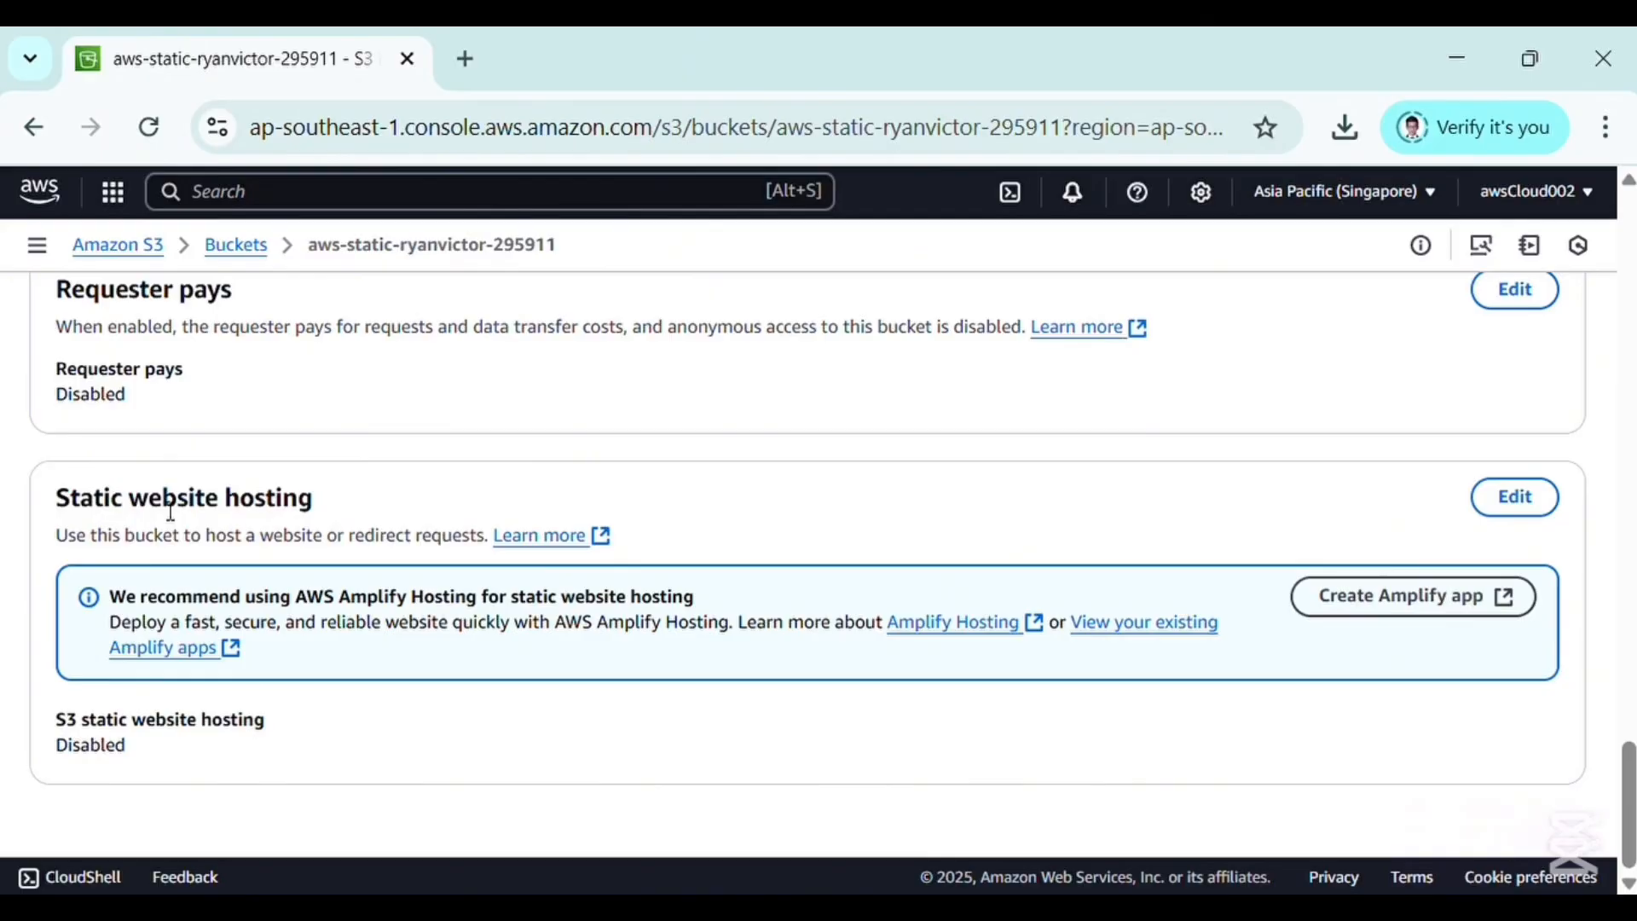
{"action": "left_click_drag", "start_coordinate": [171, 512], "coordinate": [354, 519]}
{"action": "left_click_drag", "start_coordinate": [131, 749], "coordinate": [61, 769]}
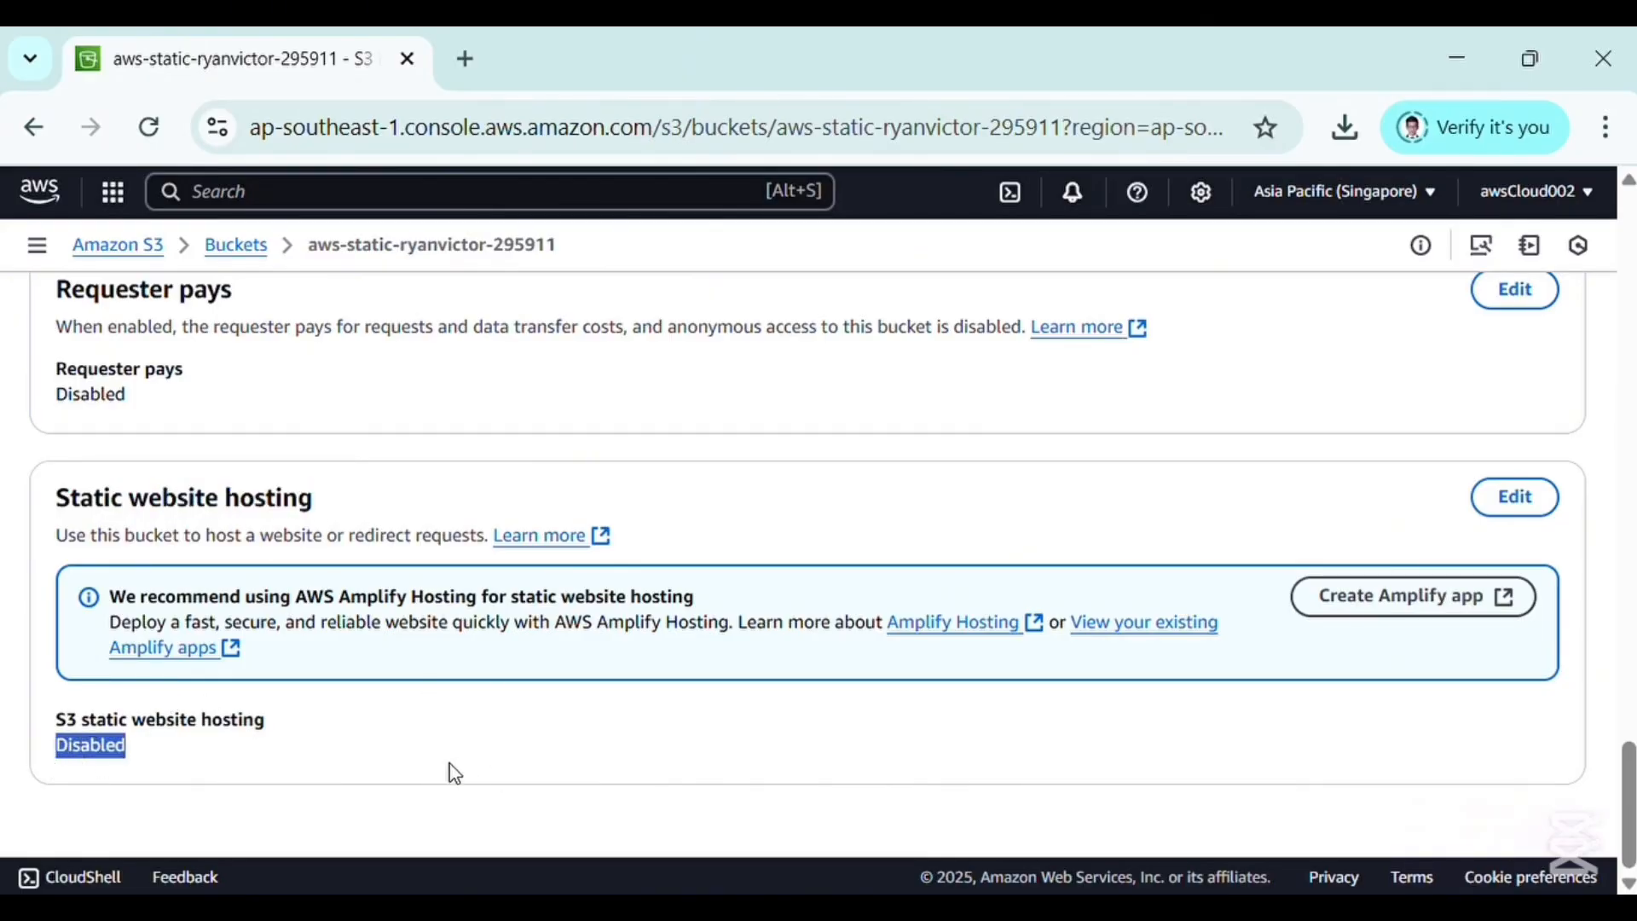
{"action": "left_click", "coordinate": [1526, 500]}
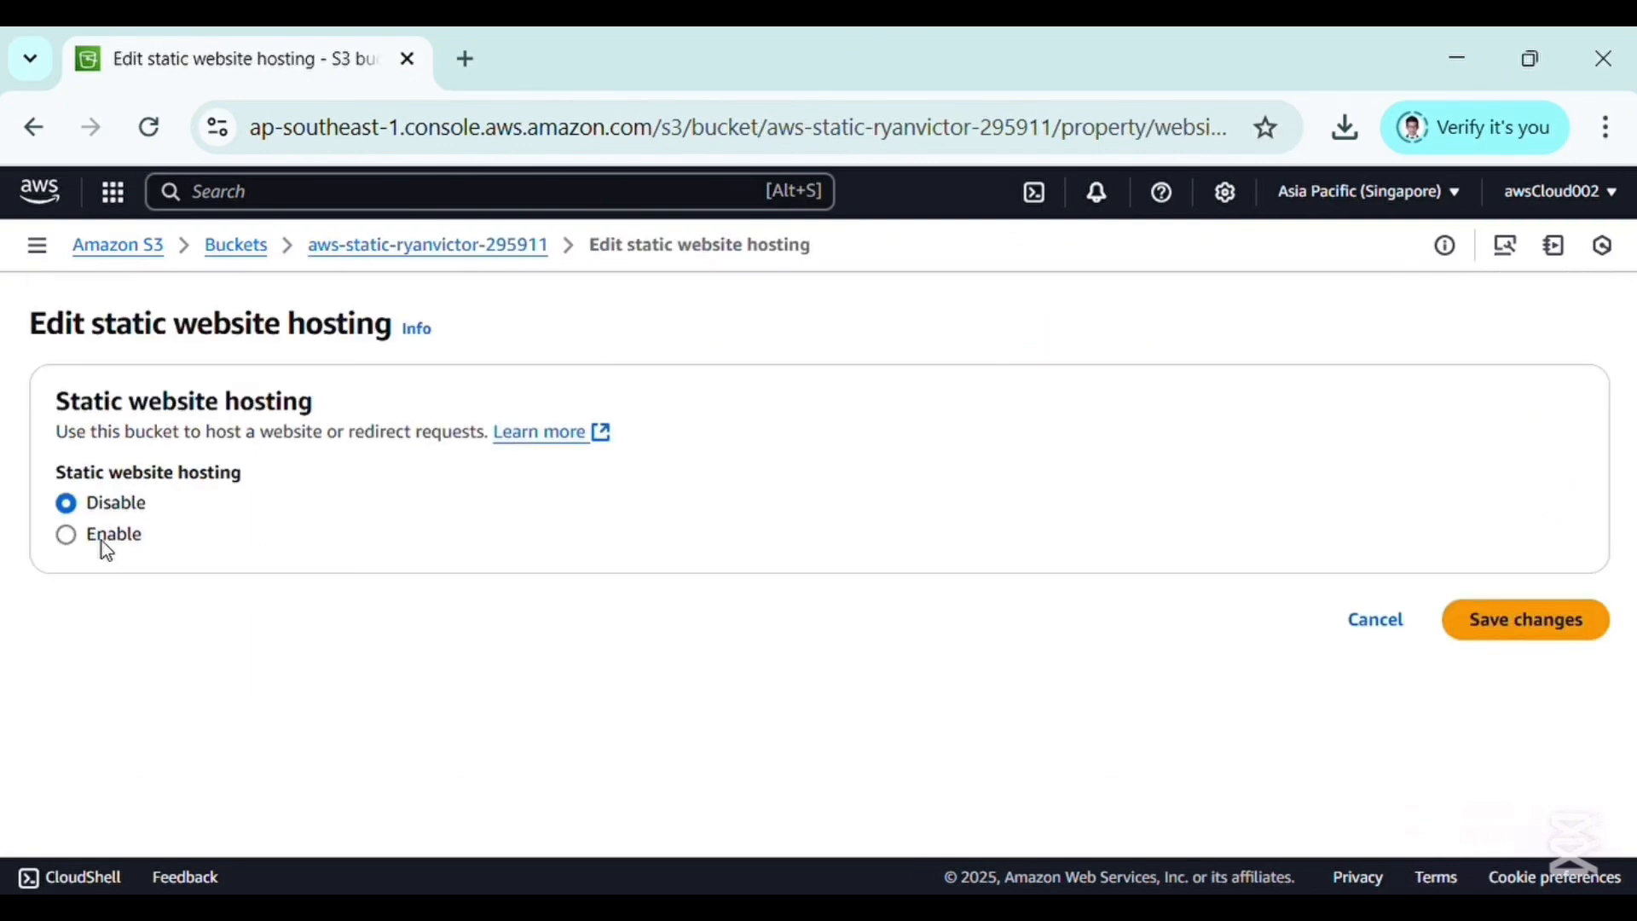
Enable static website hosting with the type Host a static website and index document index.html, and save the changes
{"action": "left_click", "coordinate": [104, 545]}
{"action": "scroll", "coordinate": [668, 621], "scroll_direction": "down", "scroll_amount": 1}
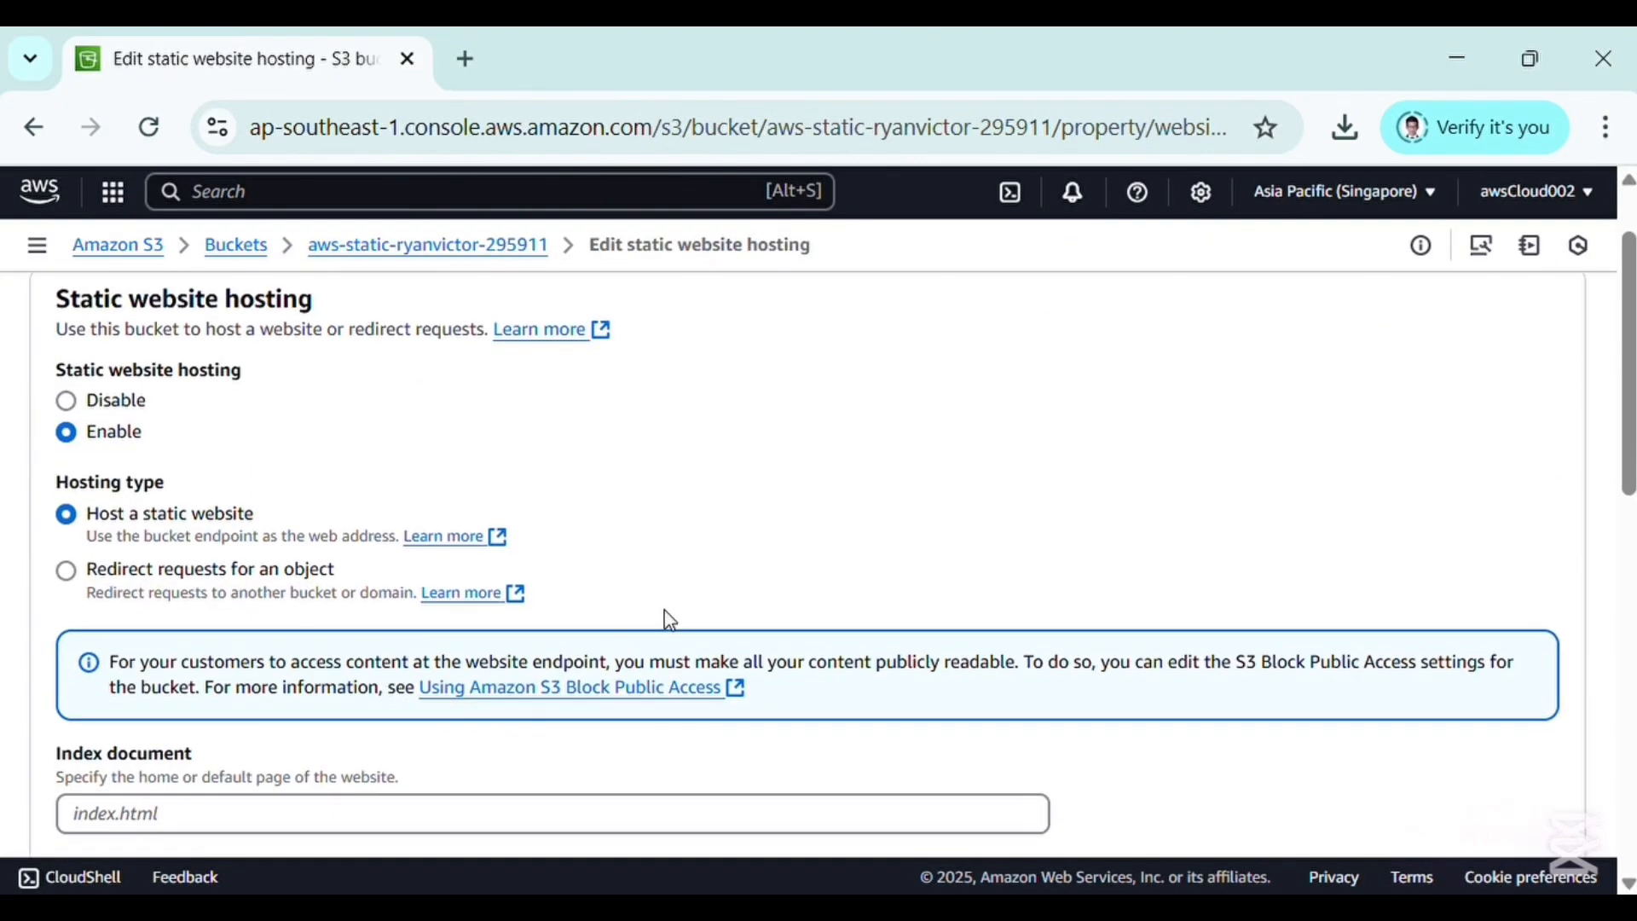
{"action": "left_click_drag", "start_coordinate": [90, 520], "coordinate": [279, 527]}
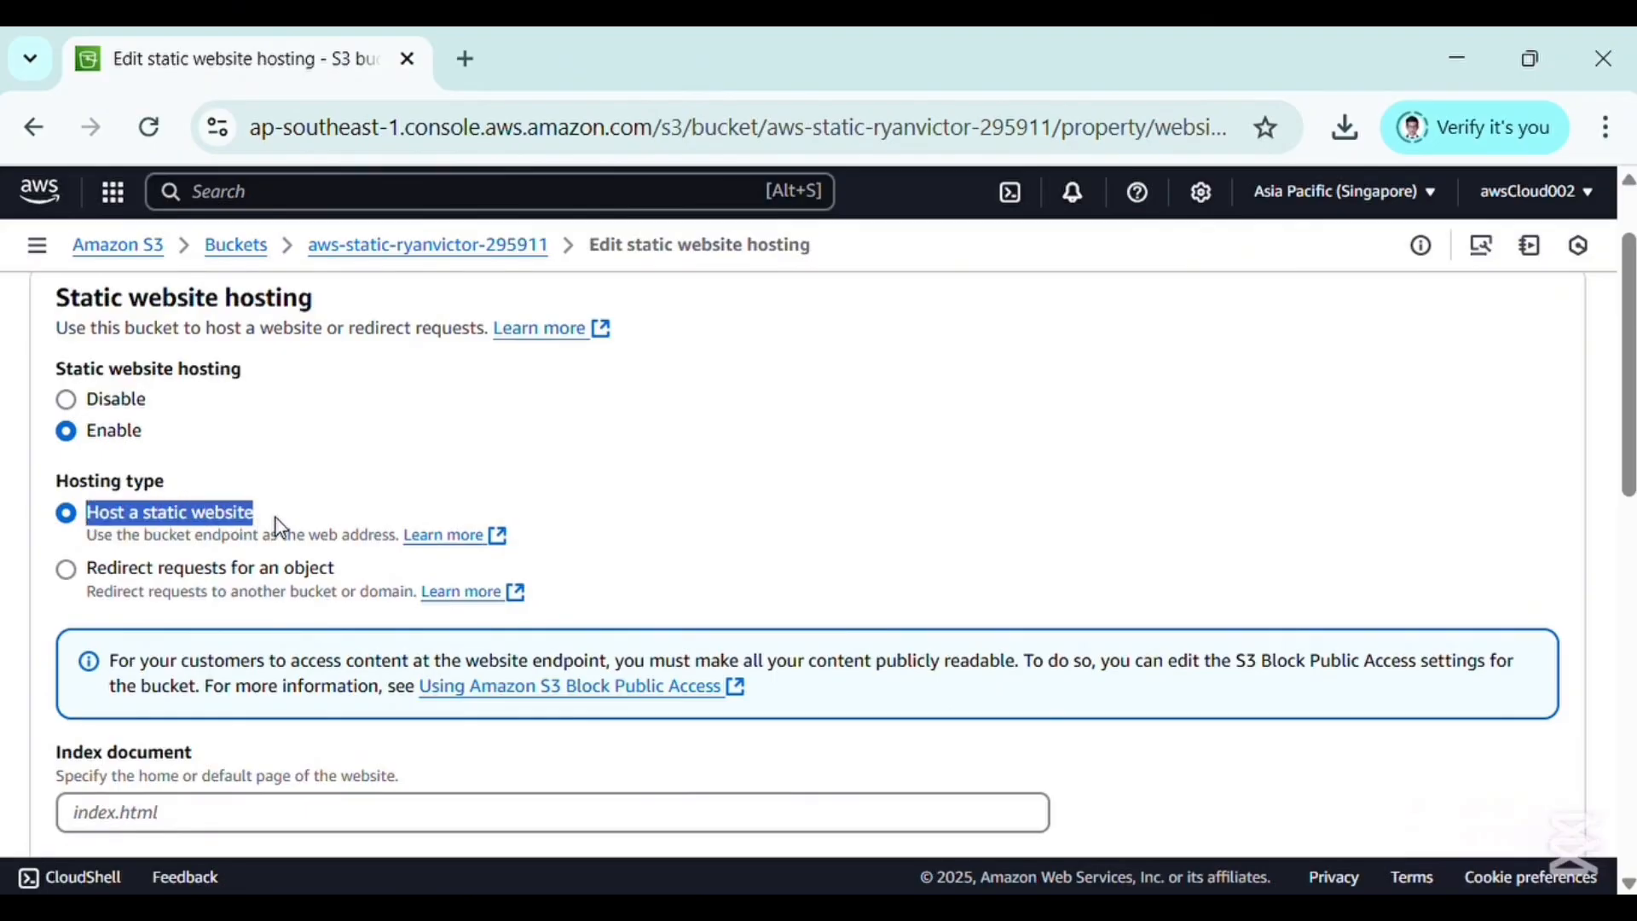
{"action": "scroll", "coordinate": [267, 568], "scroll_direction": "down", "scroll_amount": 2}
{"action": "left_click", "coordinate": [243, 621]}
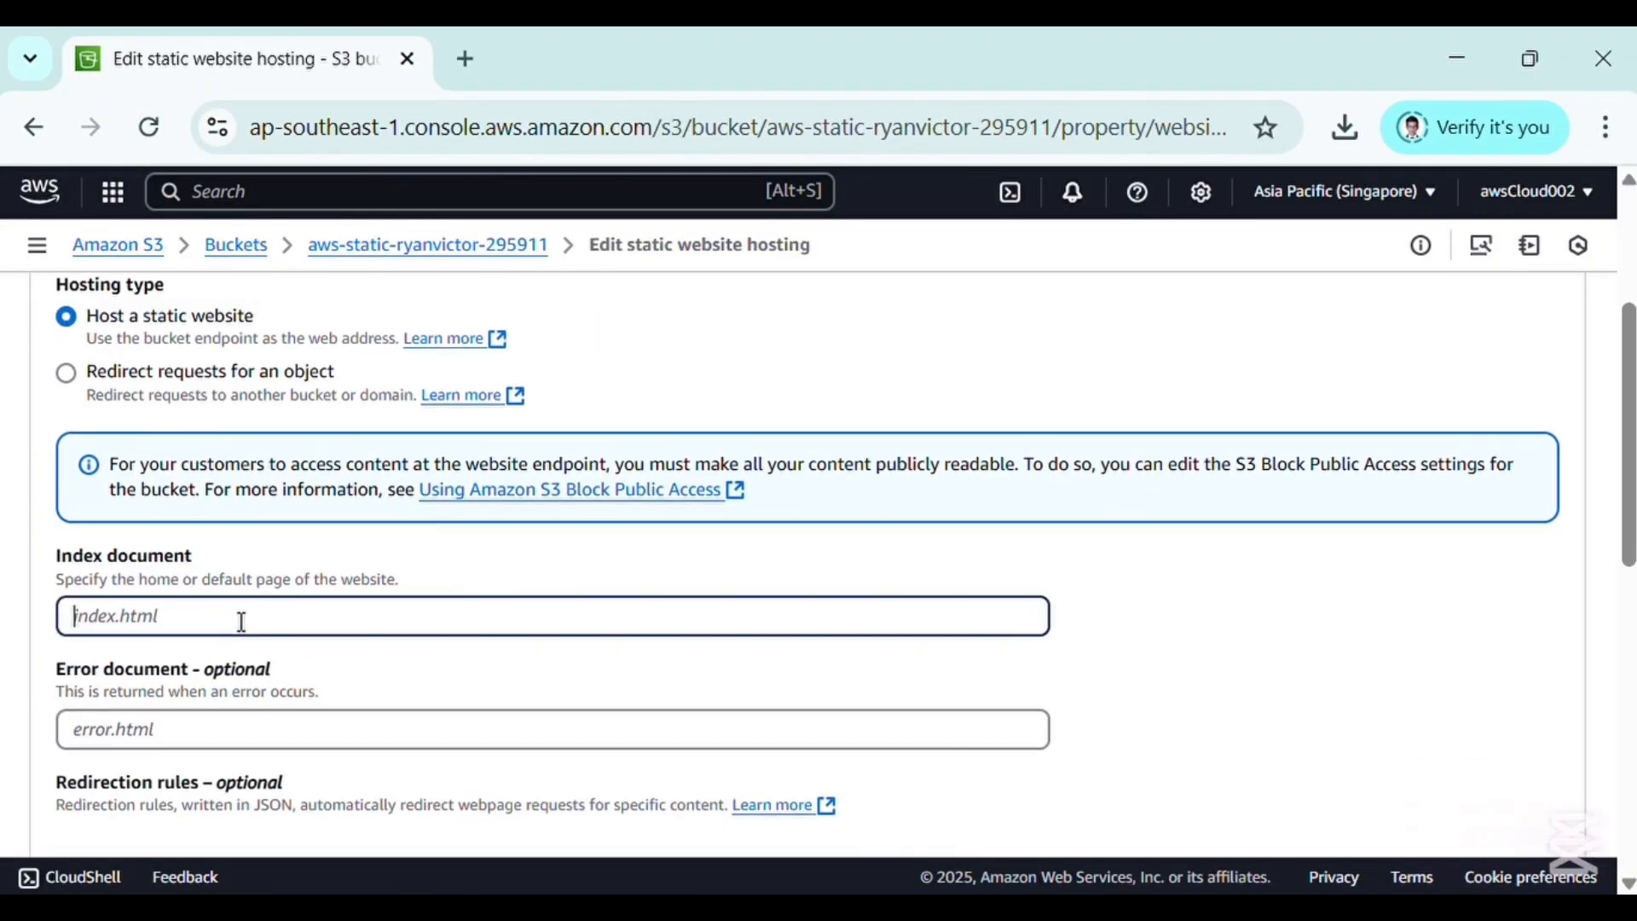
{"action": "type", "text": "index.html"}
{"action": "scroll", "coordinate": [243, 622], "scroll_direction": "down", "scroll_amount": 2}
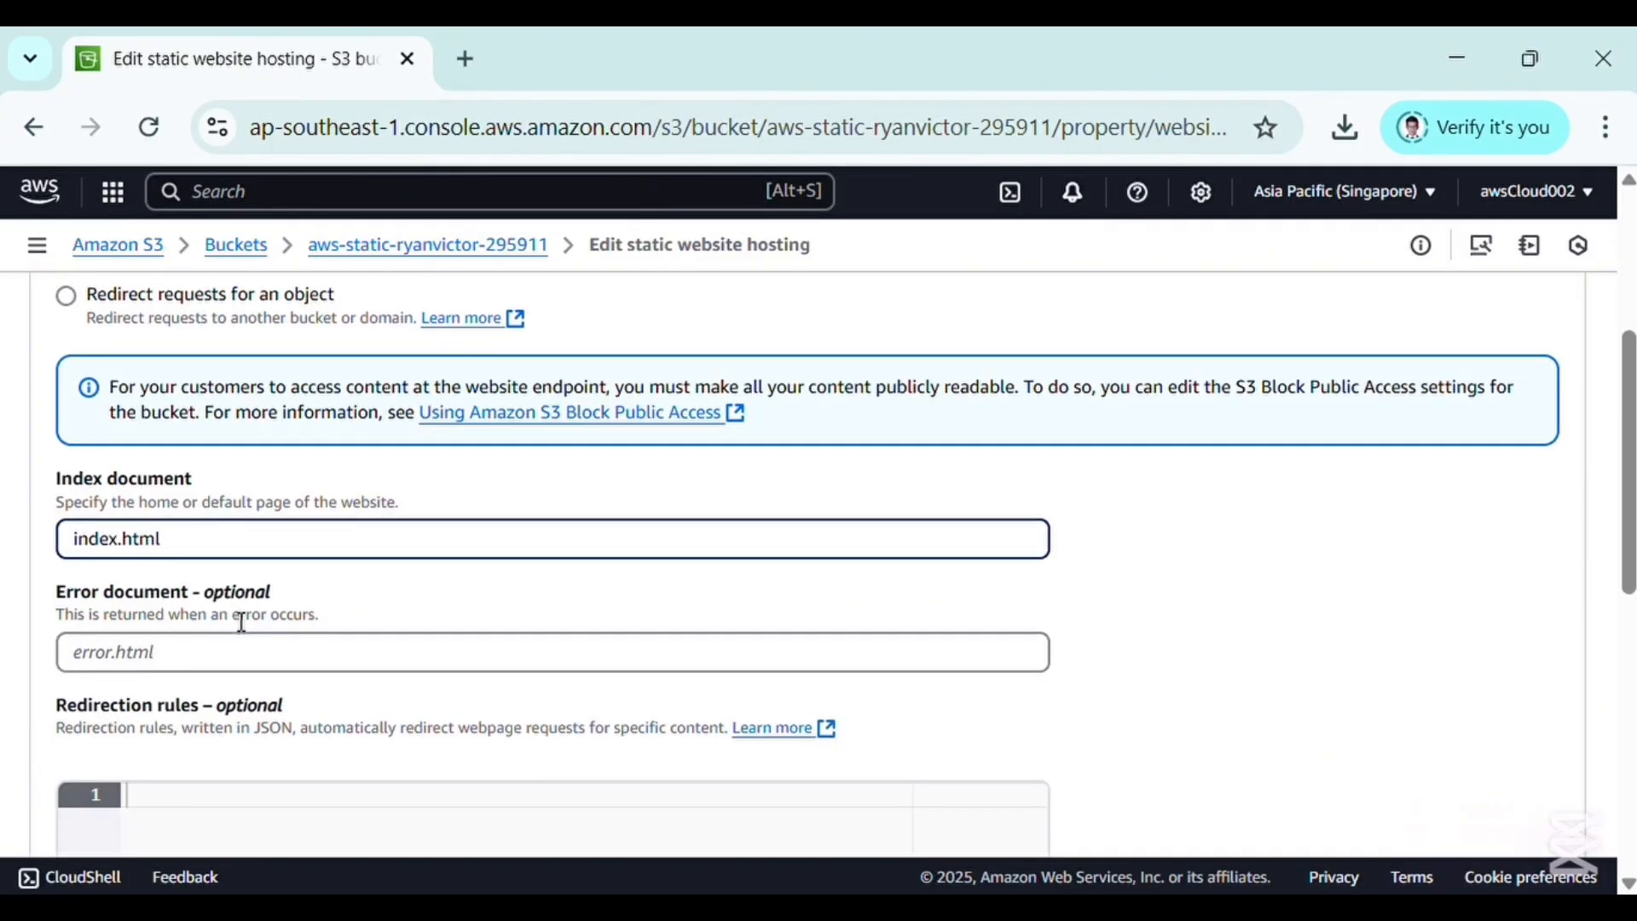
{"action": "scroll", "coordinate": [239, 621], "scroll_direction": "down", "scroll_amount": 6}
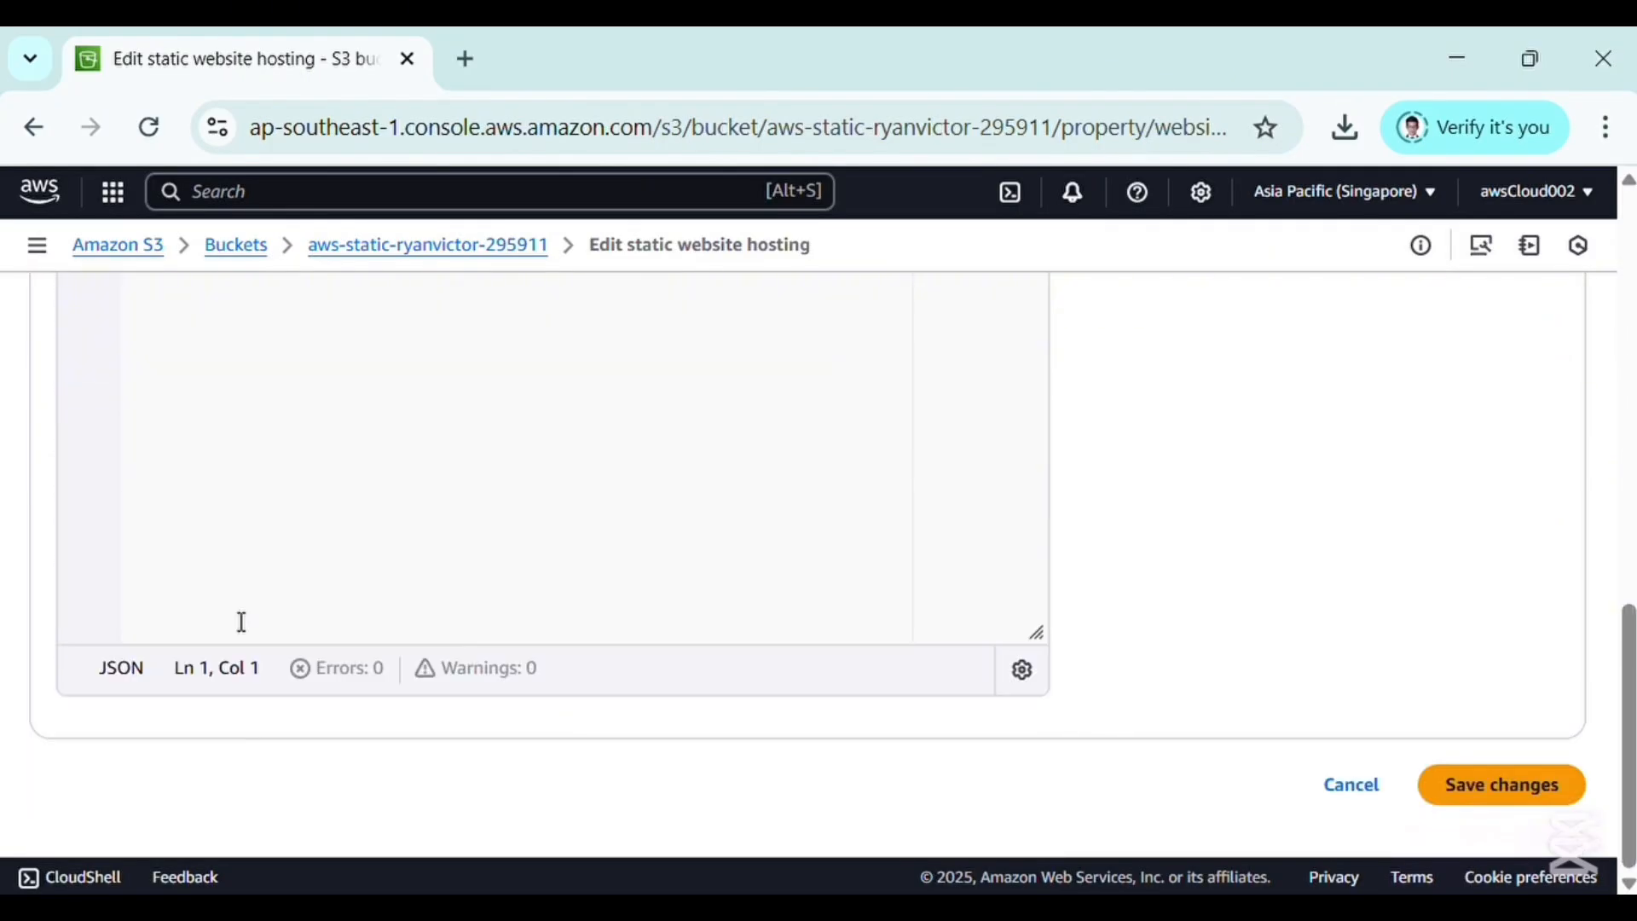
{"action": "left_click", "coordinate": [1478, 795]}
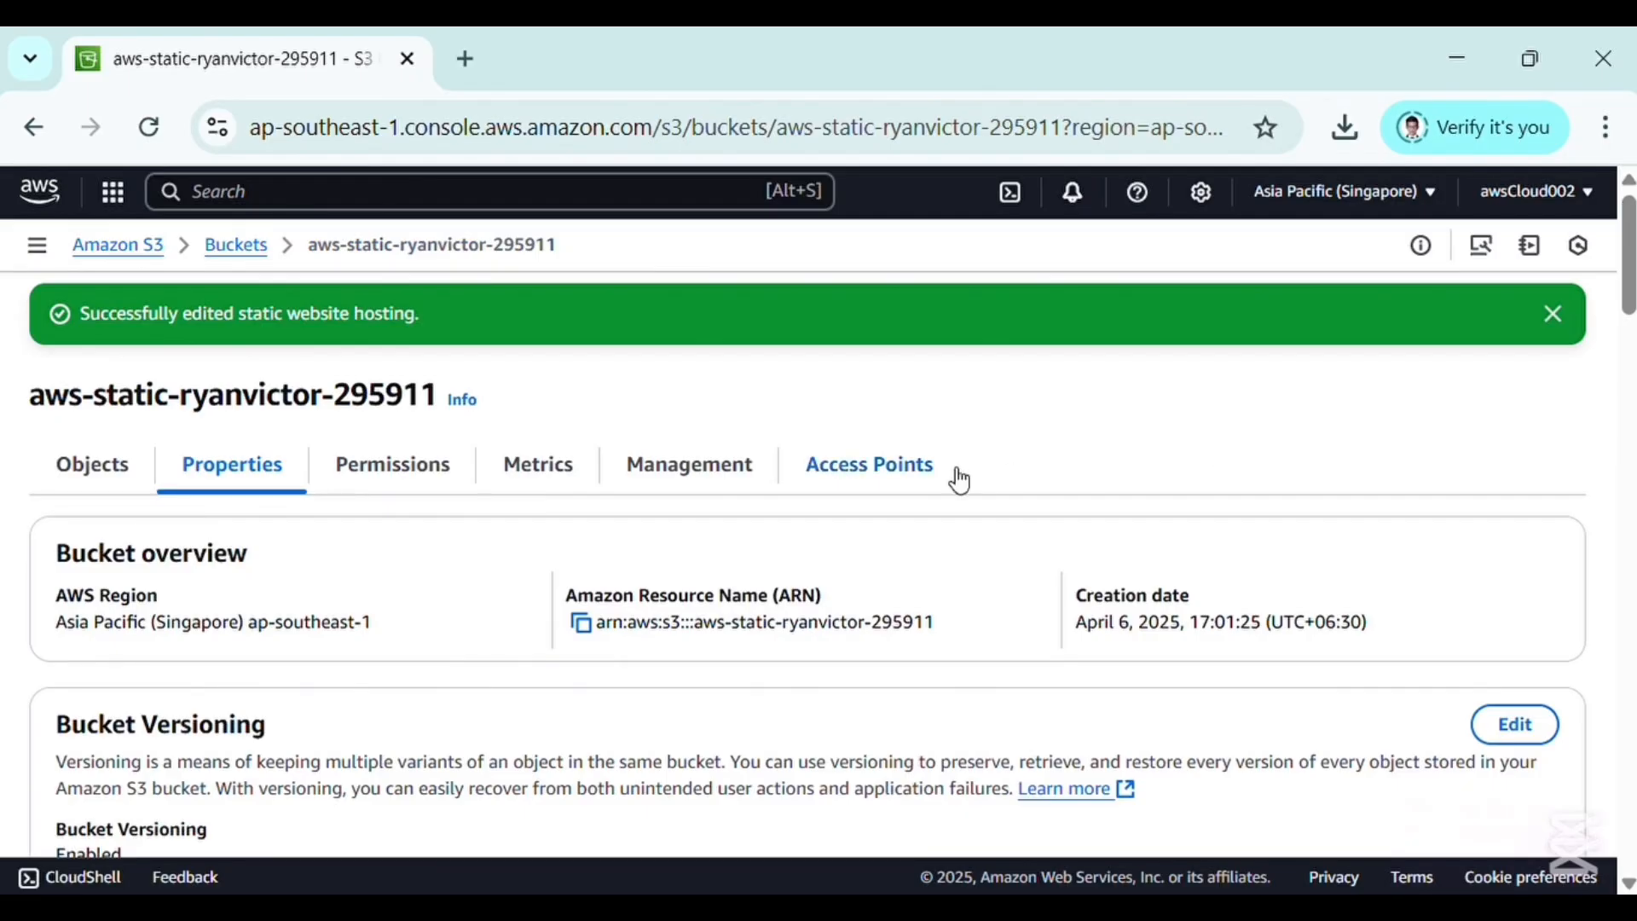
Find the bucket policy in the bucket's permissions and open it for editing
{"action": "scroll", "coordinate": [862, 570], "scroll_direction": "down", "scroll_amount": 1}
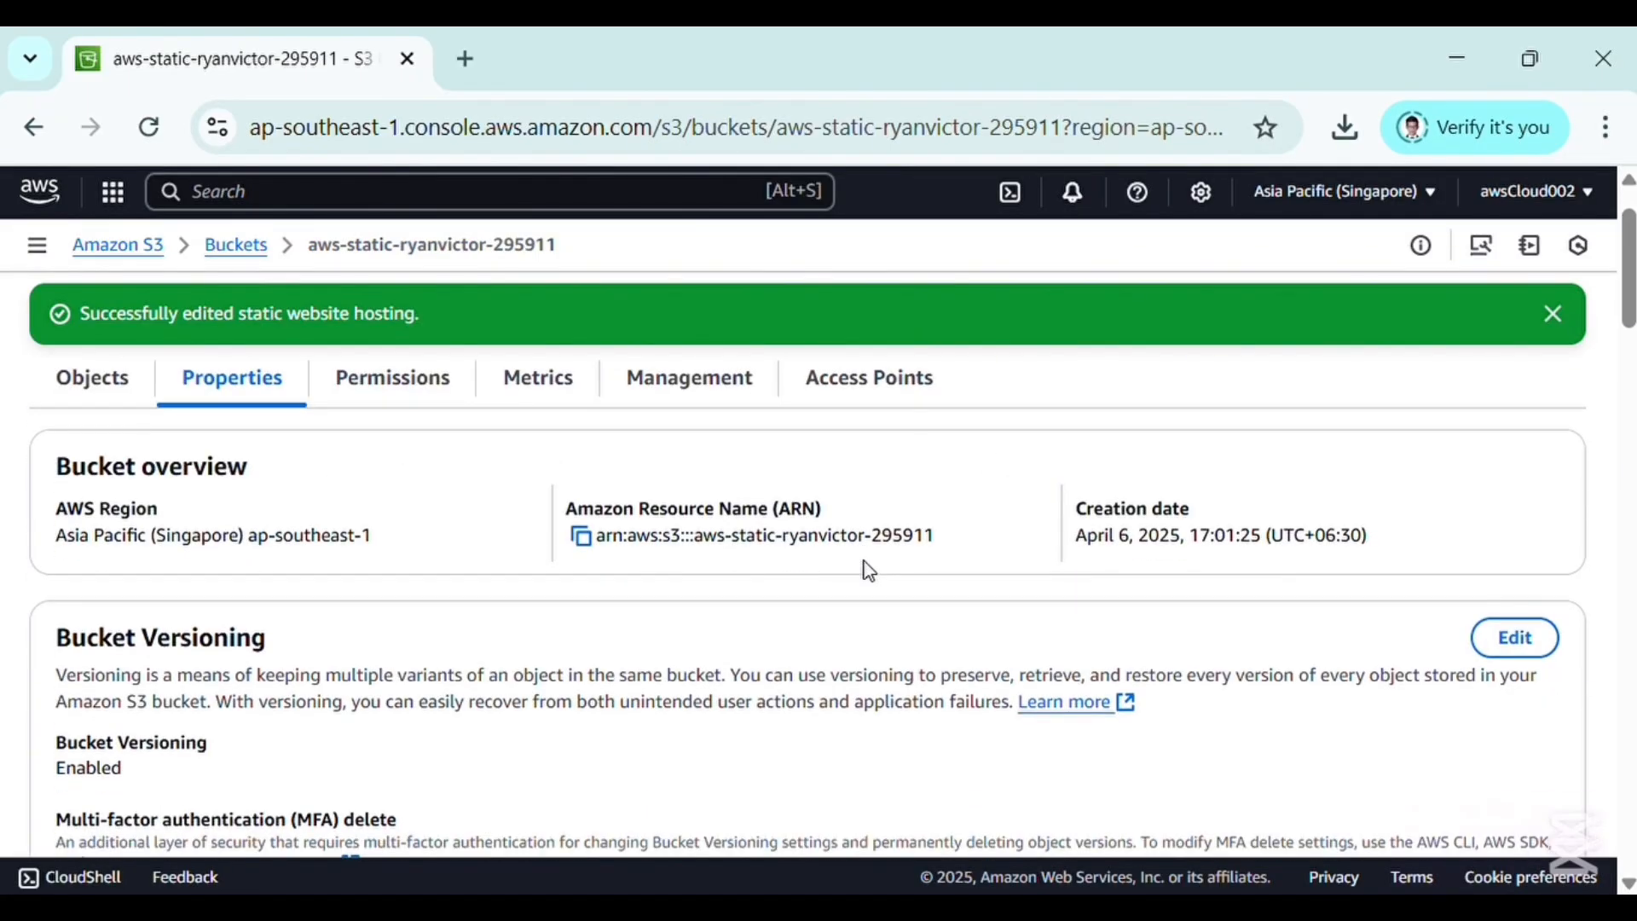
{"action": "left_click", "coordinate": [432, 390]}
{"action": "scroll", "coordinate": [440, 626], "scroll_direction": "down", "scroll_amount": 2}
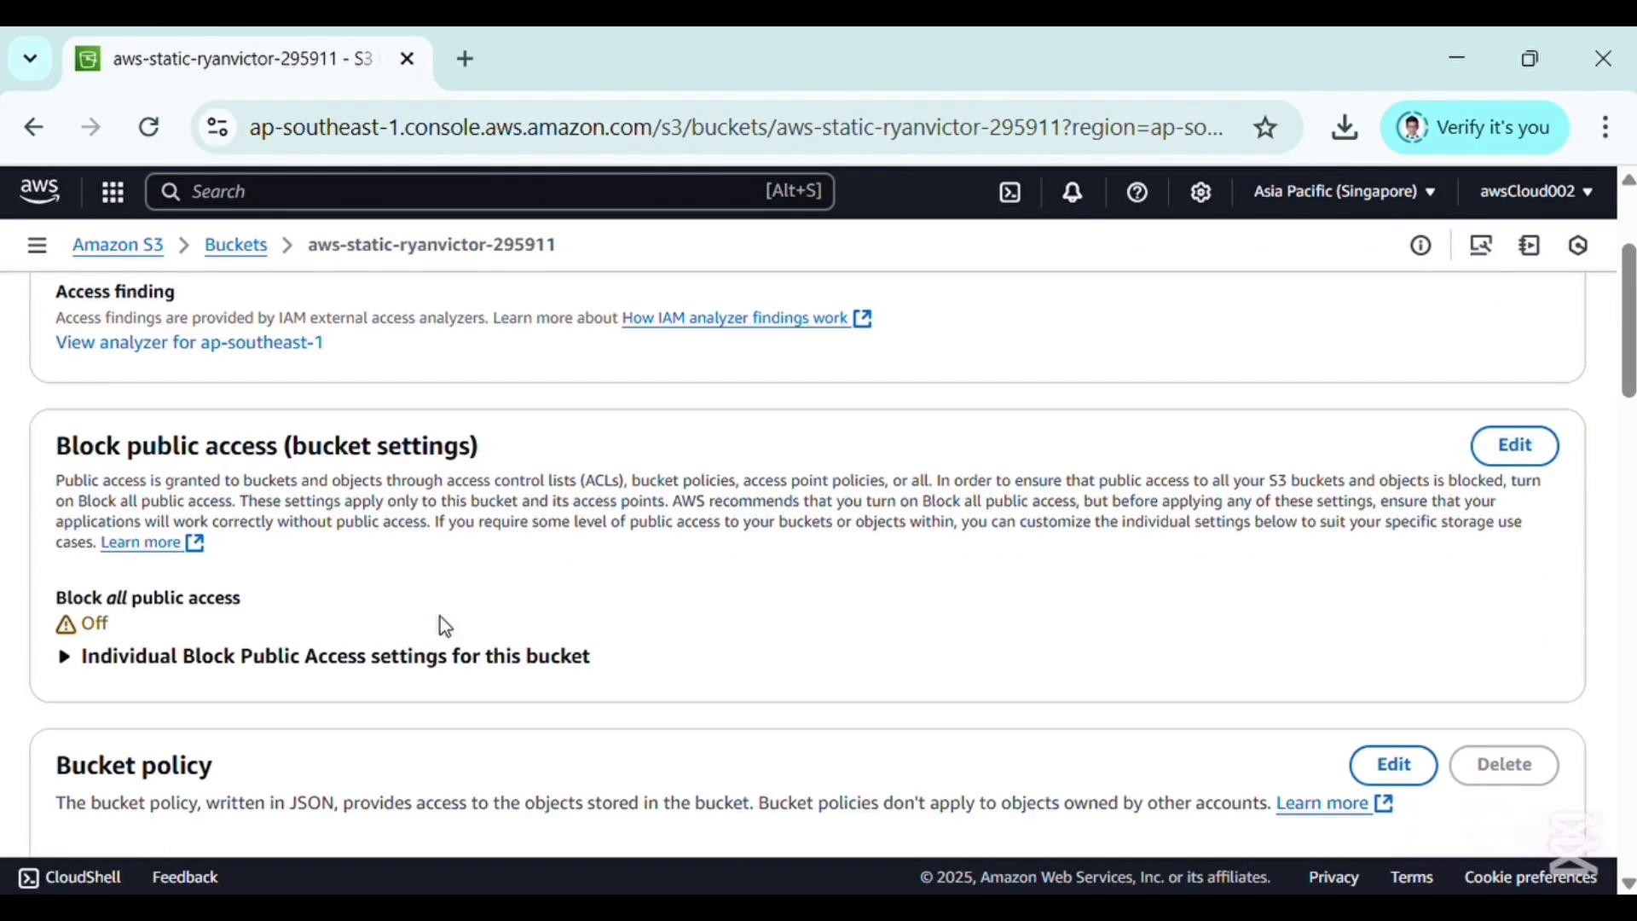
{"action": "scroll", "coordinate": [443, 623], "scroll_direction": "down", "scroll_amount": 5}
{"action": "scroll", "coordinate": [443, 623], "scroll_direction": "up", "scroll_amount": 2}
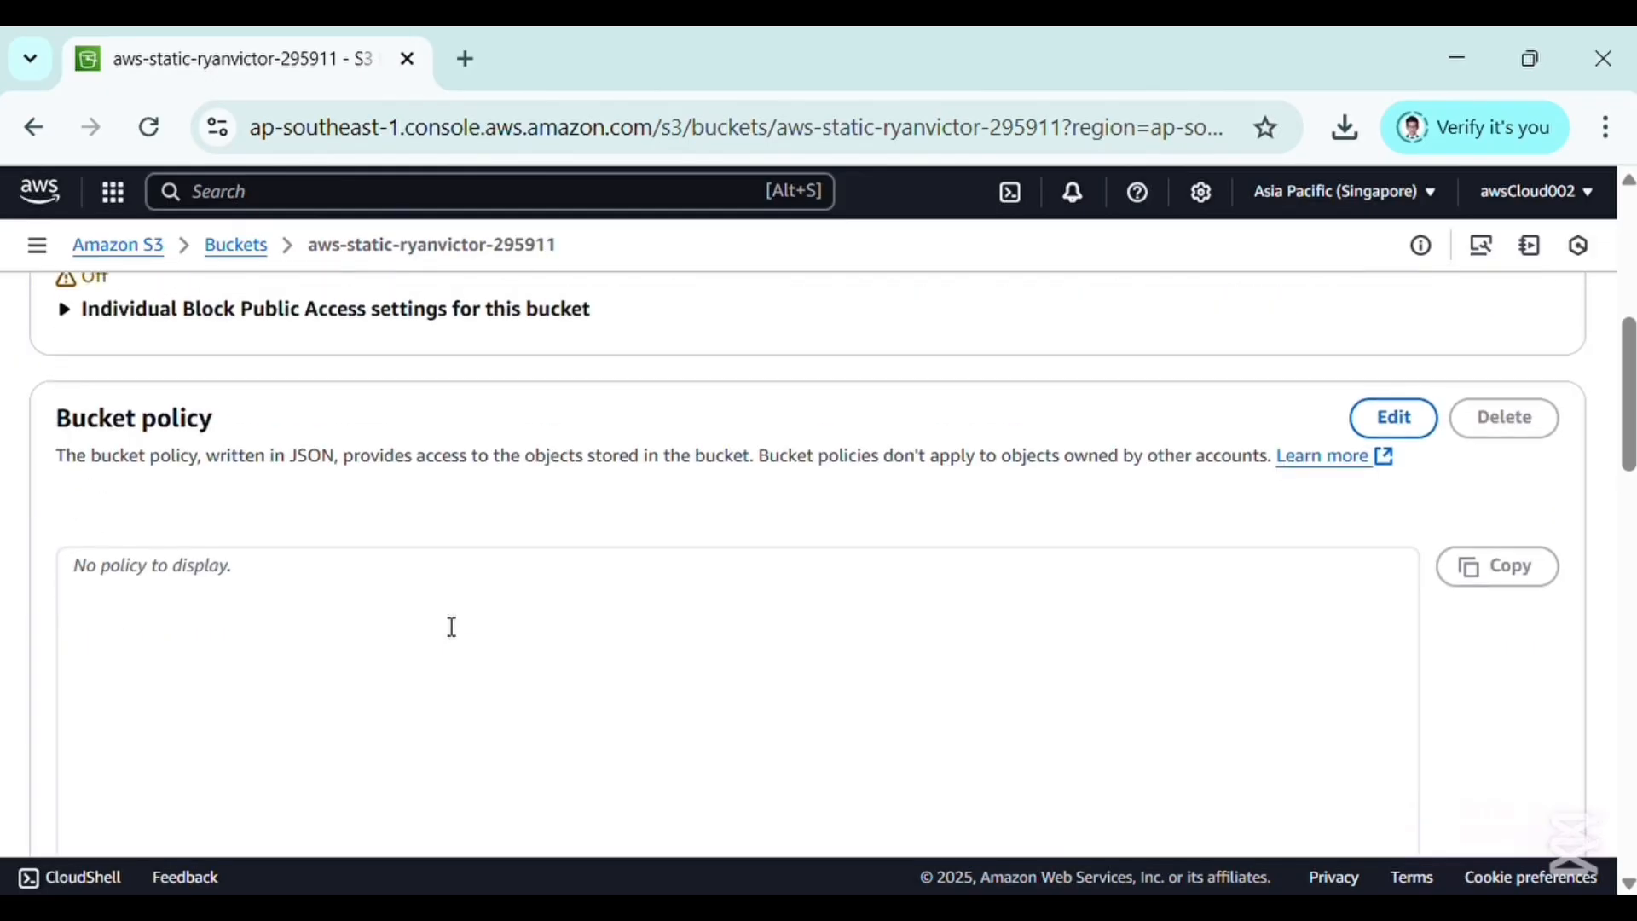
{"action": "left_click", "coordinate": [1393, 417]}
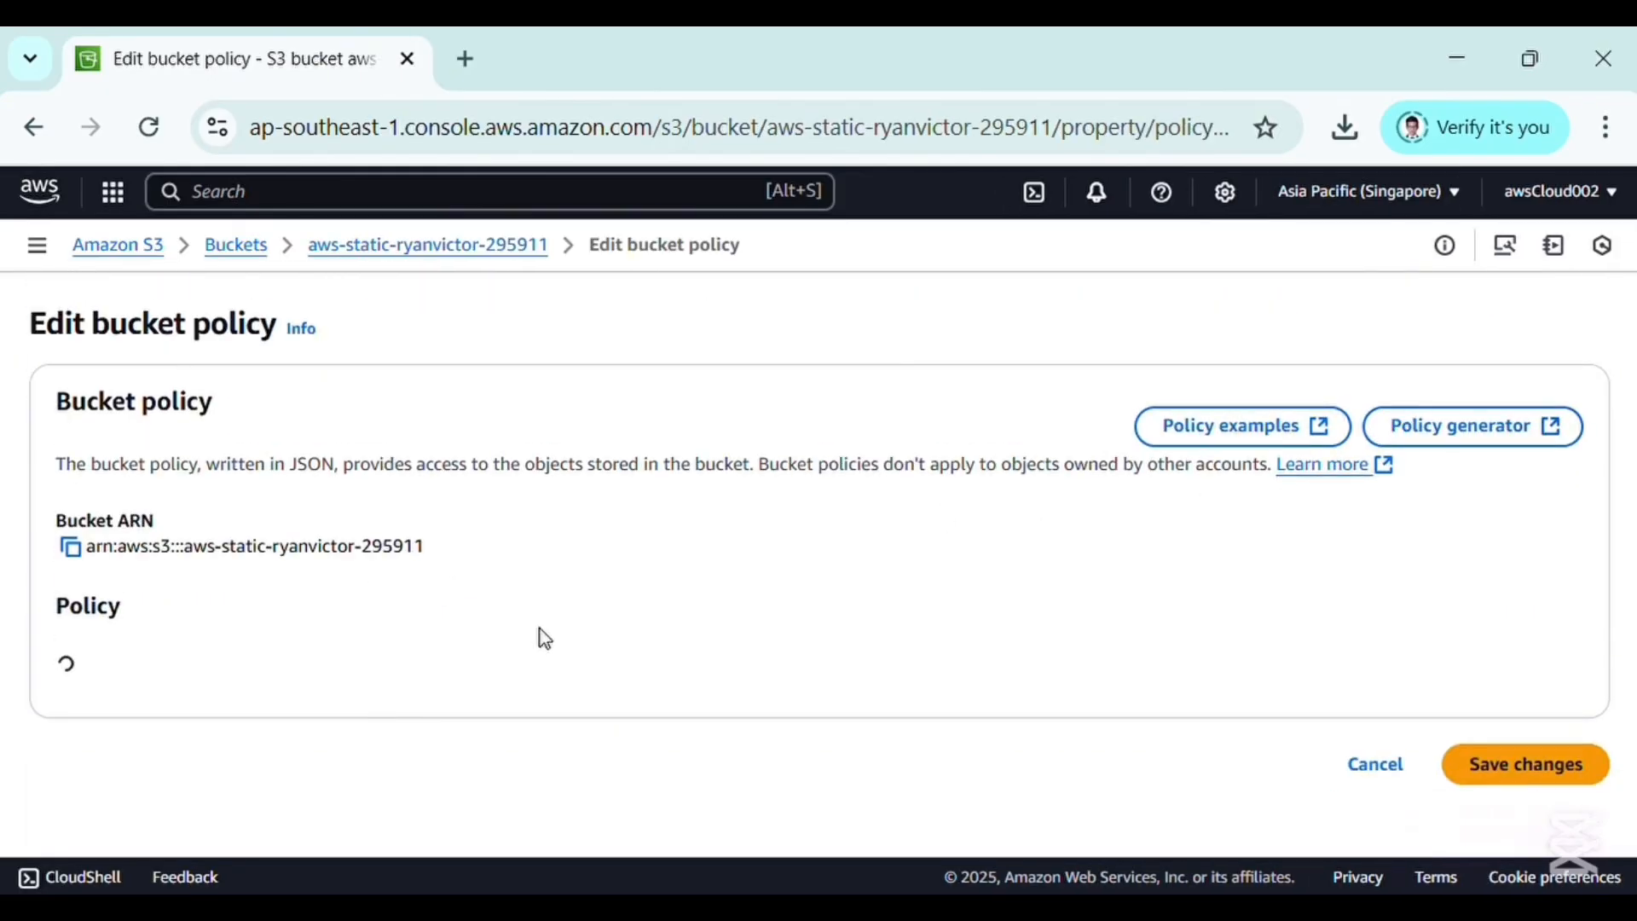
Enter a version 2012-10-17 policy allowing principal "*" the action s3:GetObject on arn:aws:s3:::my-website-test-2024/*
{"action": "scroll", "coordinate": [341, 596], "scroll_direction": "down", "scroll_amount": 1}
{"action": "left_click", "coordinate": [164, 563]}
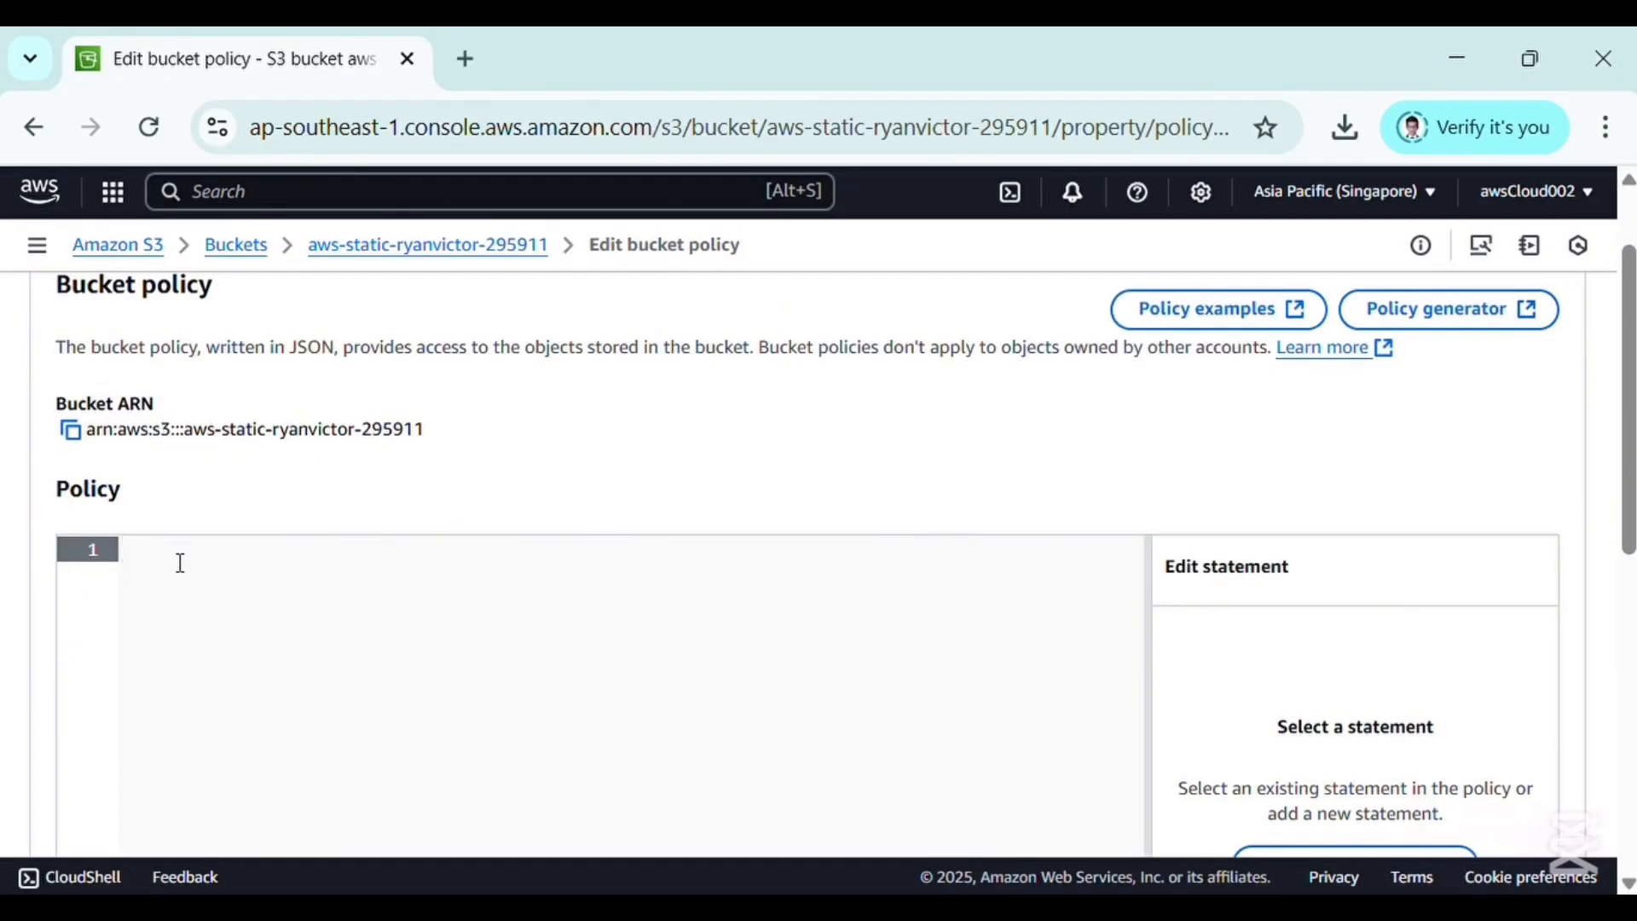
{"action": "type", "text": "{     \"Version\": \"2012-10-17\",     \"Statement\": [         {             \"Effect\": \"Allow\",             \"Principal\": \"*\",             \"Action\": \"s3:GetObject\",             \"Resource\": \"arn:aws:s3:::my-website-test-2024/*\"         }     ] }"}
{"action": "scroll", "coordinate": [320, 673], "scroll_direction": "down", "scroll_amount": 1}
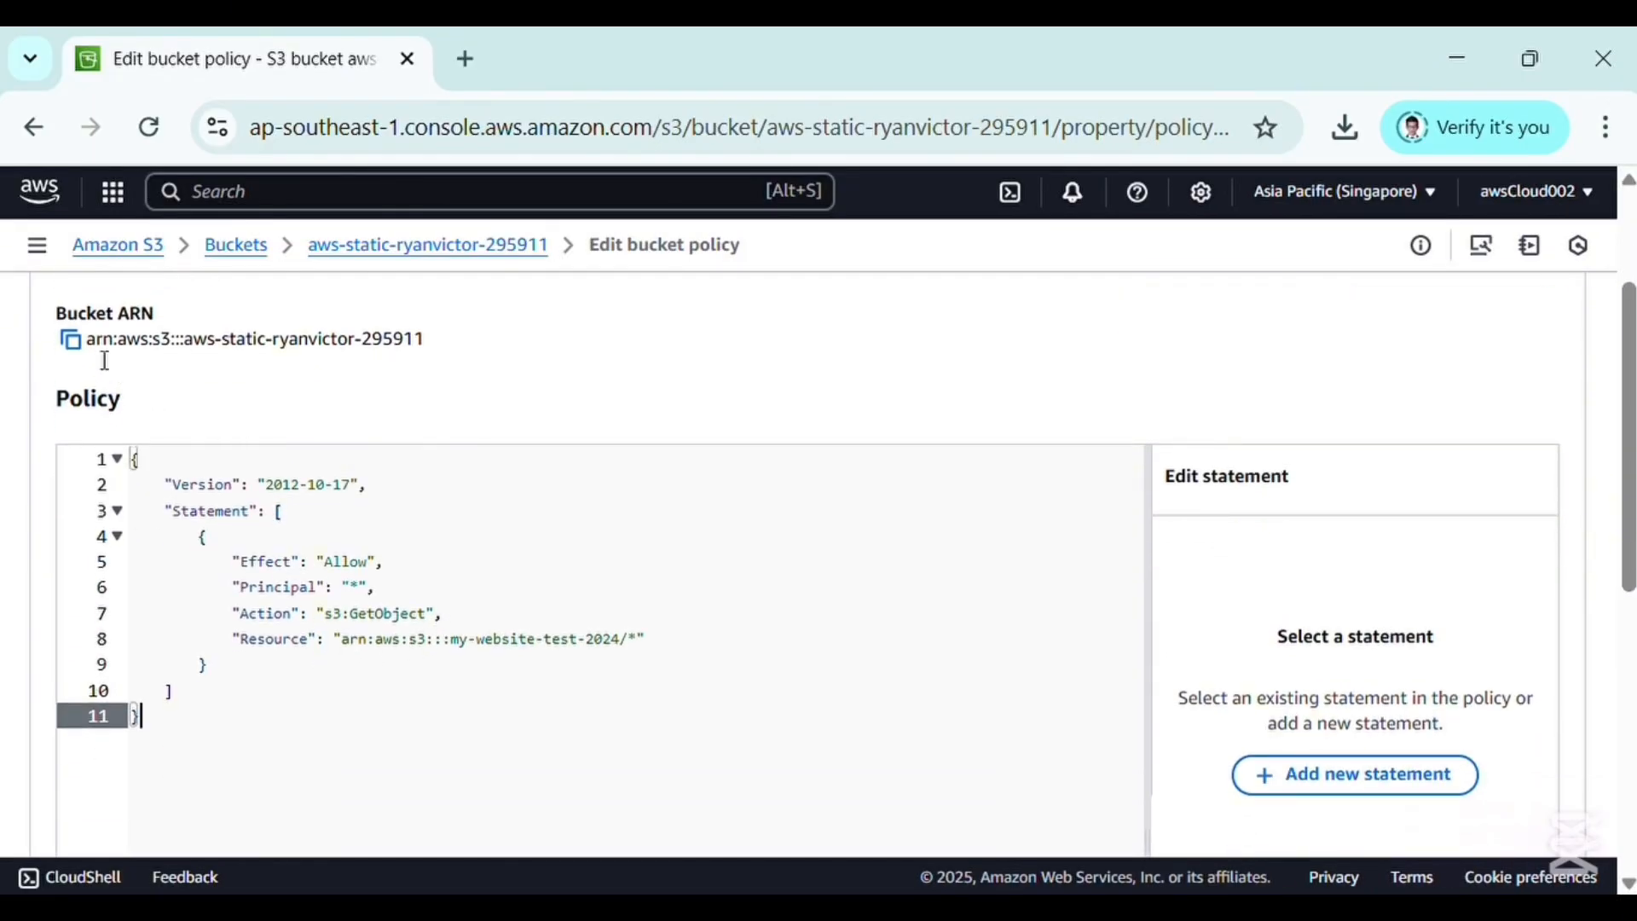
Replace the sample ARN in the policy's Resource with this bucket's ARN, keeping the /* suffix, and save the bucket policy
{"action": "left_click", "coordinate": [70, 341]}
{"action": "left_click_drag", "start_coordinate": [344, 641], "coordinate": [610, 663]}
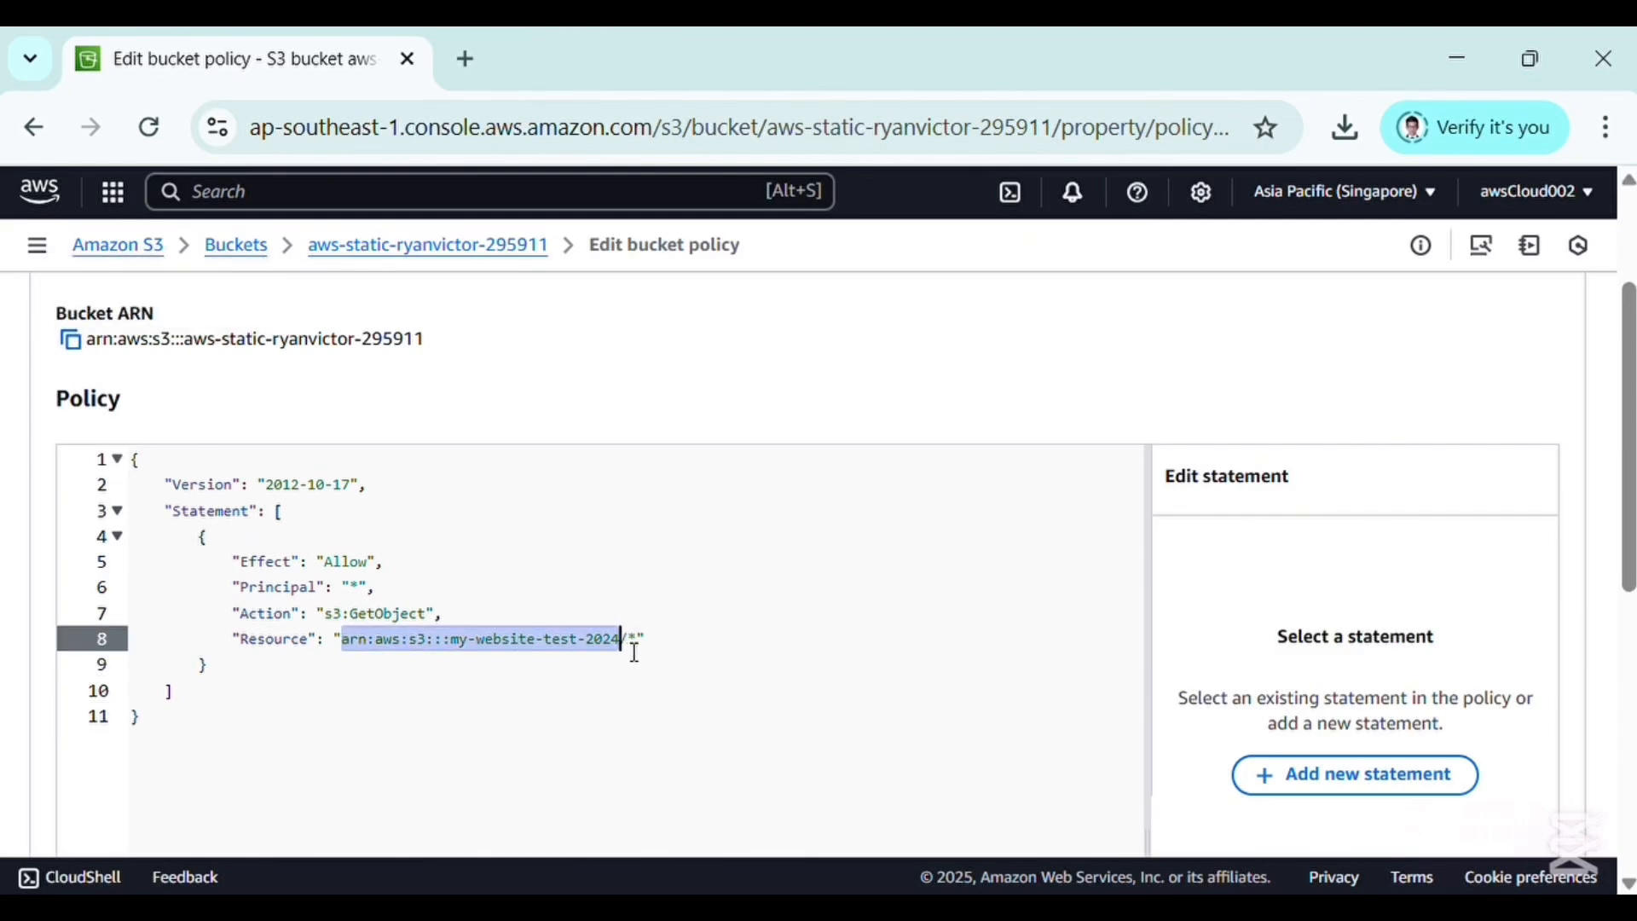
{"action": "key", "text": "ctrl+v"}
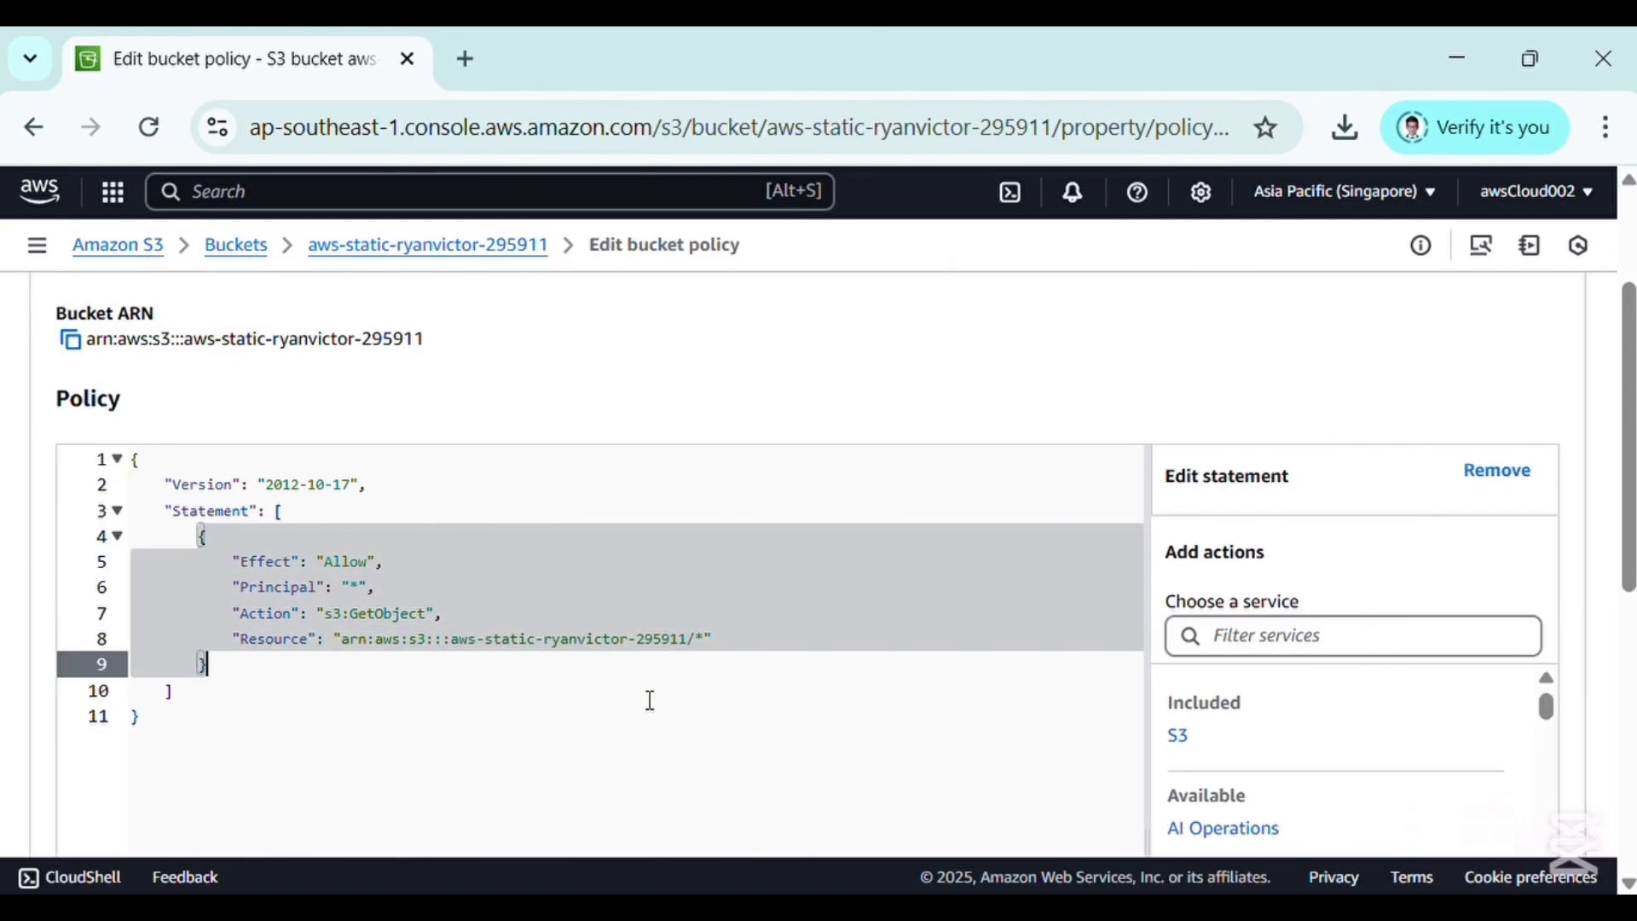
{"action": "scroll", "coordinate": [640, 713], "scroll_direction": "down", "scroll_amount": 5}
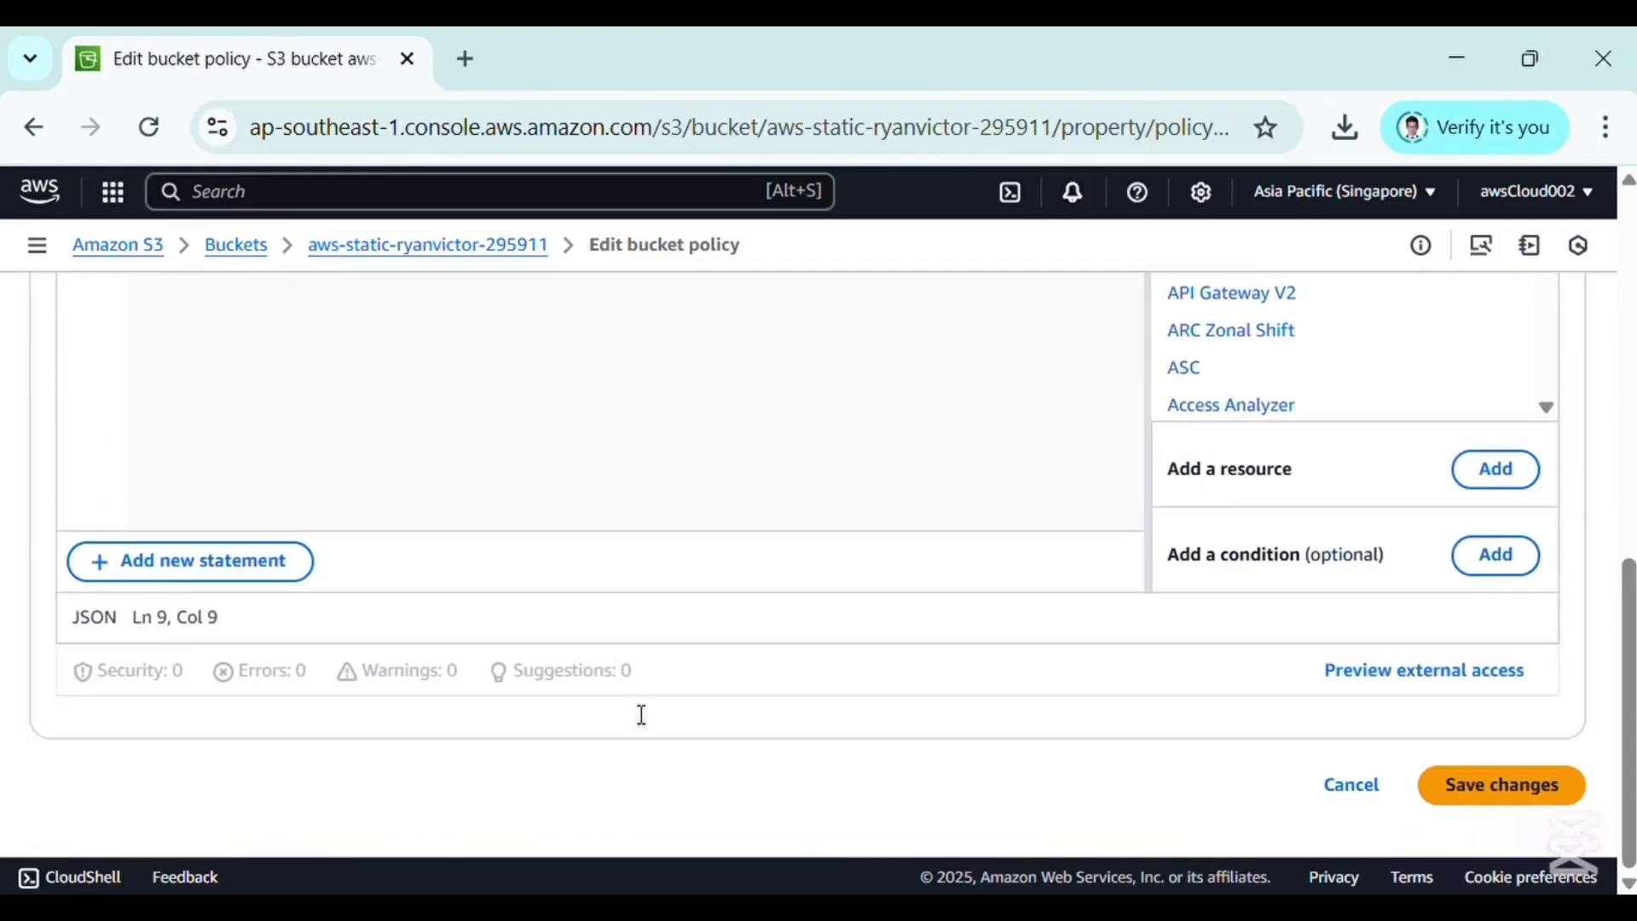
{"action": "left_click", "coordinate": [1486, 807]}
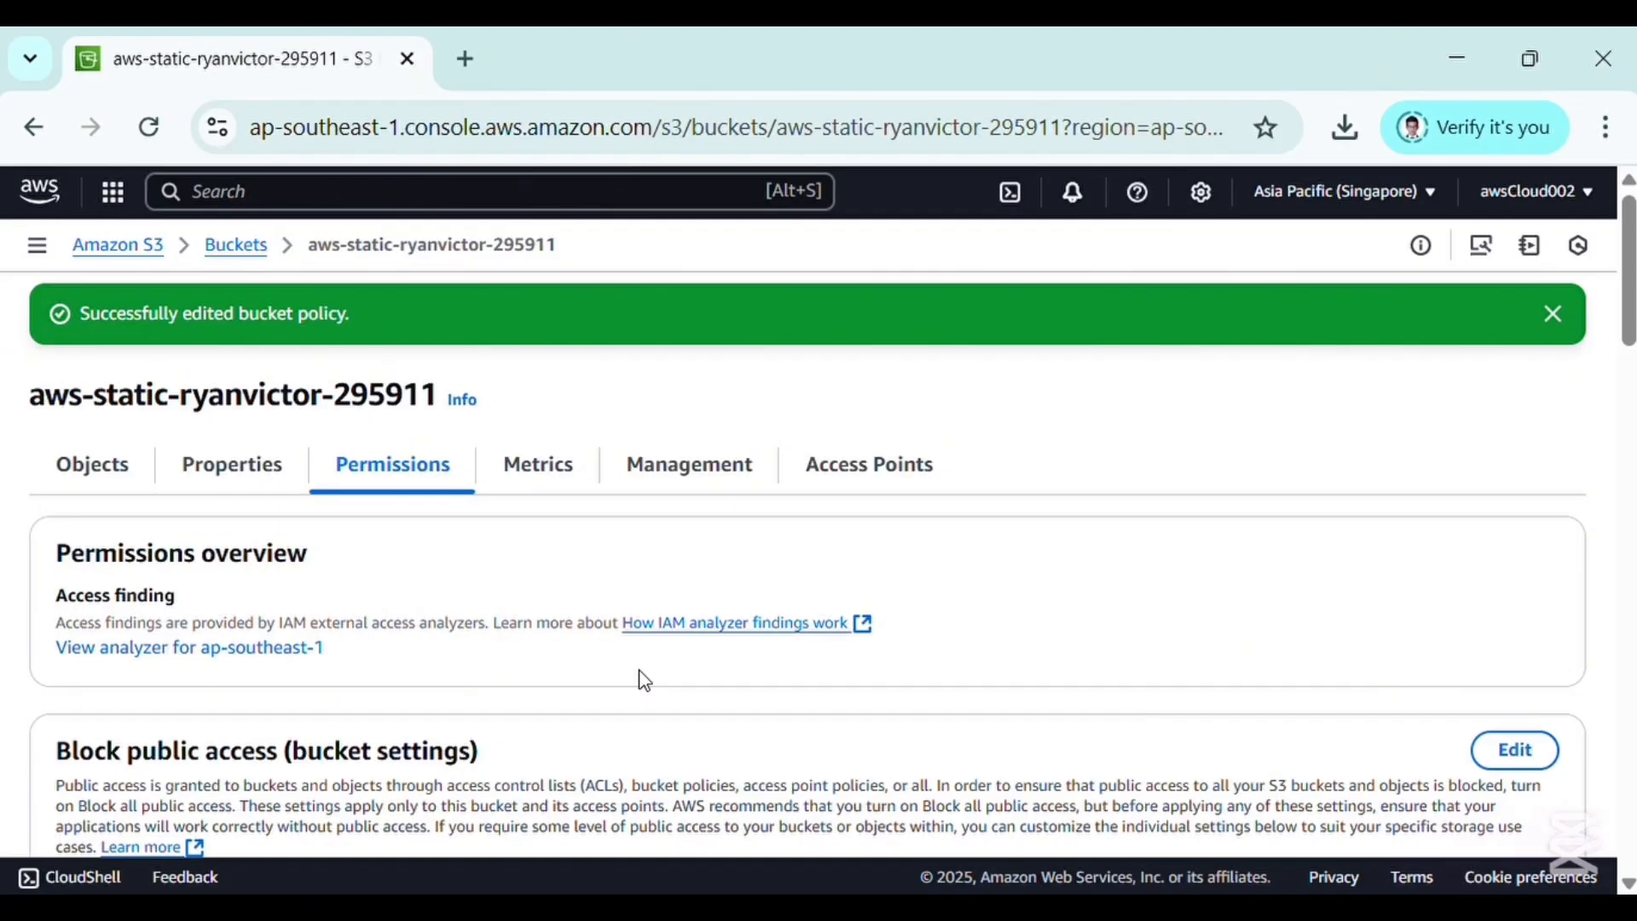
Open the index.html object from the bucket's objects and copy its Object URL
{"action": "scroll", "coordinate": [639, 671], "scroll_direction": "down", "scroll_amount": 1}
{"action": "scroll", "coordinate": [640, 671], "scroll_direction": "up", "scroll_amount": 1}
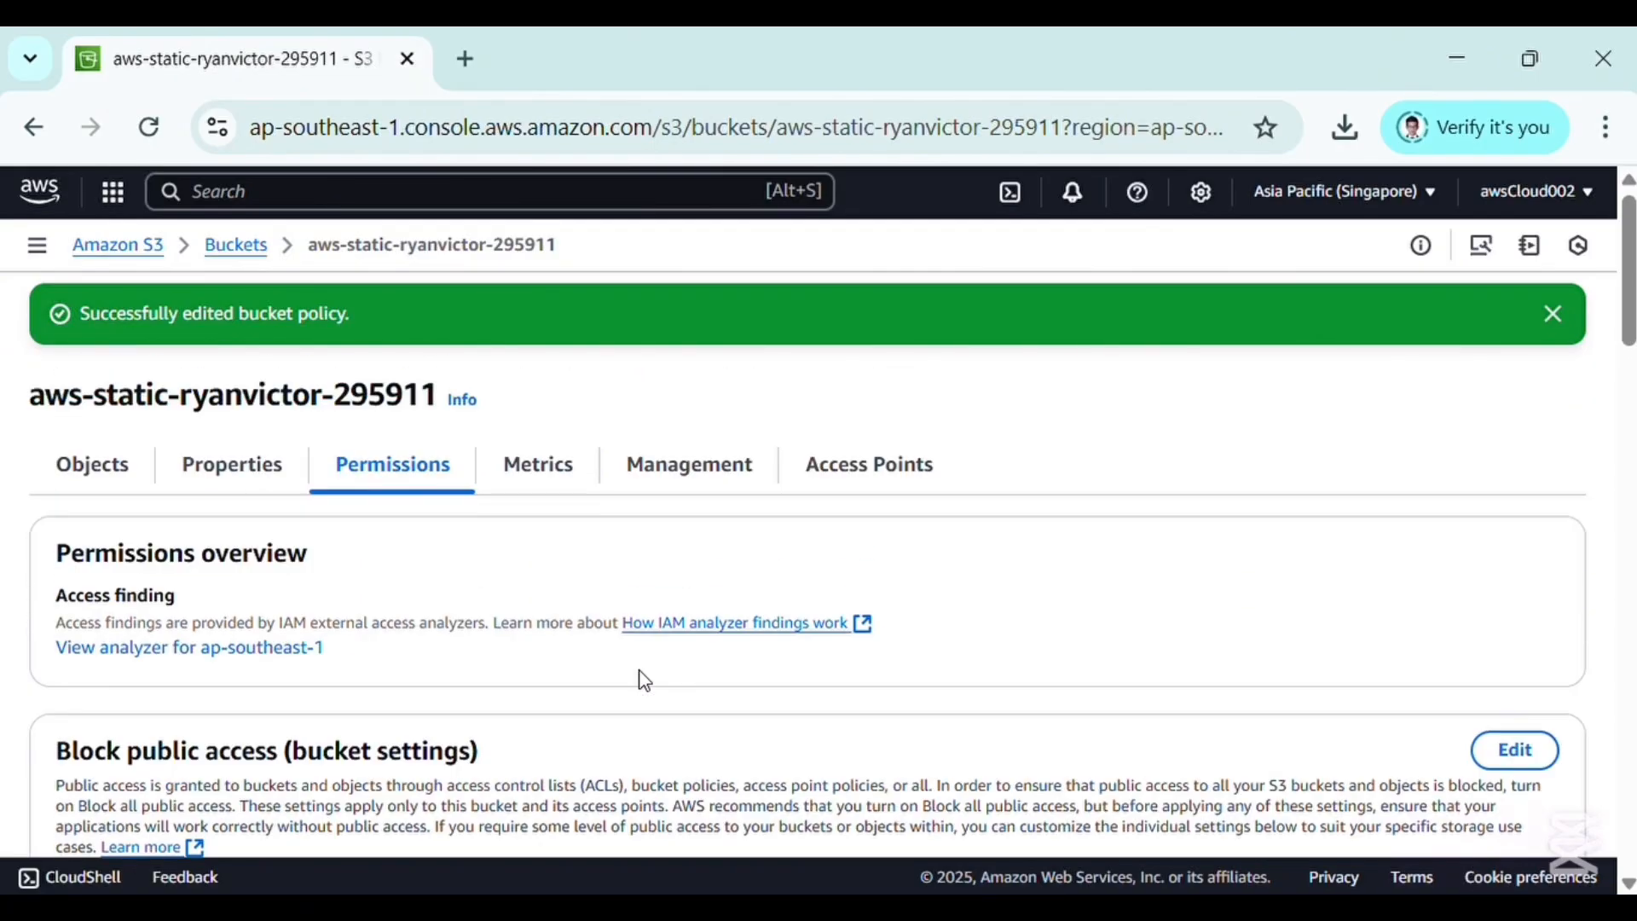
{"action": "left_click", "coordinate": [86, 487]}
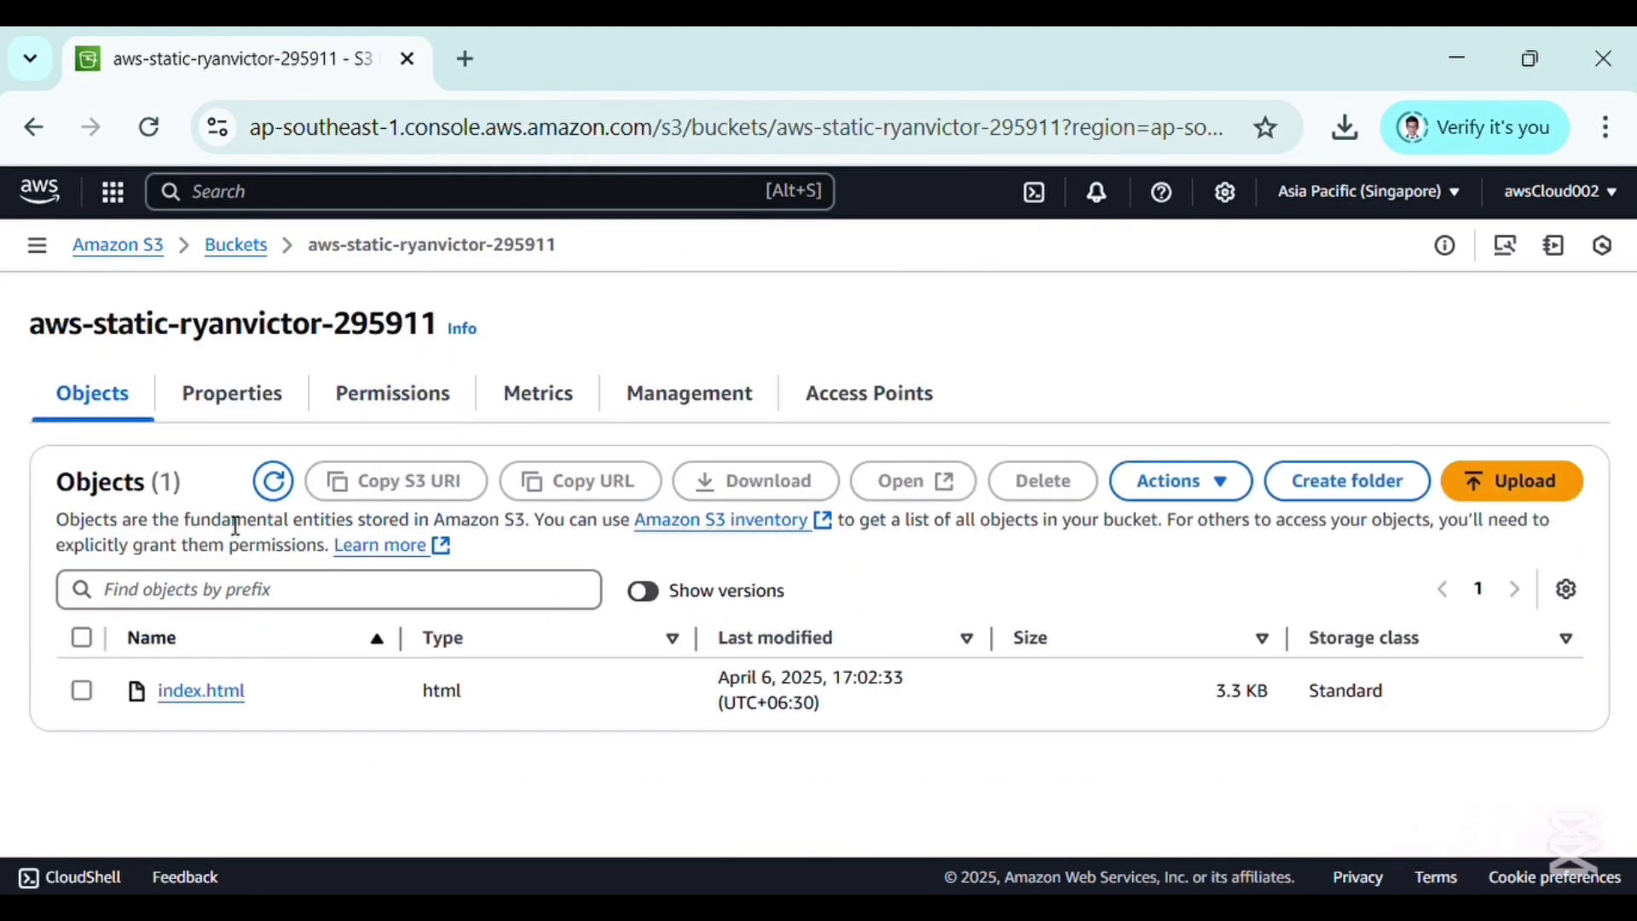
{"action": "left_click", "coordinate": [218, 695]}
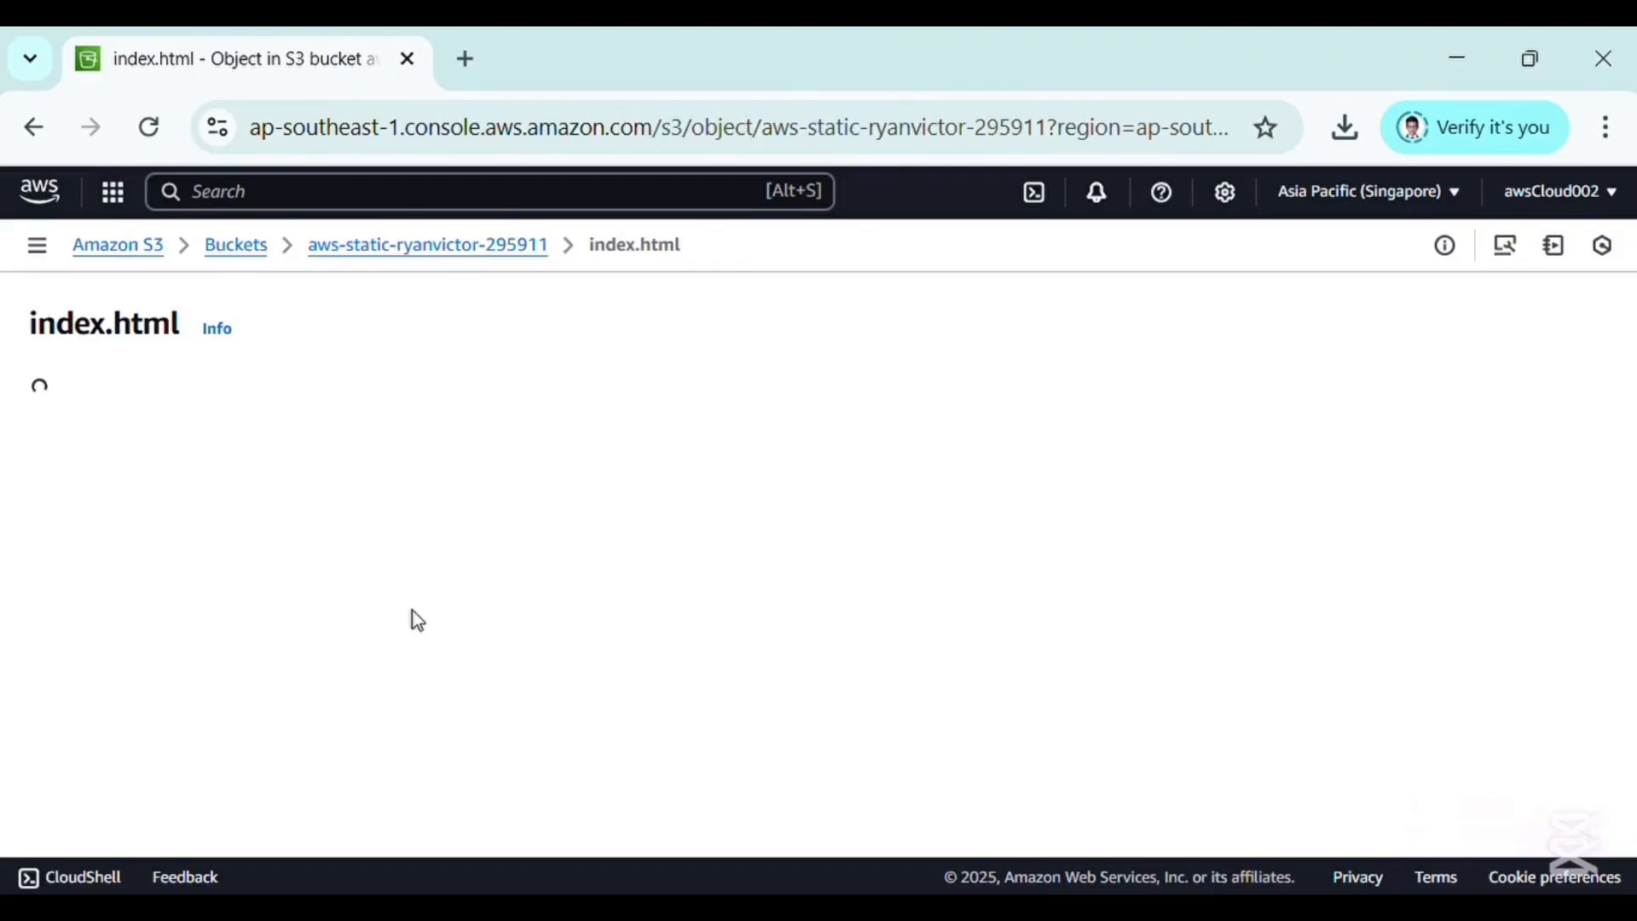
{"action": "scroll", "coordinate": [418, 621], "scroll_direction": "down", "scroll_amount": 2}
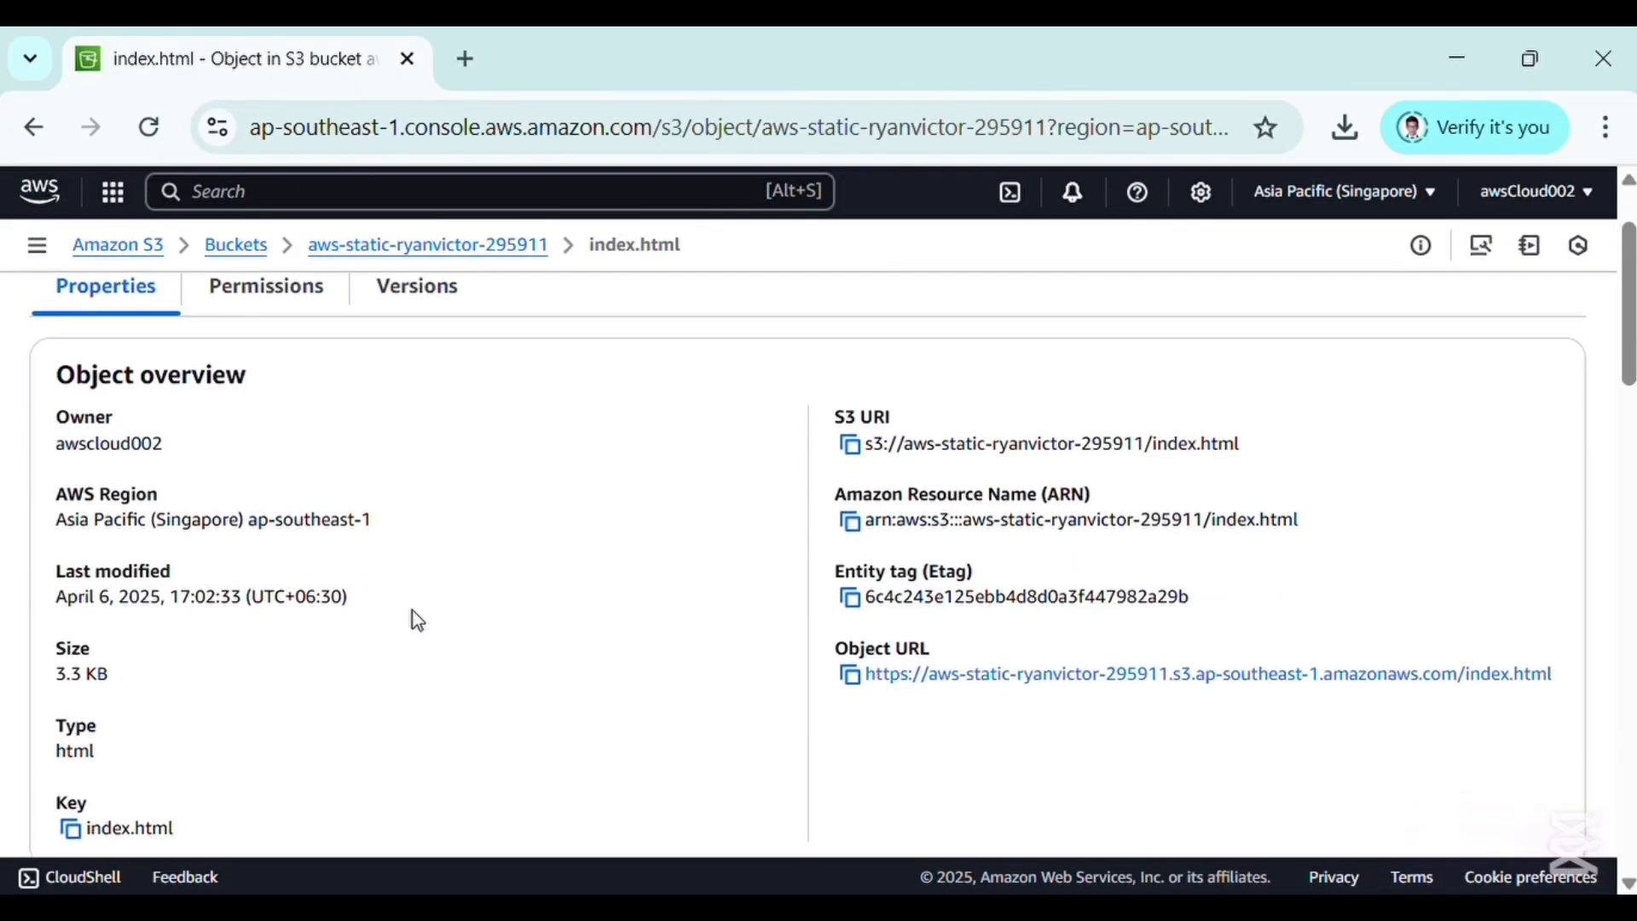
{"action": "left_click", "coordinate": [850, 677]}
Load the copied object URL in a new browser tab and check the hosted page's heading
{"action": "left_click", "coordinate": [460, 57]}
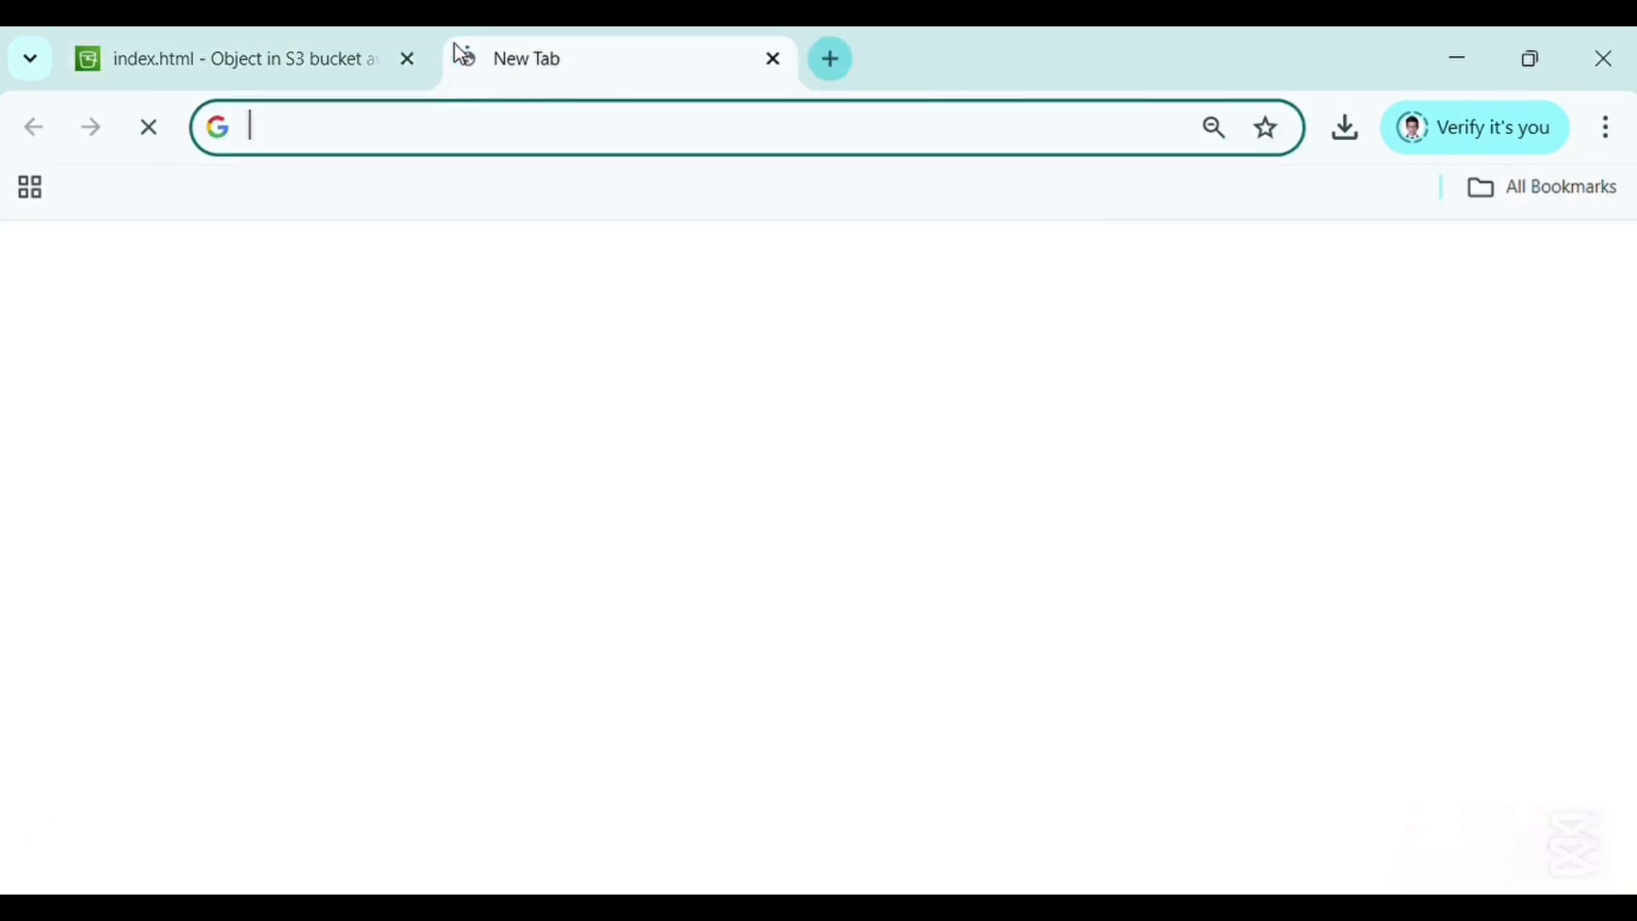
{"action": "left_click", "coordinate": [450, 128]}
{"action": "key", "text": "ctrl+v"}
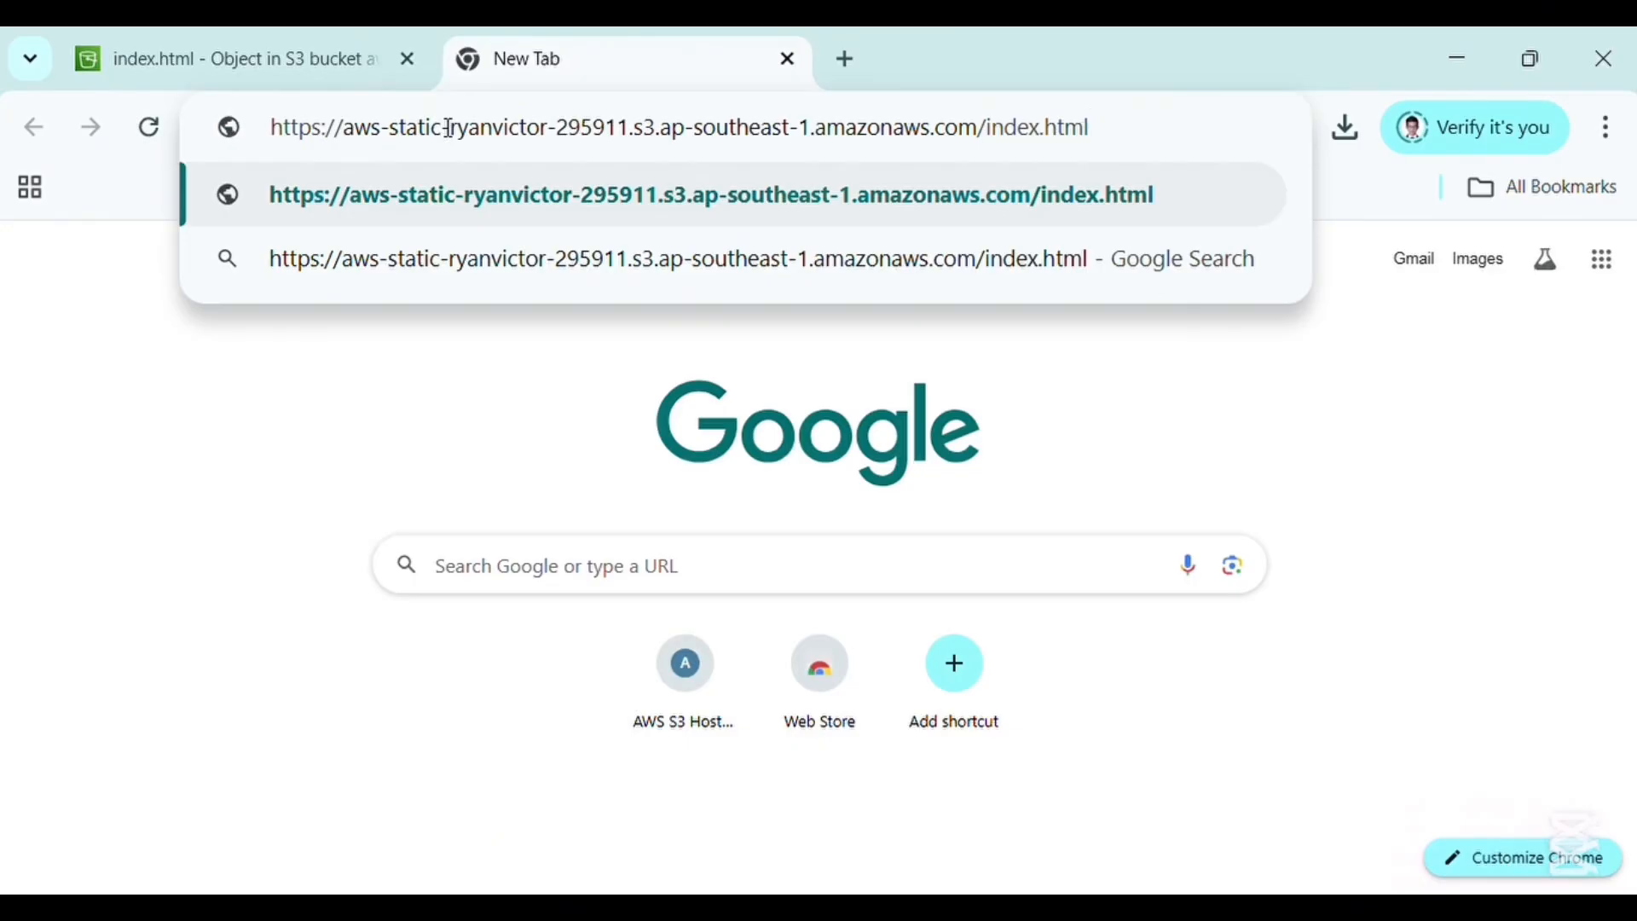
{"action": "key", "text": "Return"}
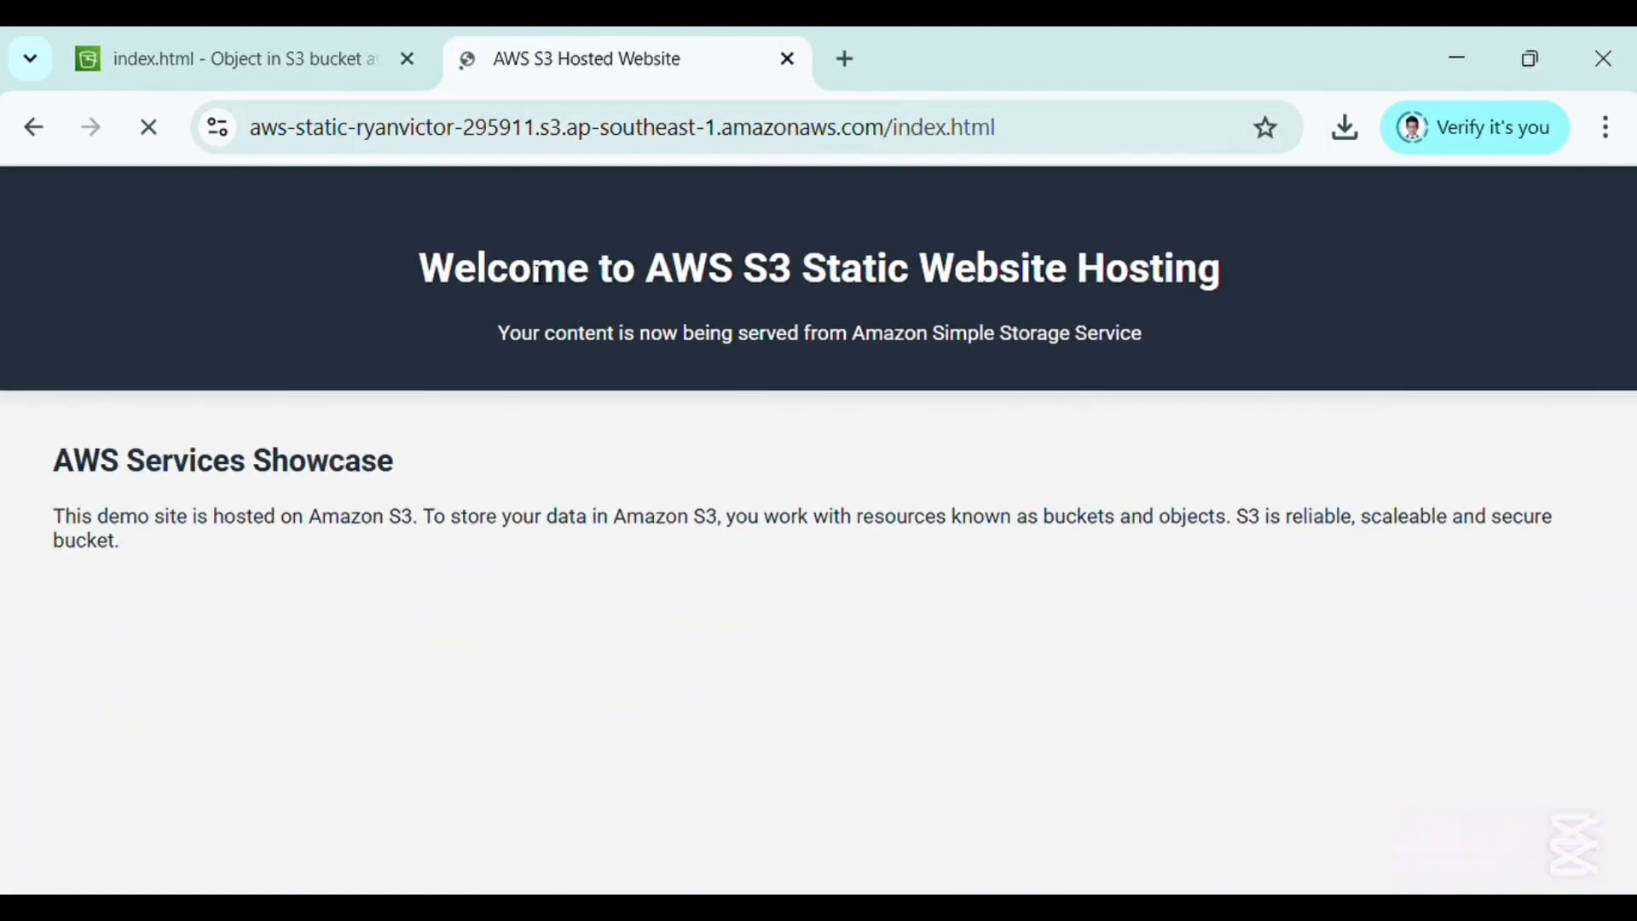
{"action": "left_click_drag", "start_coordinate": [422, 269], "coordinate": [1198, 264]}
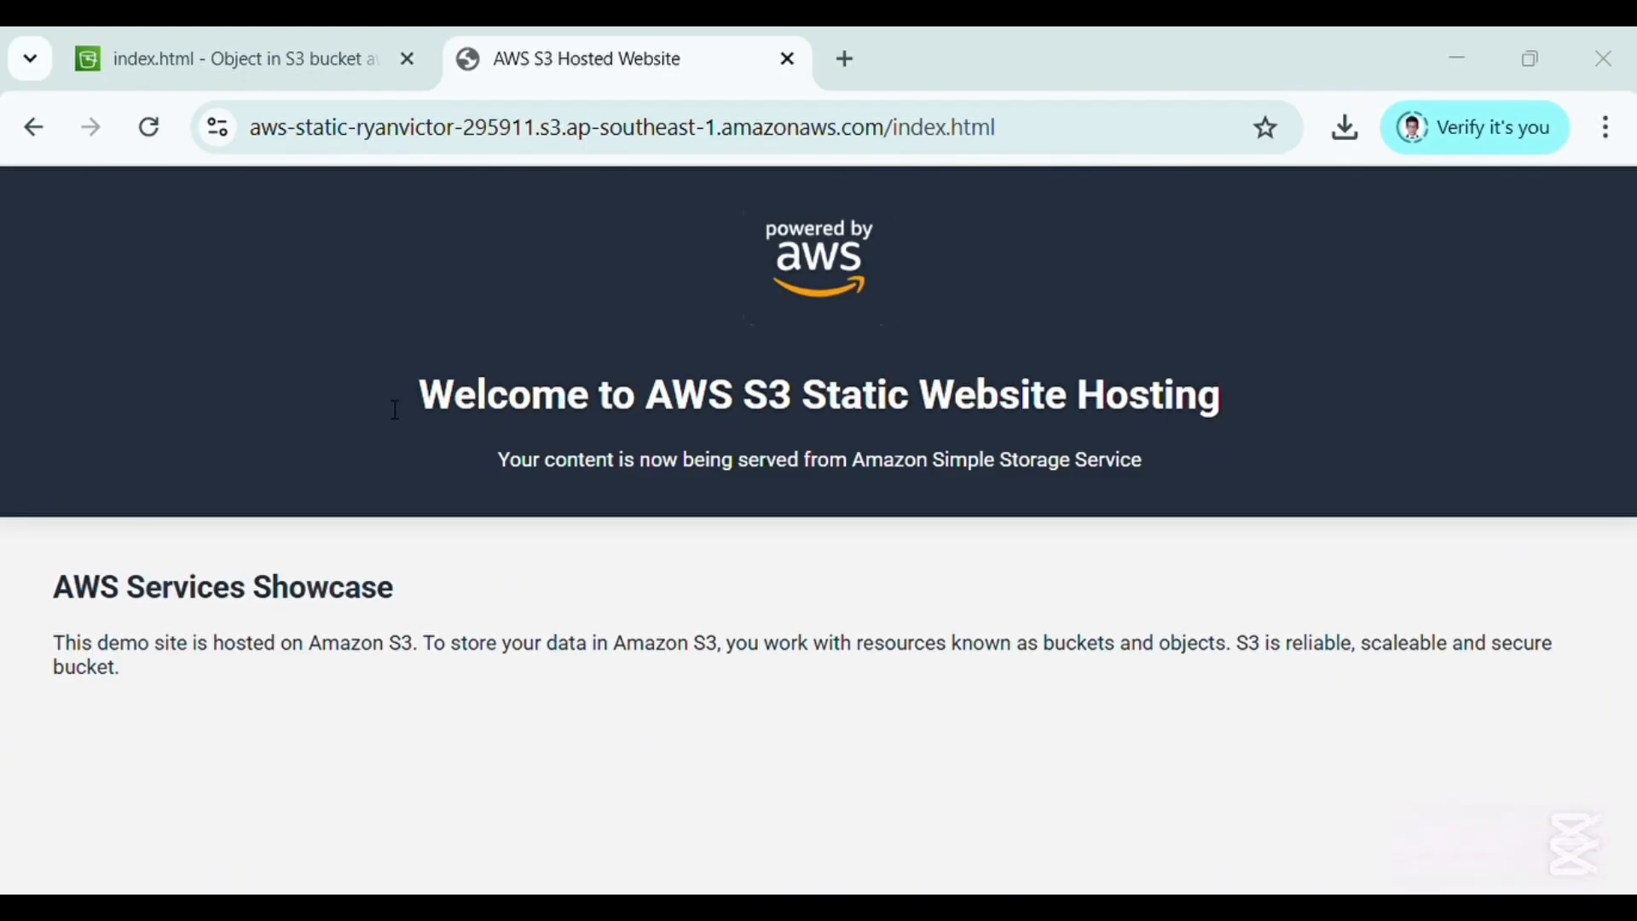
Return to the aws-static bucket's objects in the S3 console and upload index.html again
{"action": "left_click", "coordinate": [351, 43]}
{"action": "scroll", "coordinate": [453, 530], "scroll_direction": "up", "scroll_amount": 1}
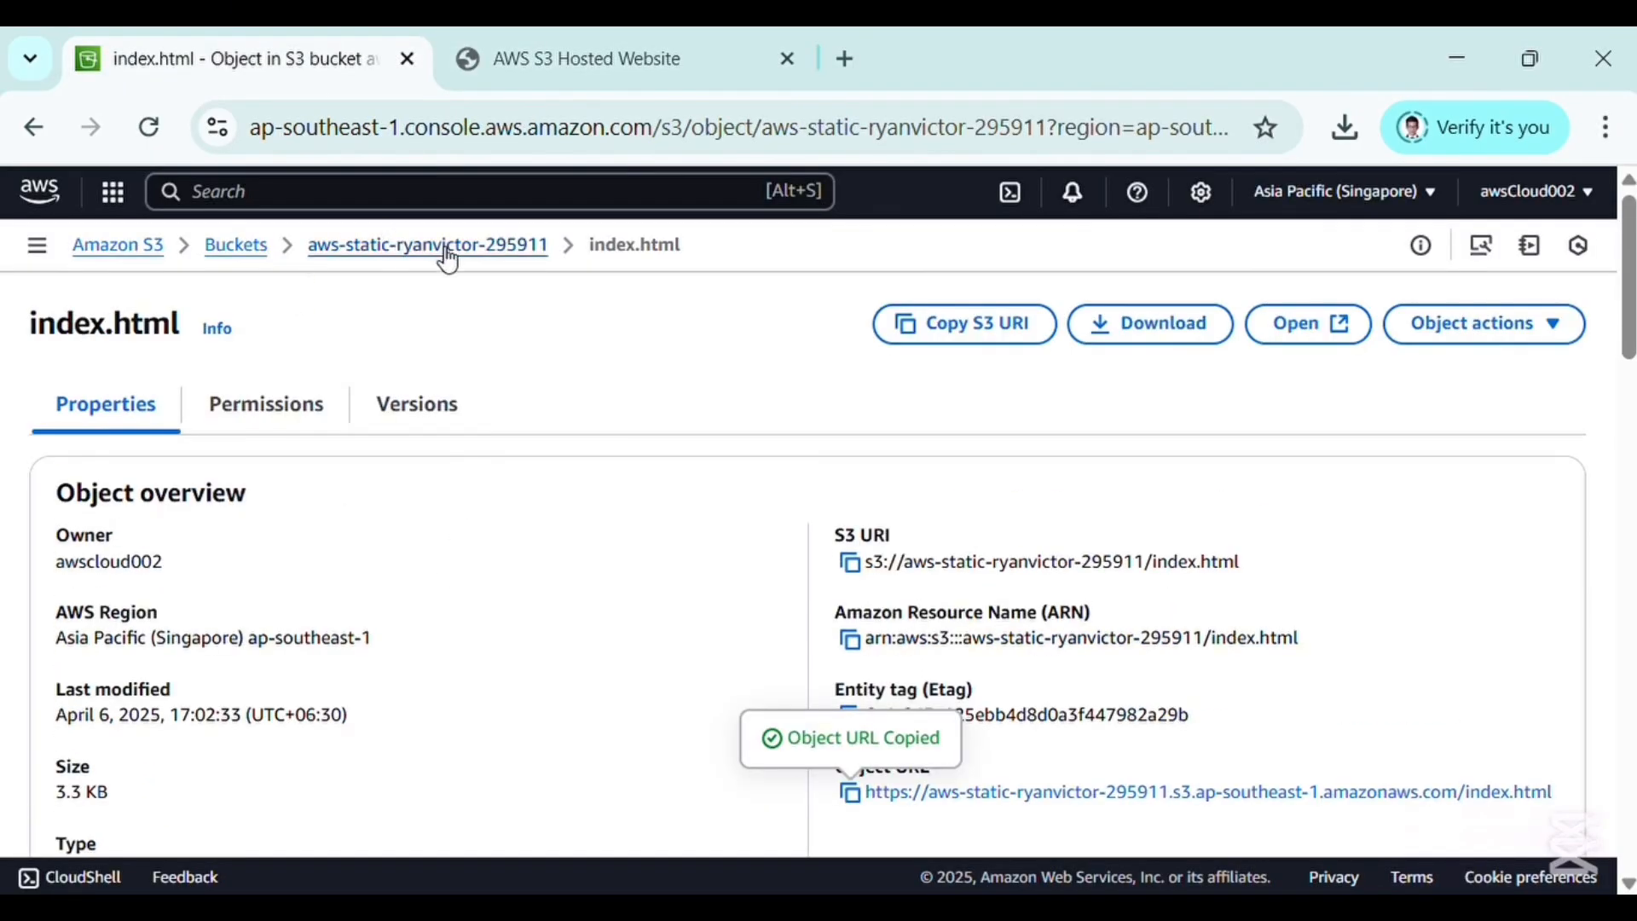
{"action": "left_click", "coordinate": [460, 256]}
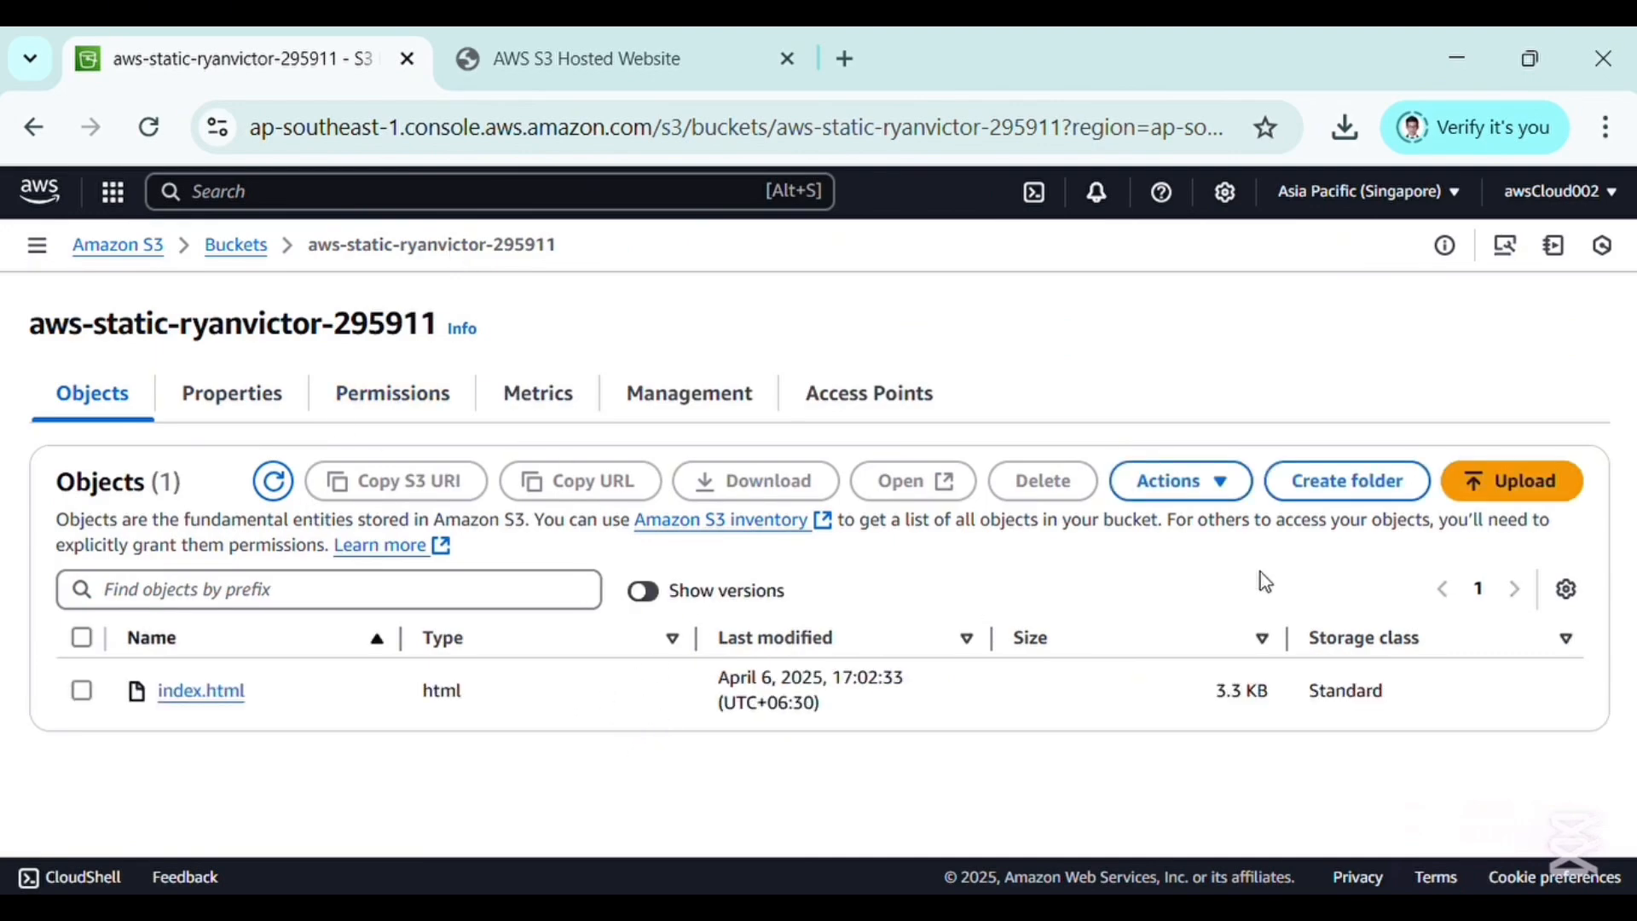
{"action": "left_click", "coordinate": [1517, 488]}
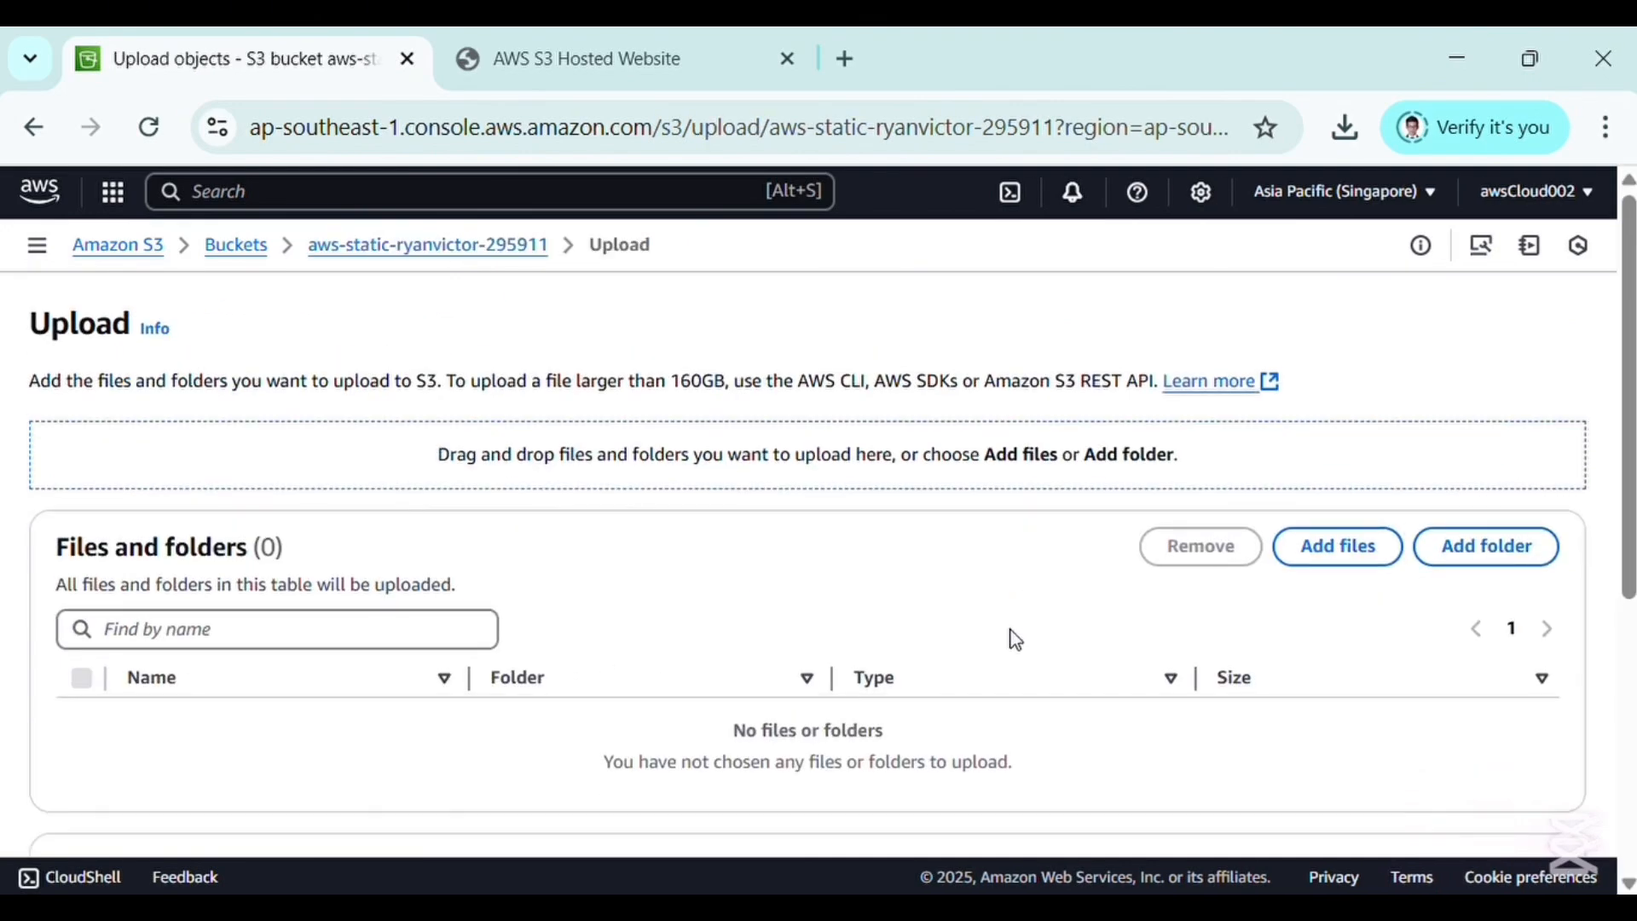
{"action": "left_click", "coordinate": [1375, 556]}
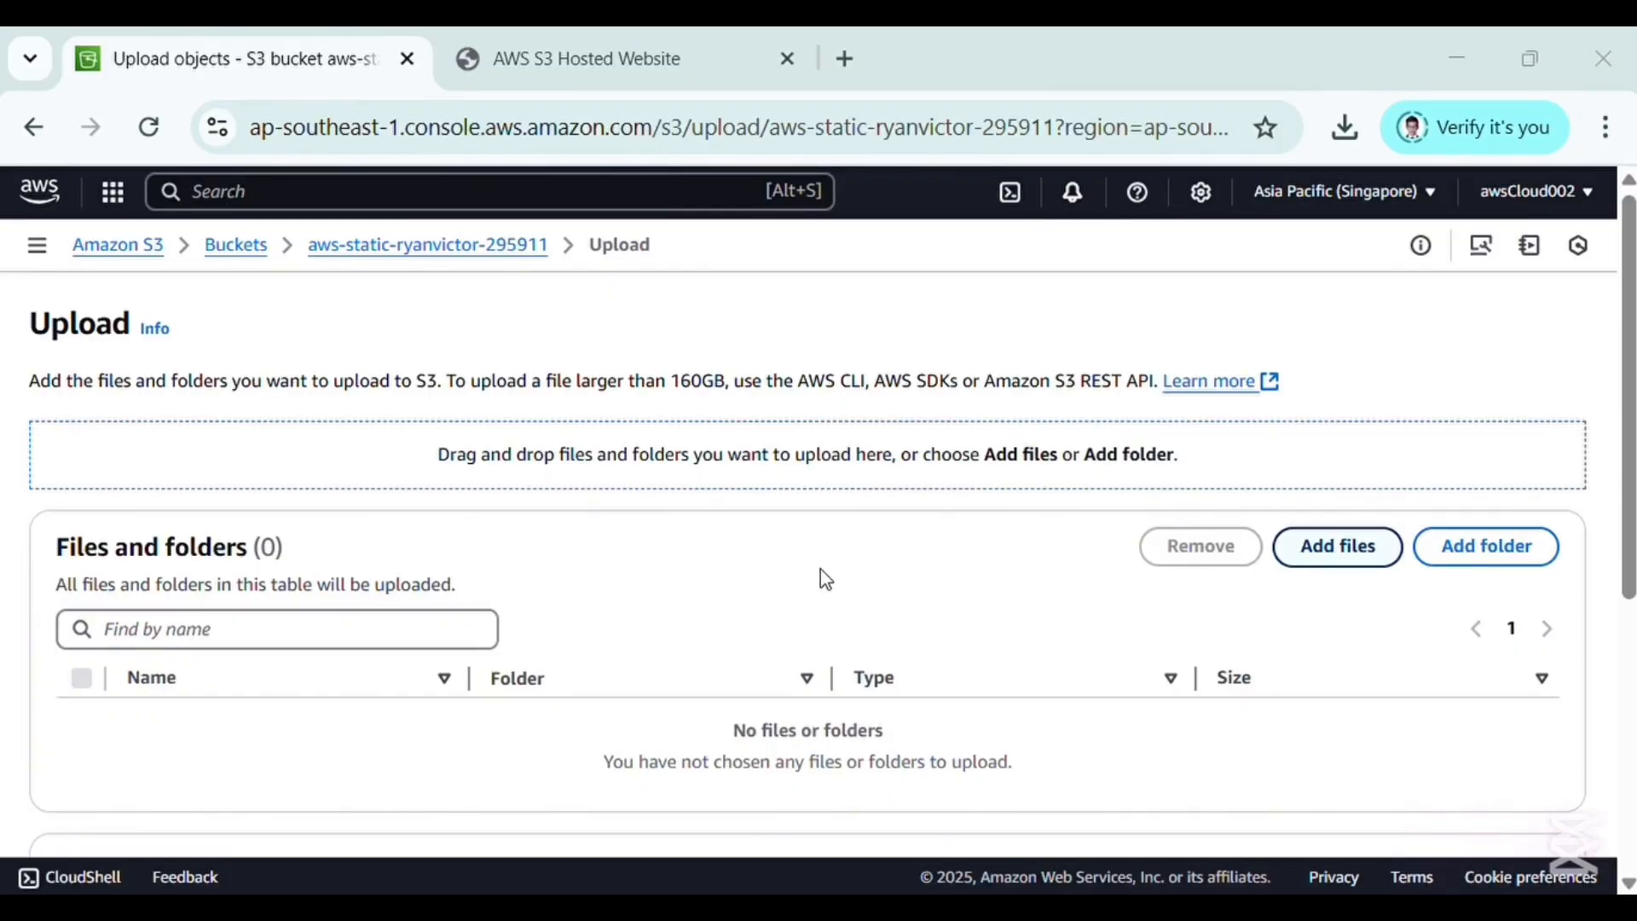
{"action": "scroll", "coordinate": [940, 601], "scroll_direction": "down", "scroll_amount": 3}
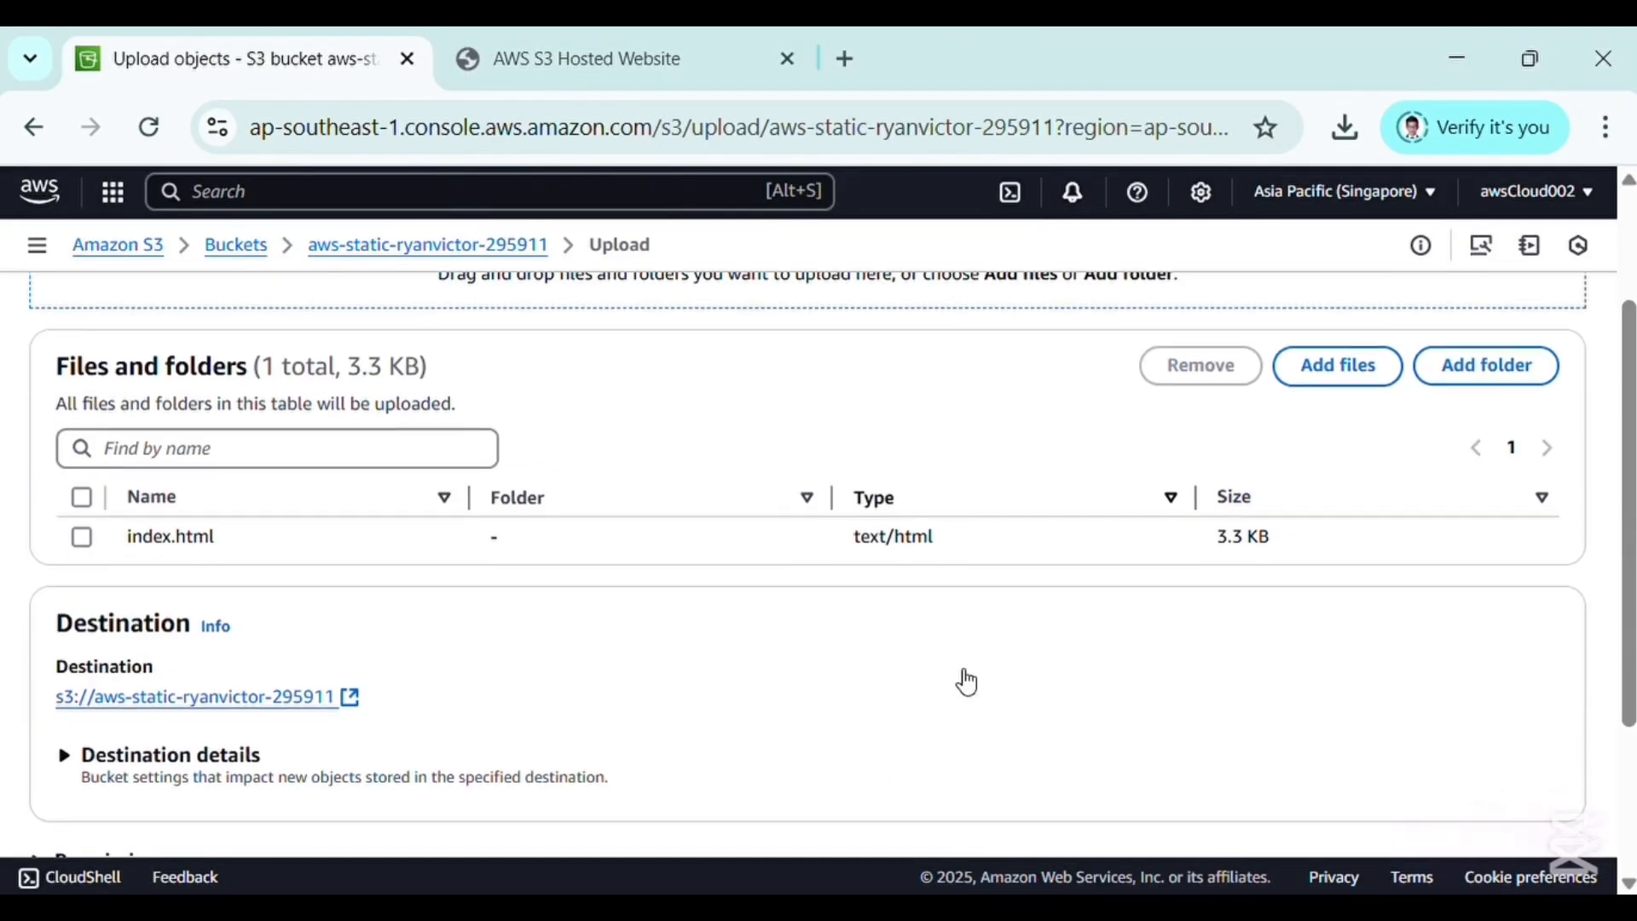
{"action": "scroll", "coordinate": [898, 725], "scroll_direction": "down", "scroll_amount": 3}
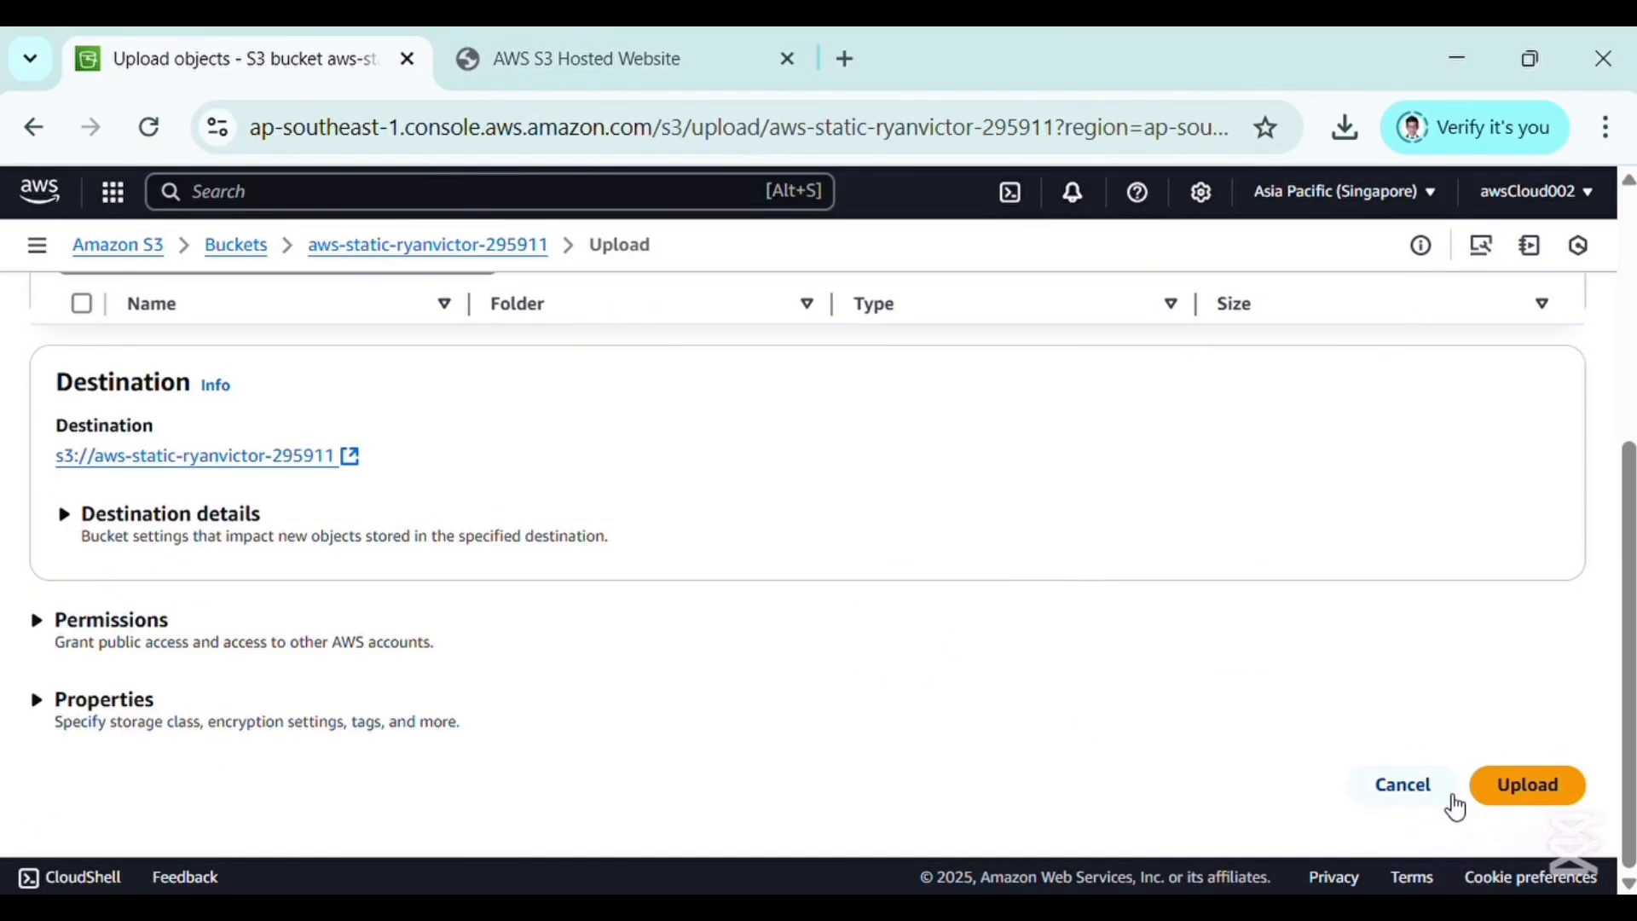
{"action": "left_click", "coordinate": [1527, 786]}
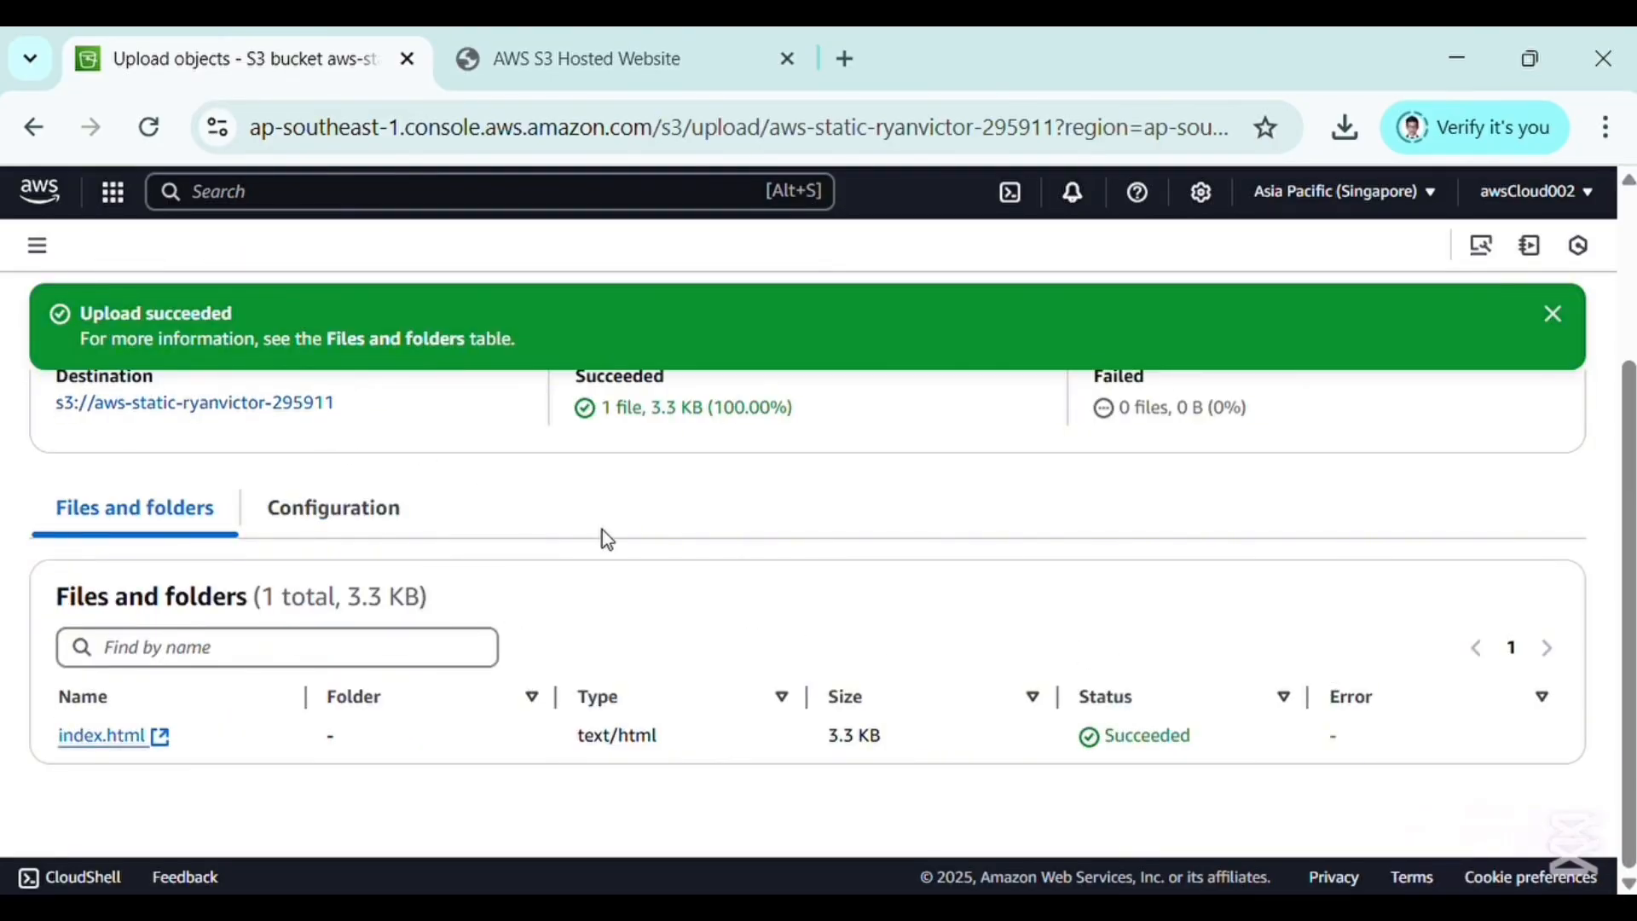
Reload the hosted website page and check the end of the AWS Services Showcase paragraph for the updated text
{"action": "left_click", "coordinate": [536, 34]}
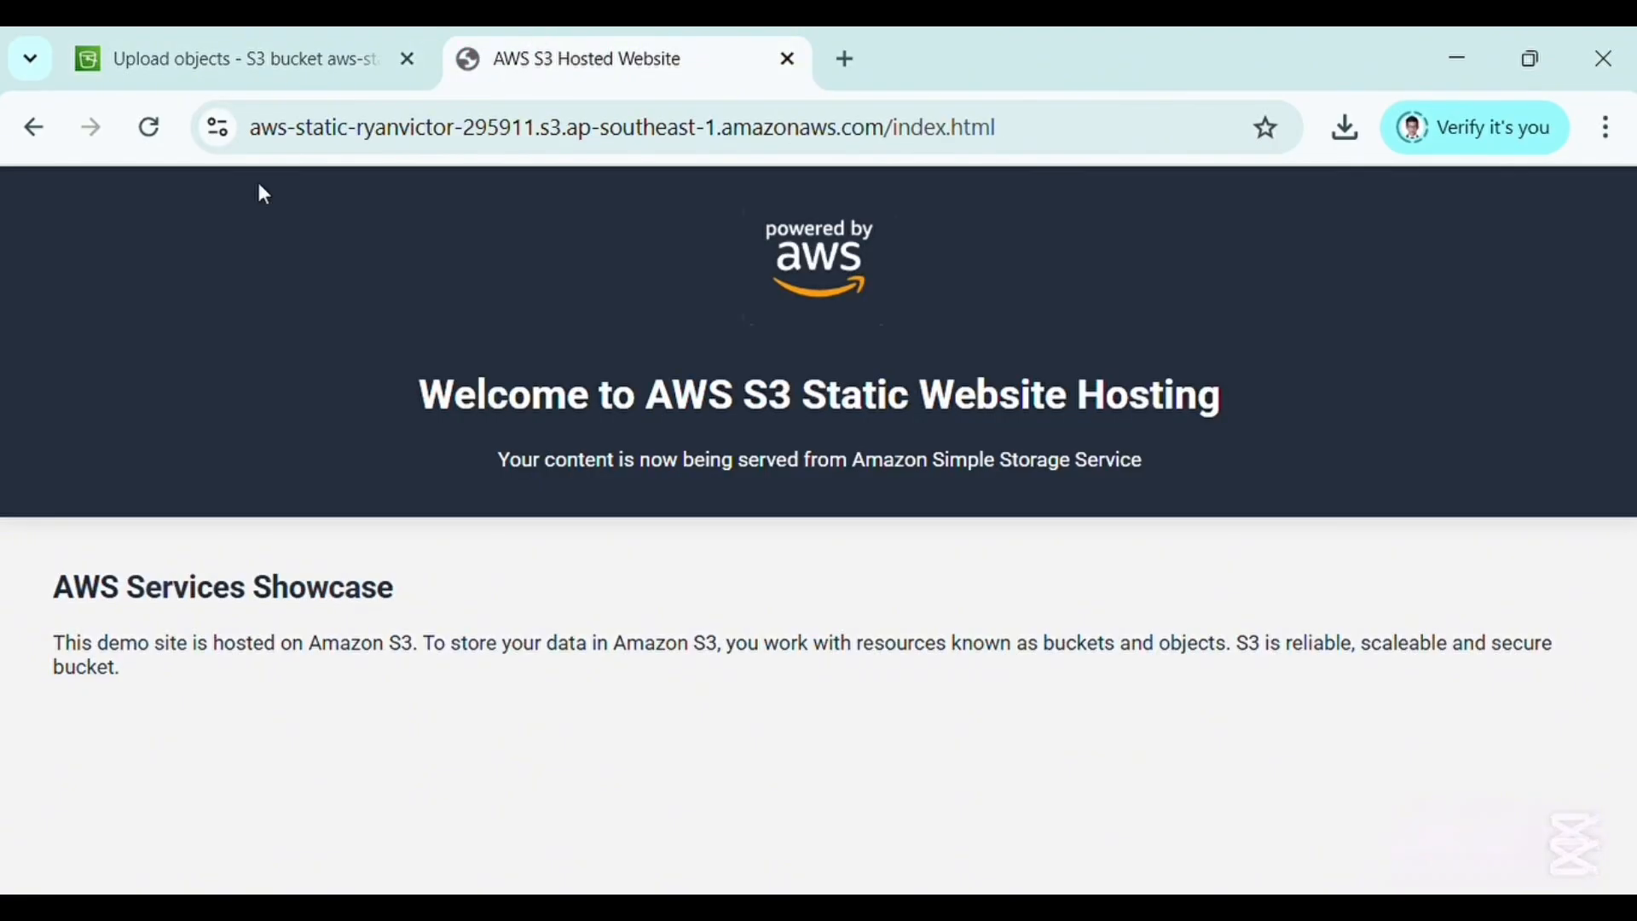
{"action": "left_click", "coordinate": [162, 132]}
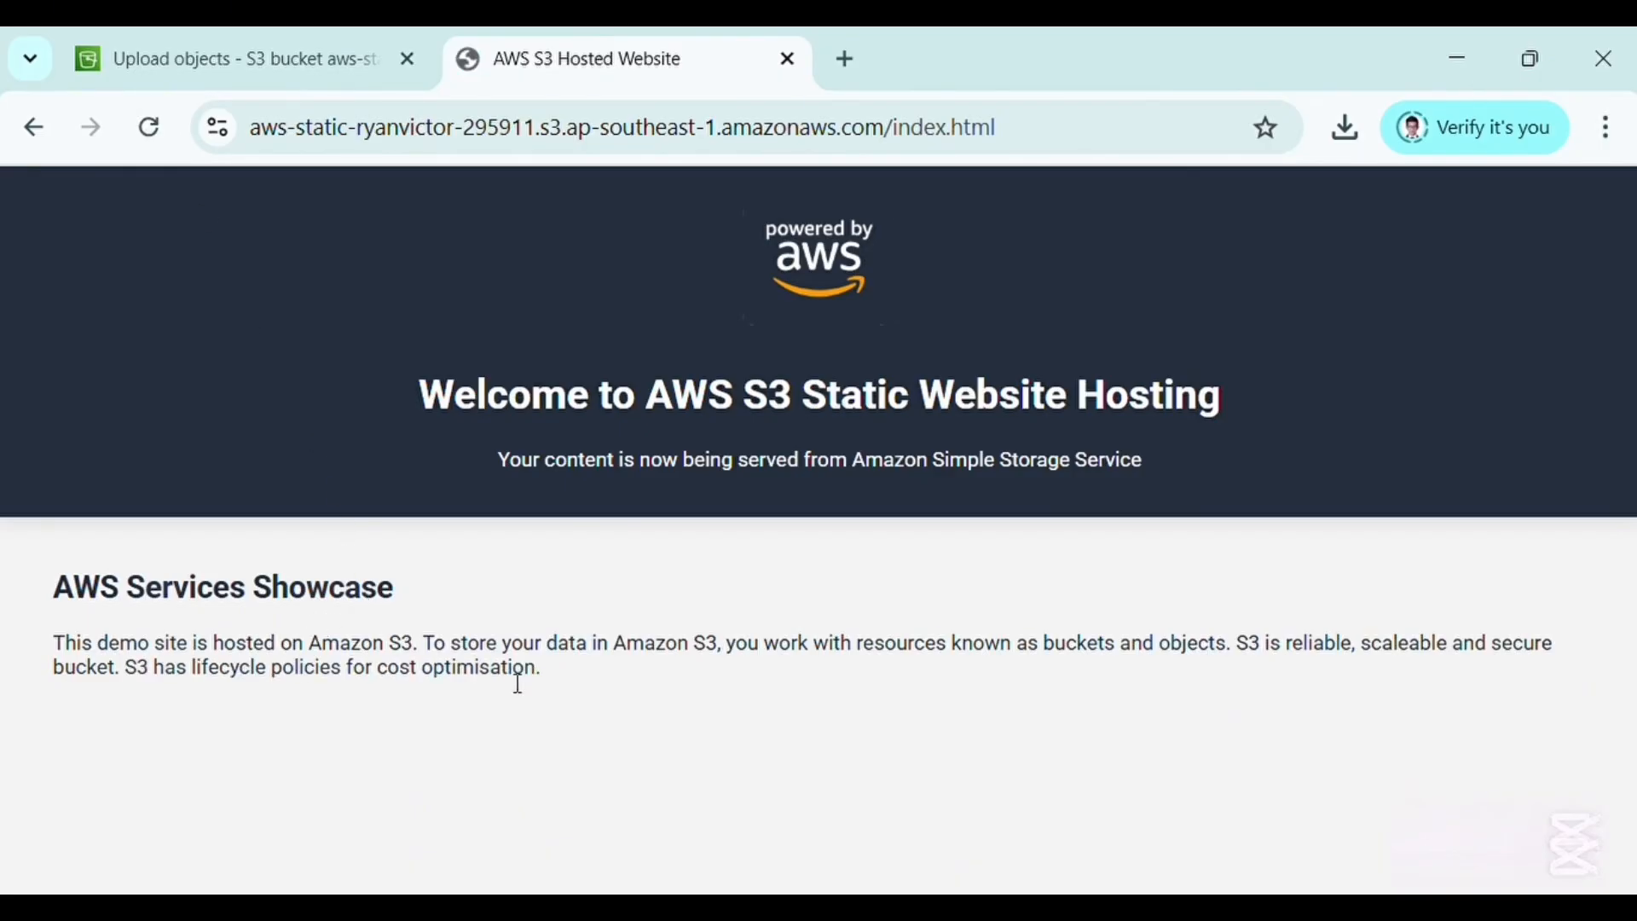
{"action": "left_click_drag", "start_coordinate": [547, 683], "coordinate": [124, 691]}
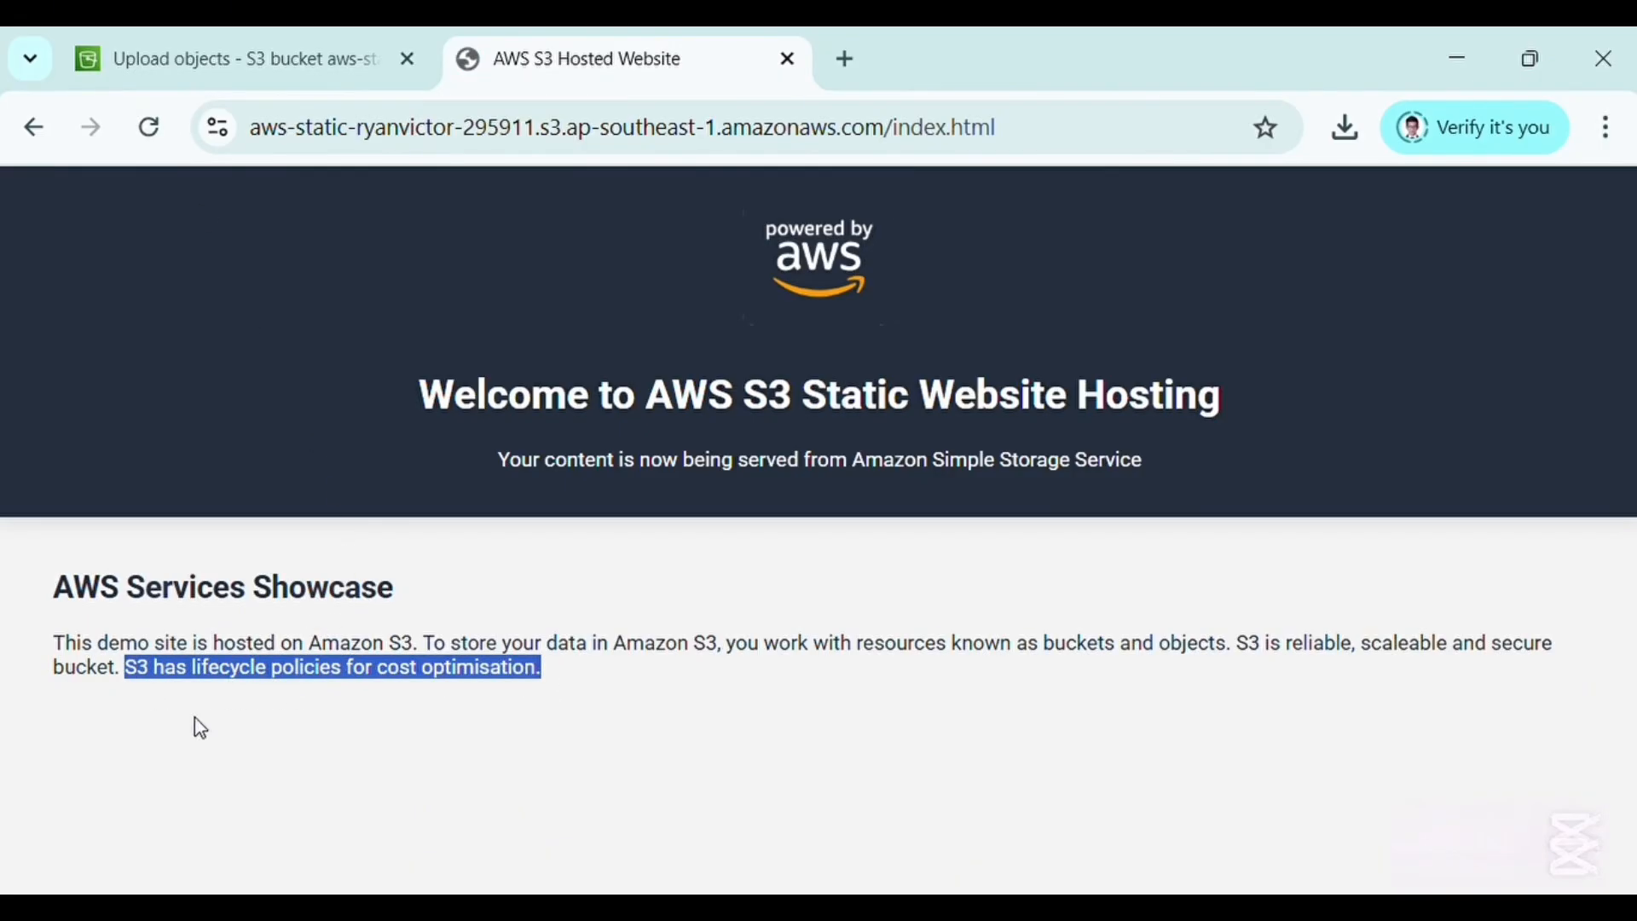
Return to the S3 console, dismiss the upload notification and close the upload summary to get back to the bucket's objects
{"action": "left_click", "coordinate": [175, 45]}
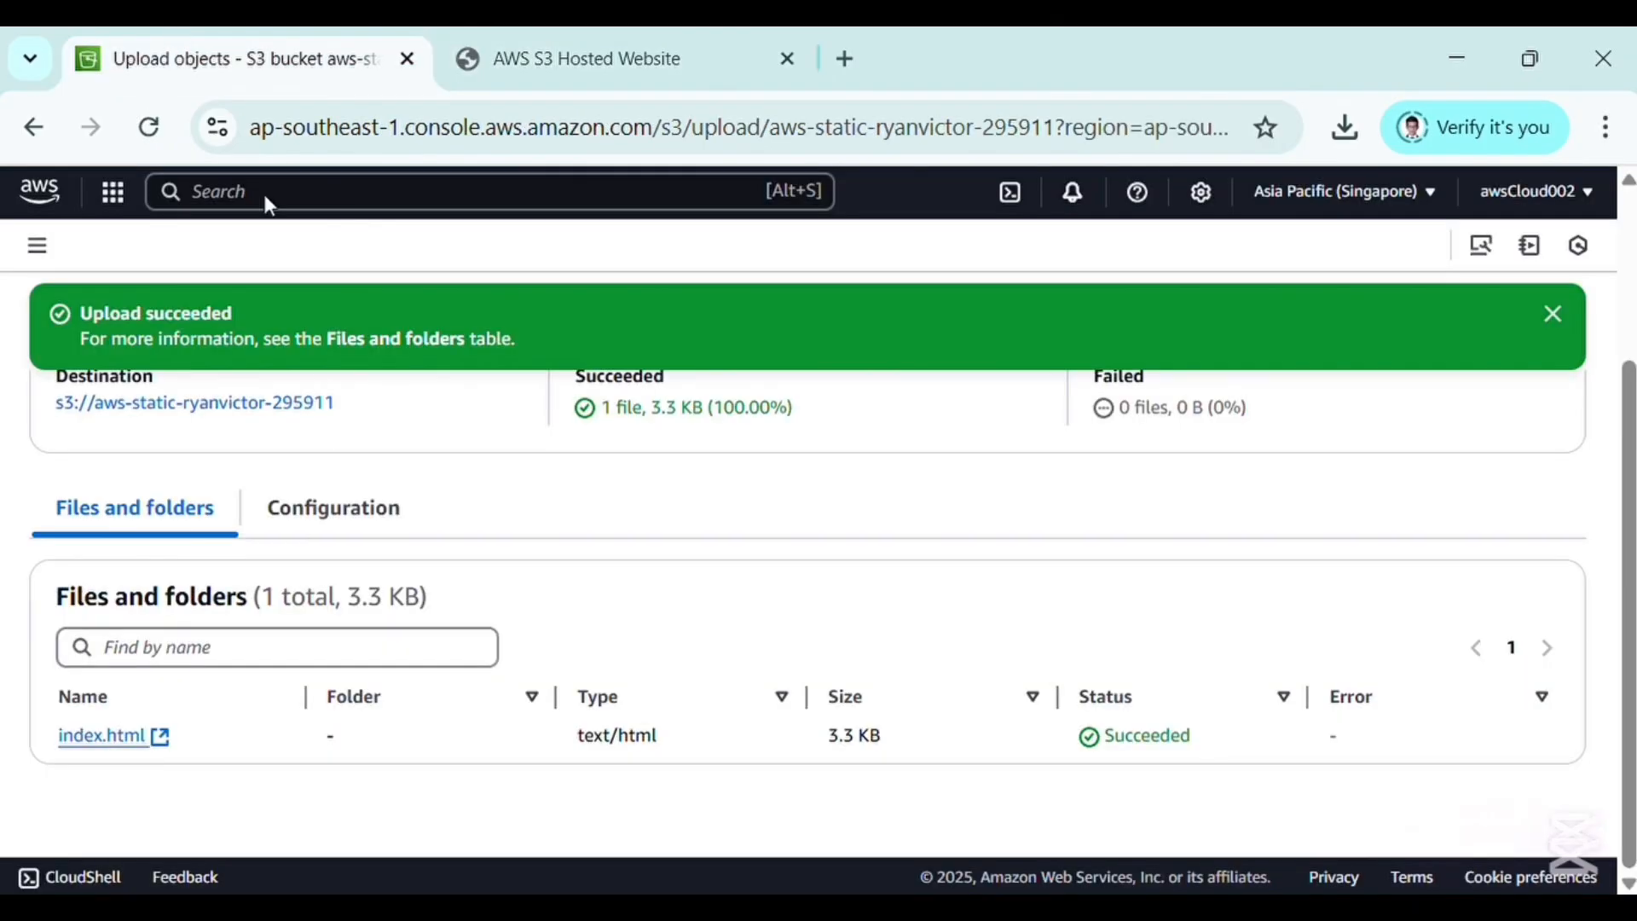
{"action": "left_click", "coordinate": [1554, 314]}
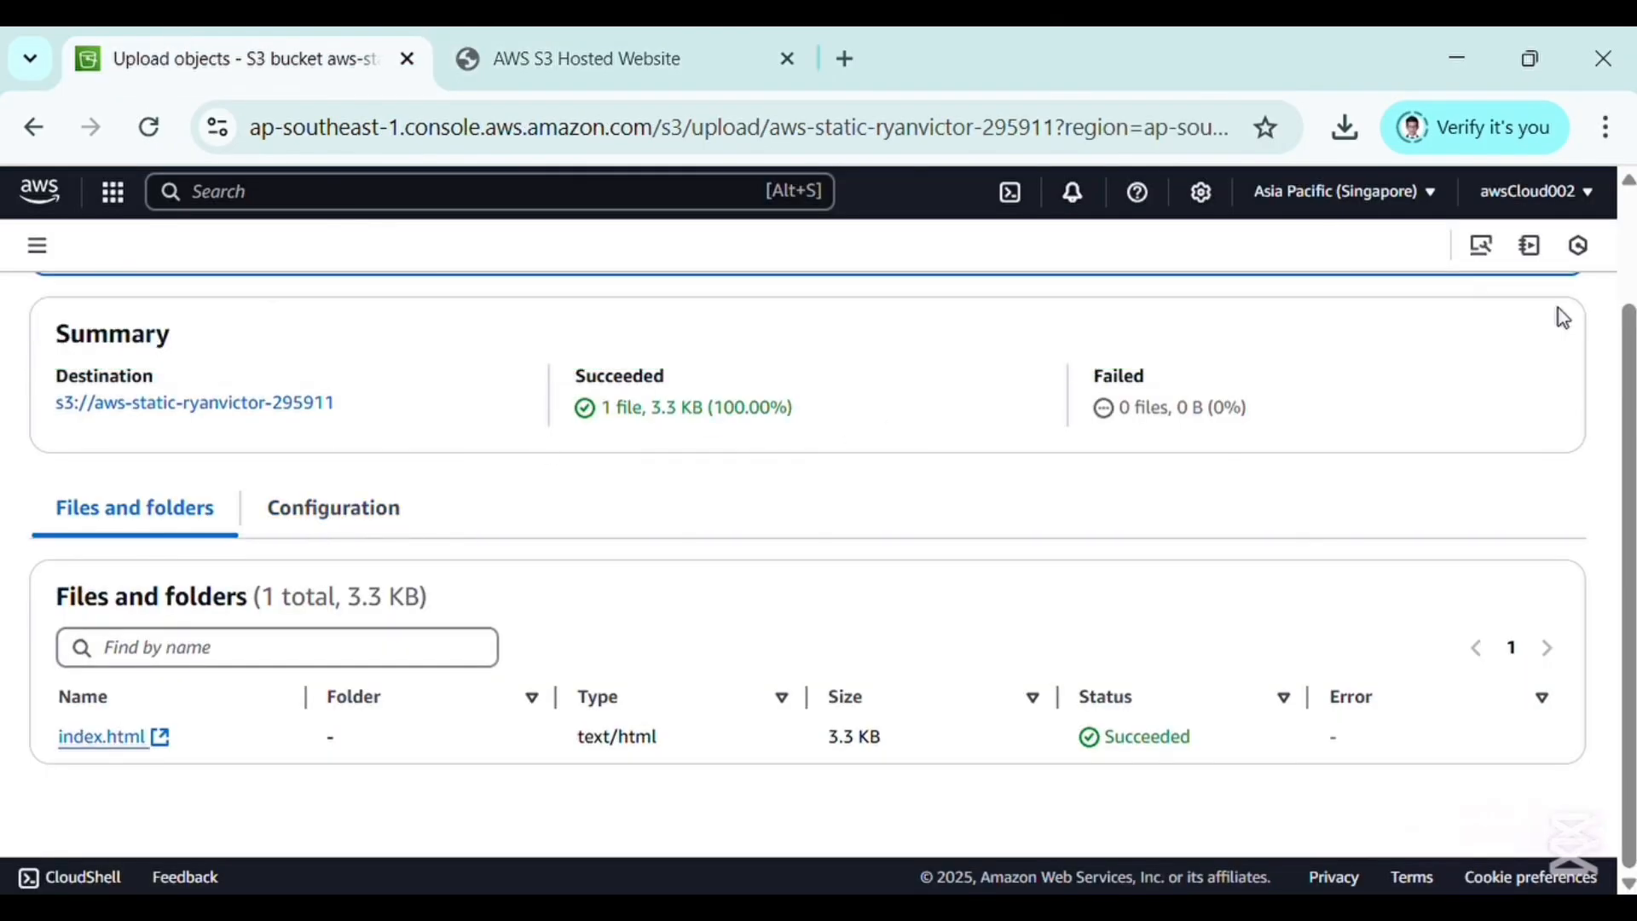
{"action": "scroll", "coordinate": [969, 522], "scroll_direction": "up", "scroll_amount": 2}
{"action": "left_click", "coordinate": [1527, 308]}
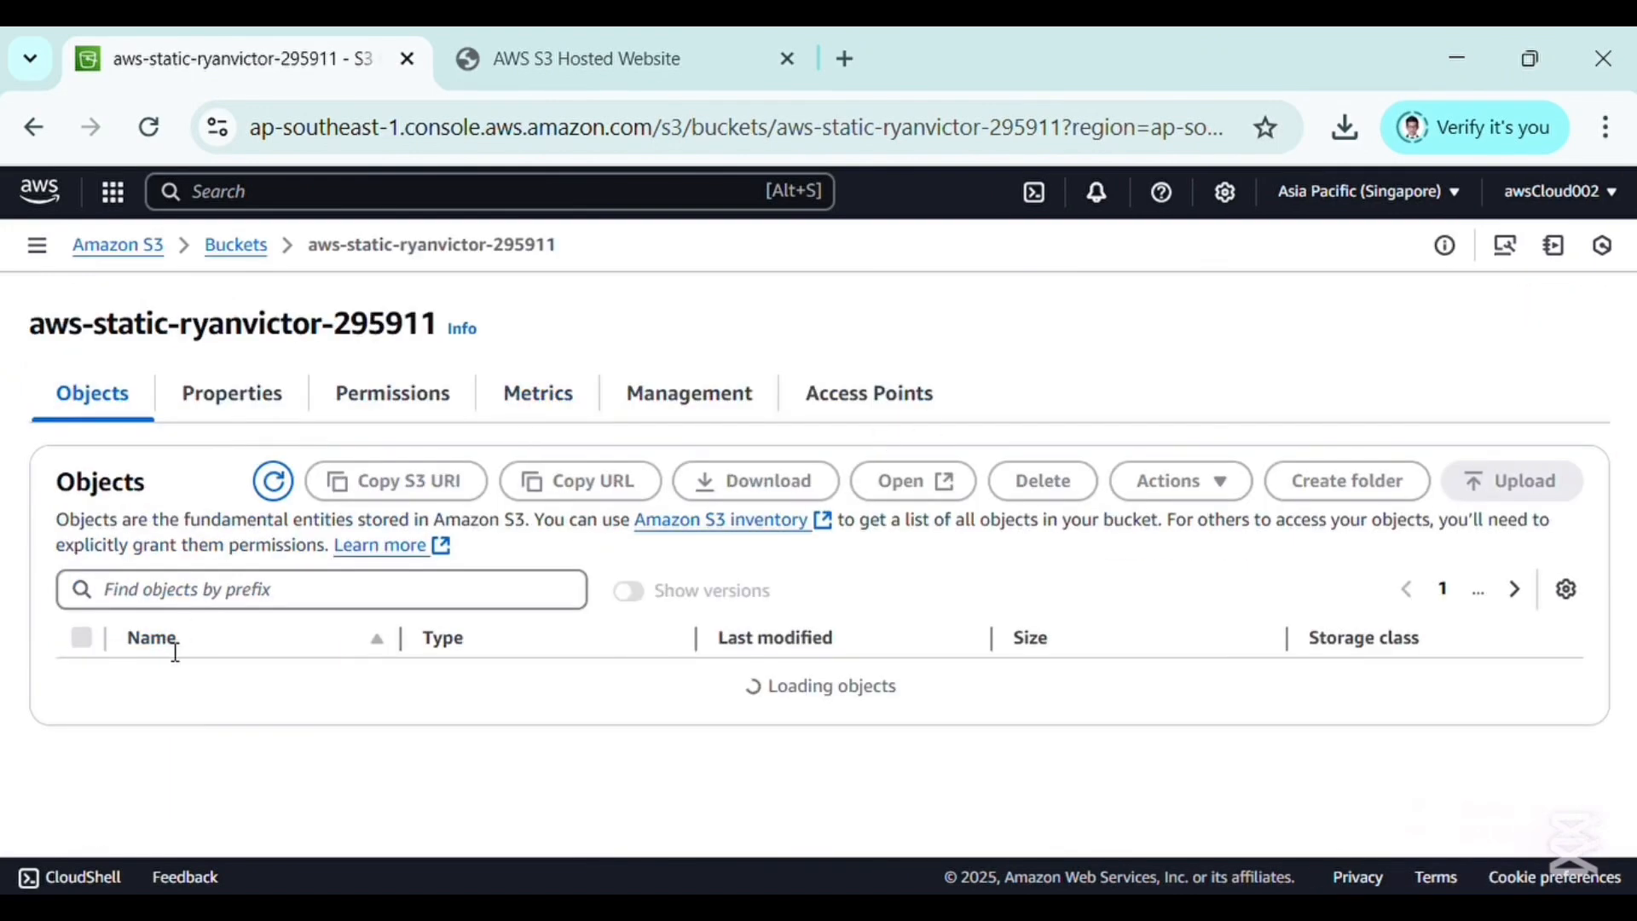
Open index.html's version list and compare its current version with the hosted website page
{"action": "left_click", "coordinate": [198, 706]}
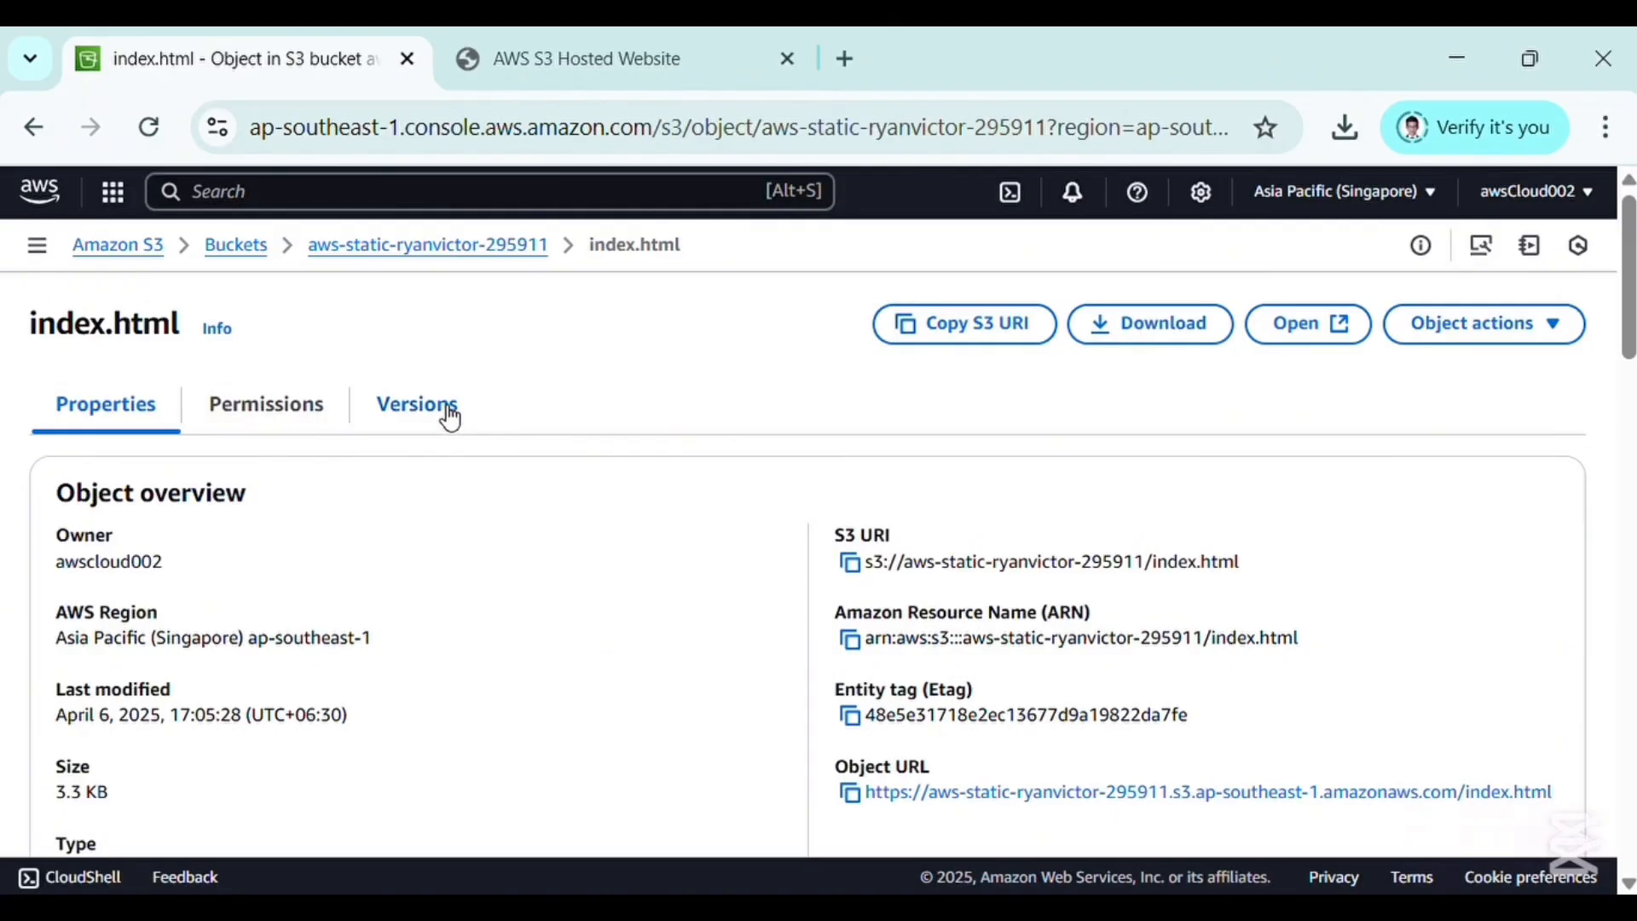
{"action": "left_click", "coordinate": [451, 418]}
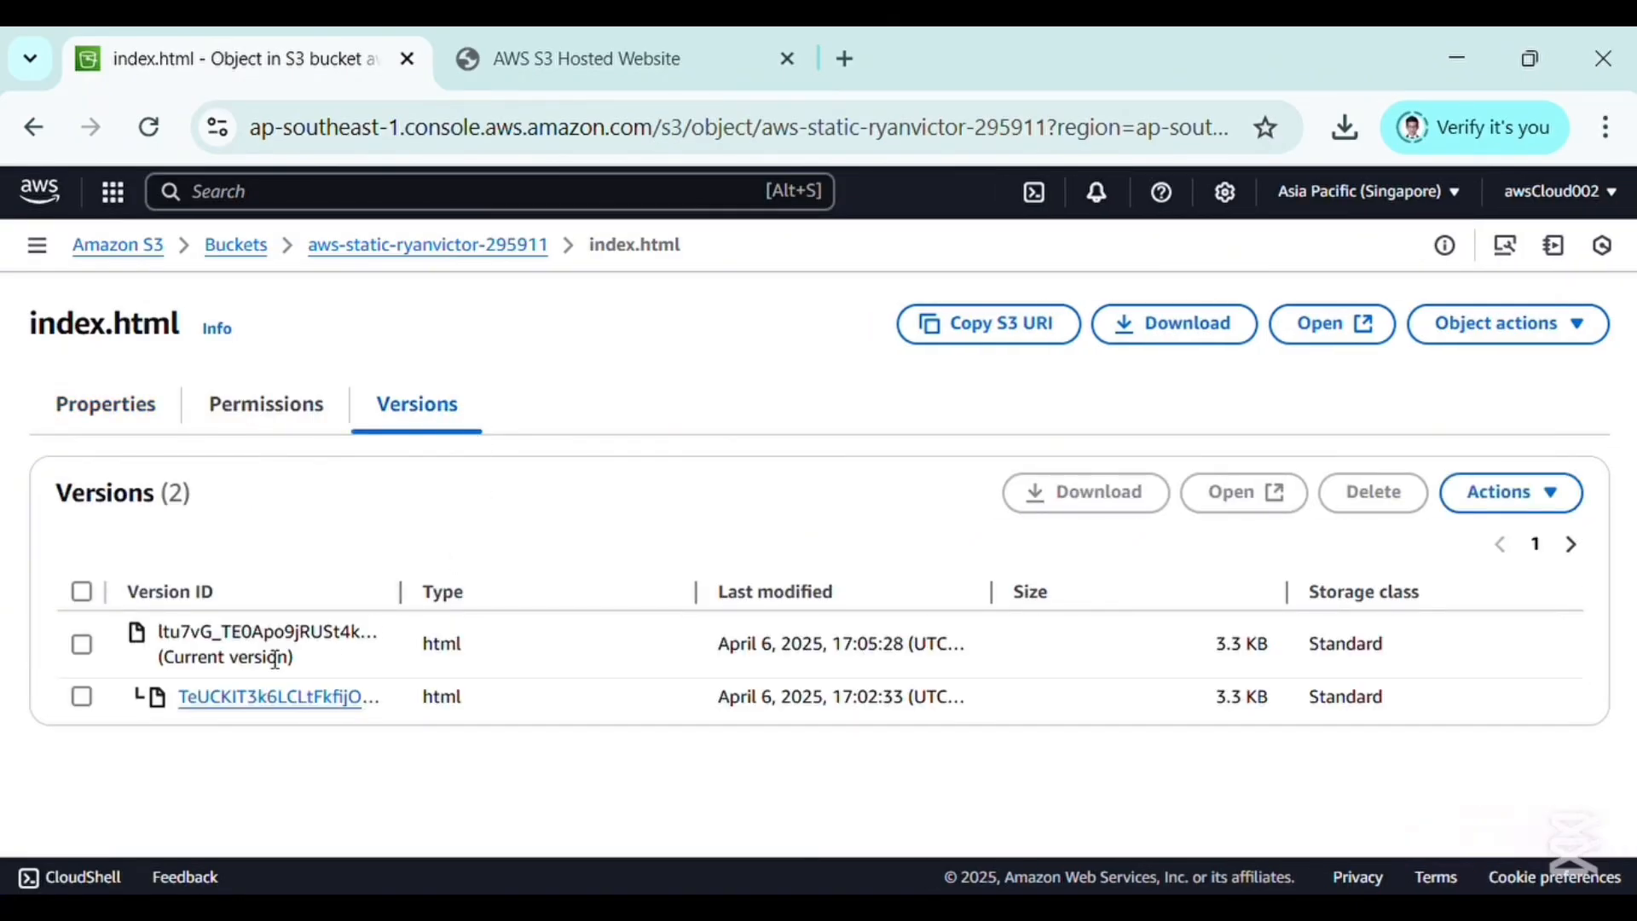
{"action": "left_click_drag", "start_coordinate": [304, 678], "coordinate": [146, 667]}
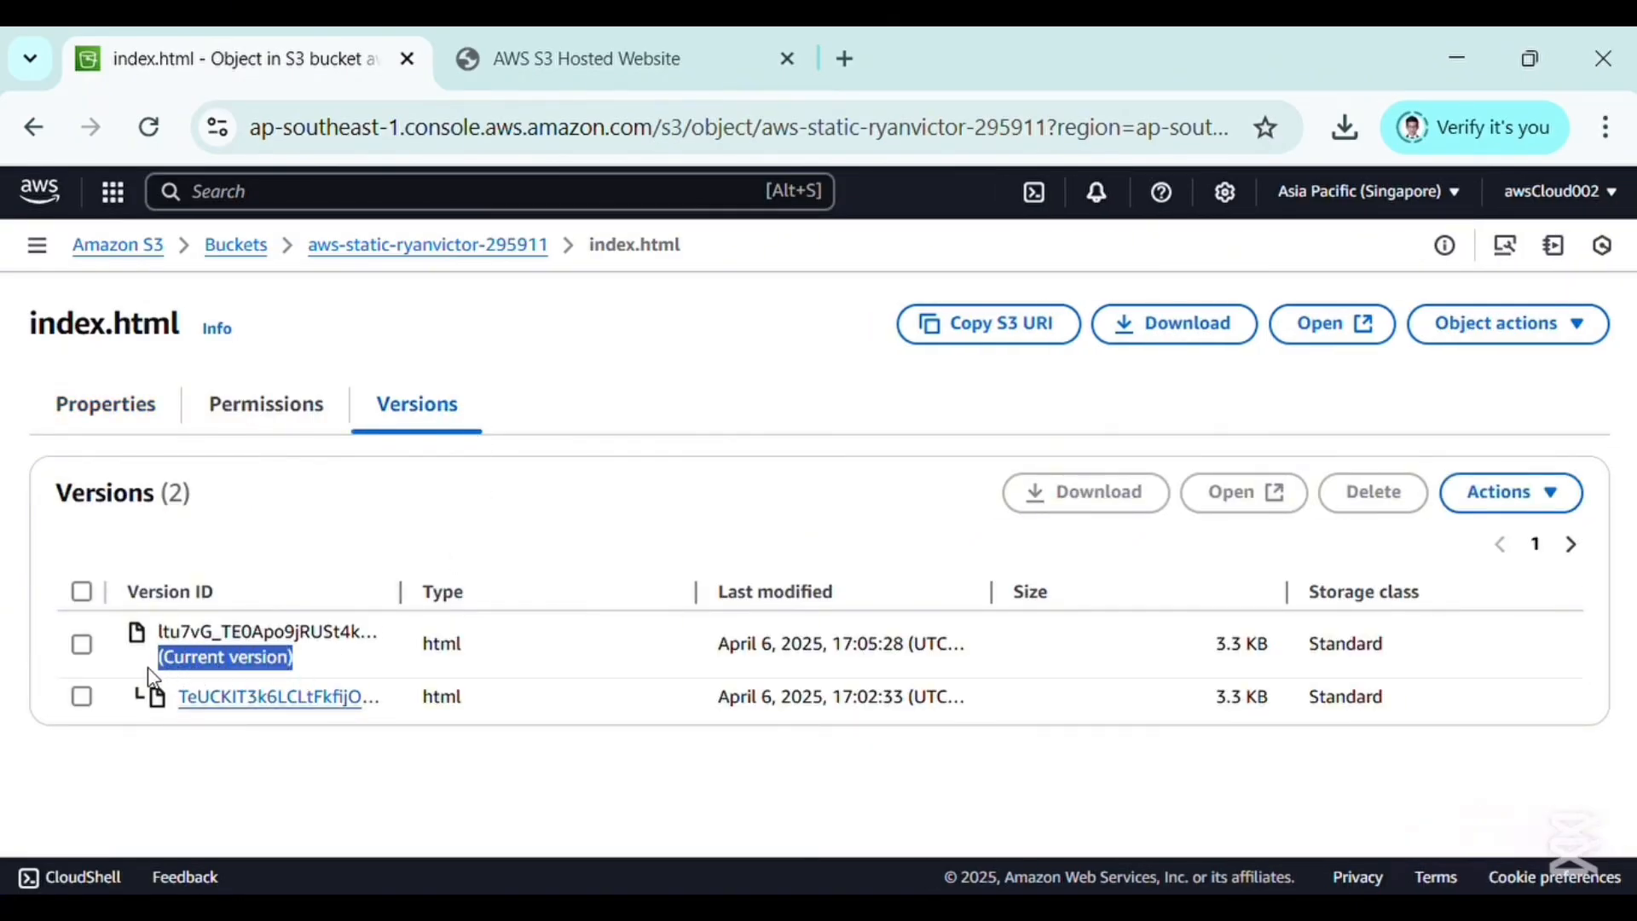
{"action": "left_click", "coordinate": [516, 47]}
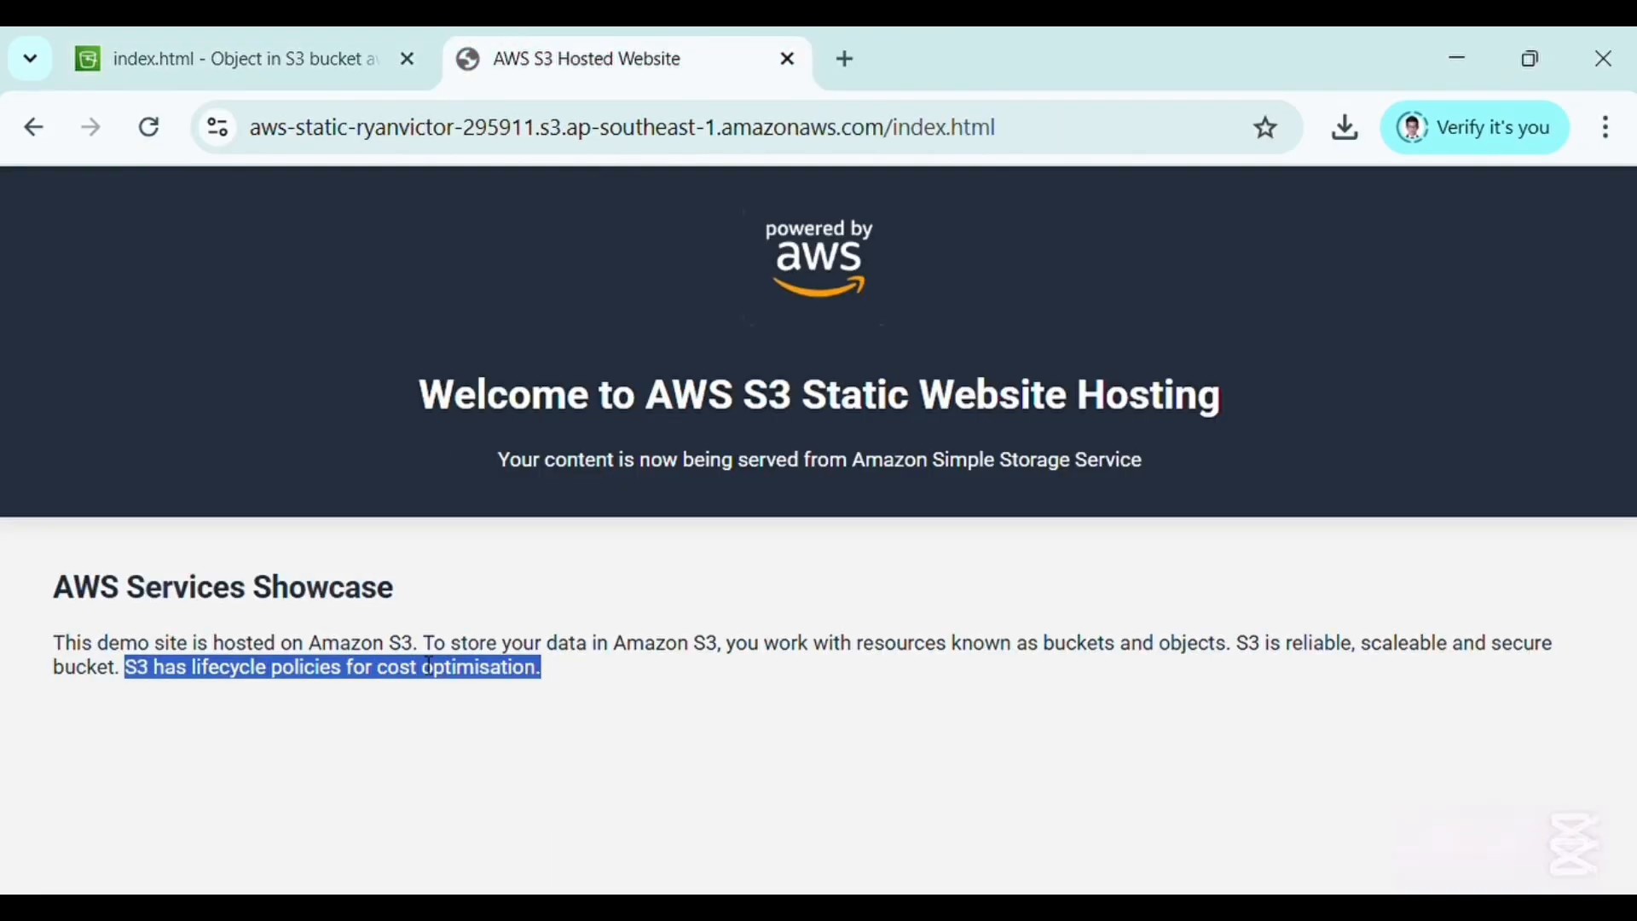
{"action": "left_click", "coordinate": [271, 38]}
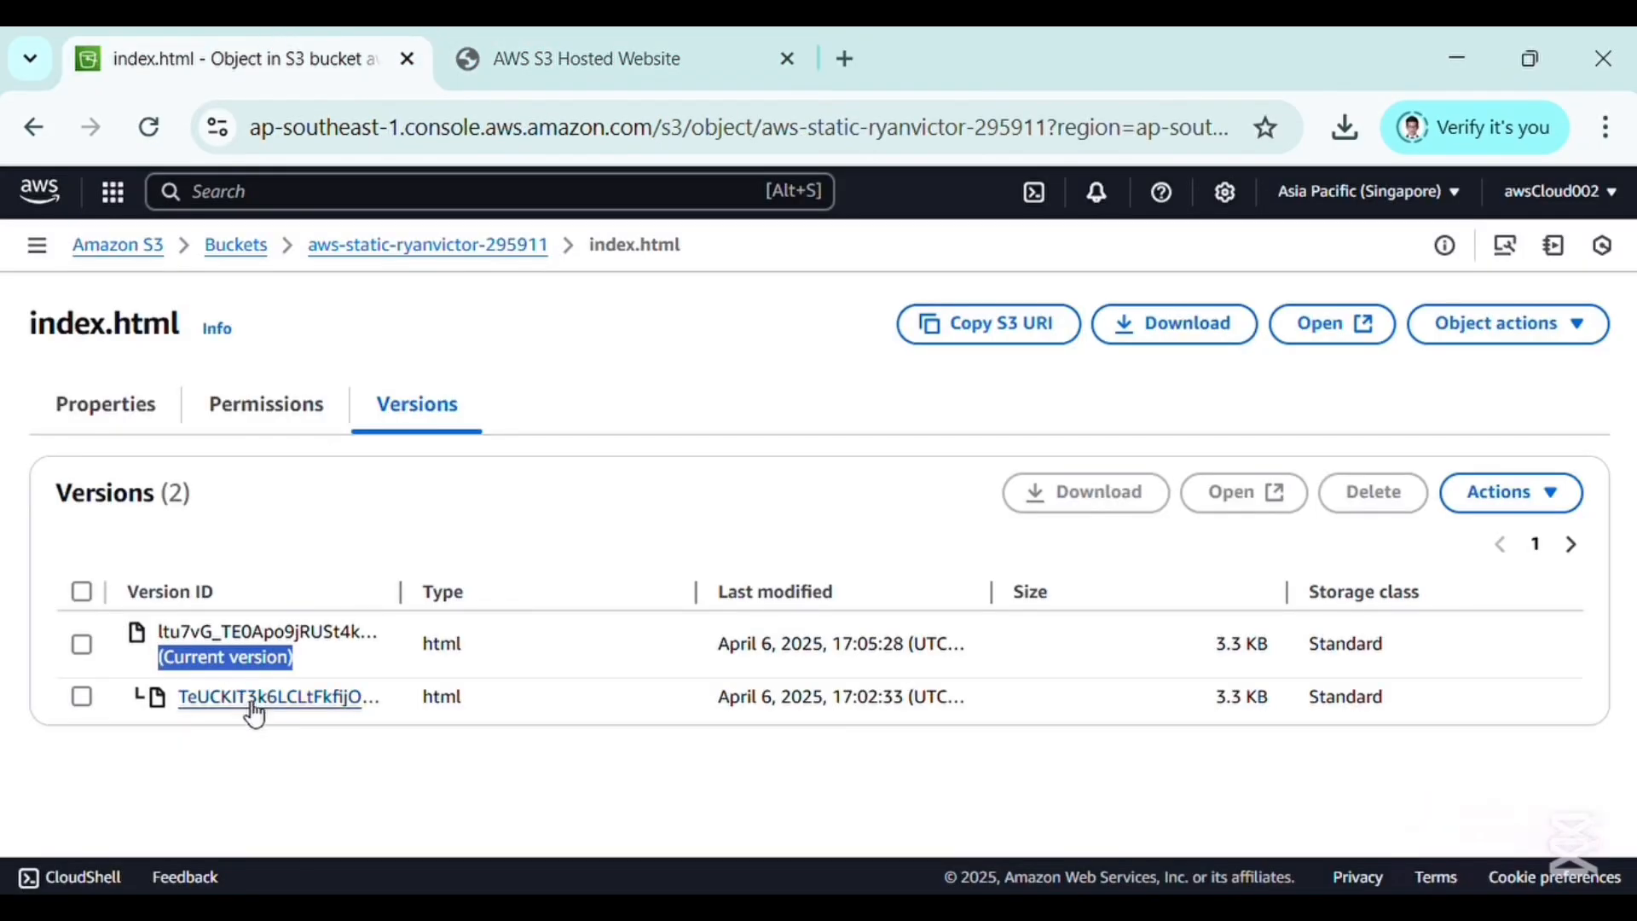
Open the older version of index.html, compare it with the live page, close it and return to the version list
{"action": "left_click", "coordinate": [82, 697]}
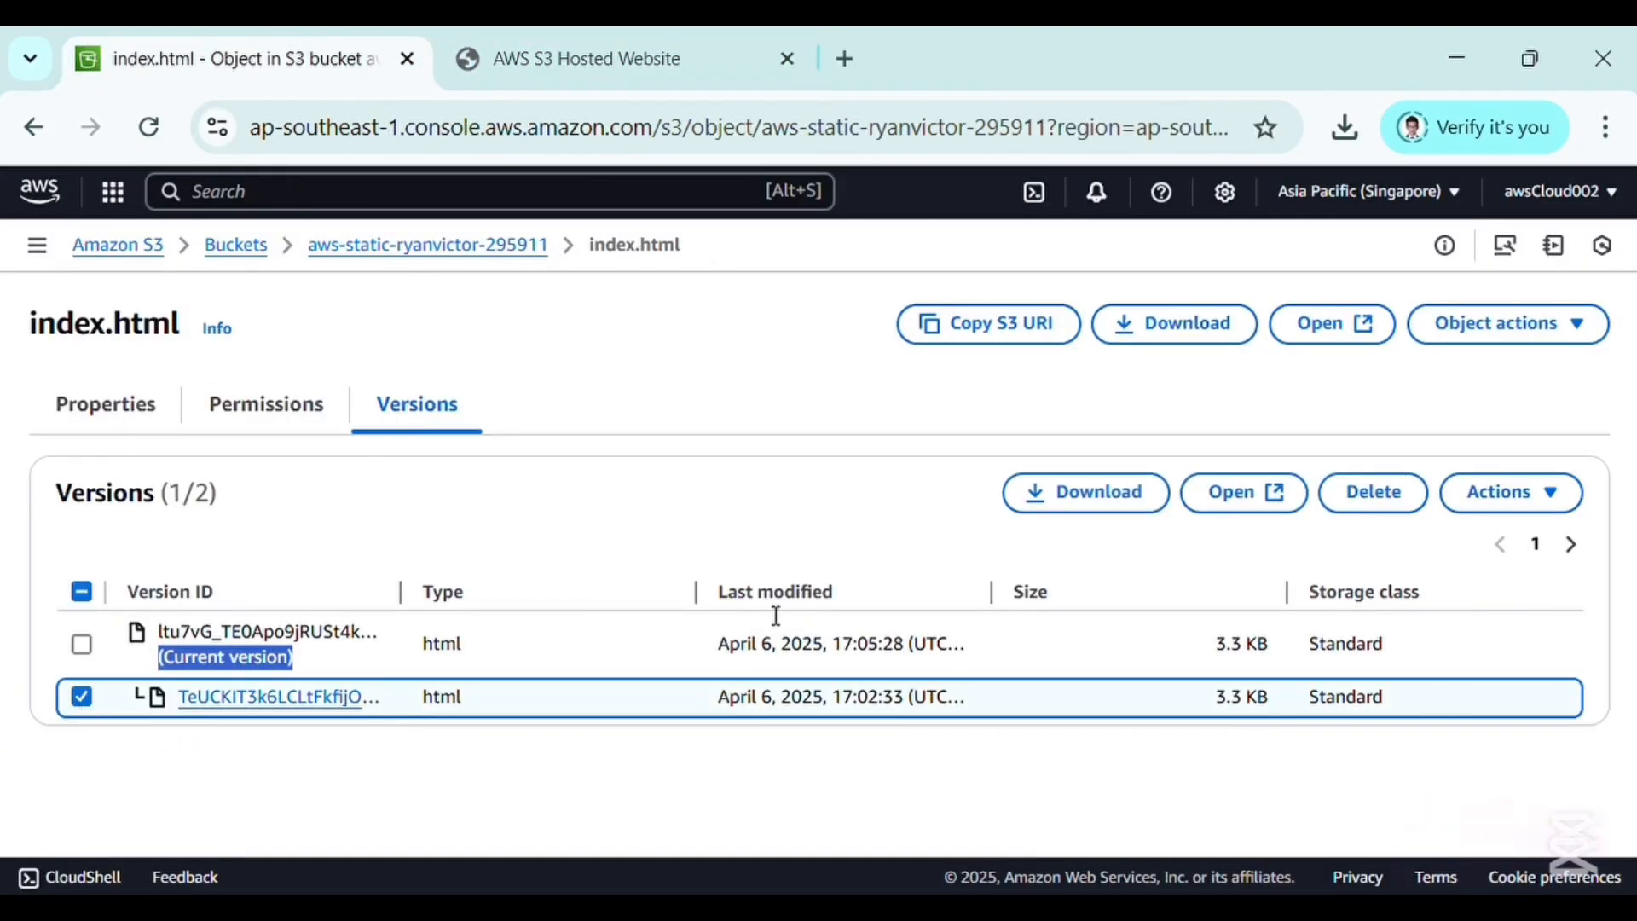
{"action": "left_click", "coordinate": [1234, 495]}
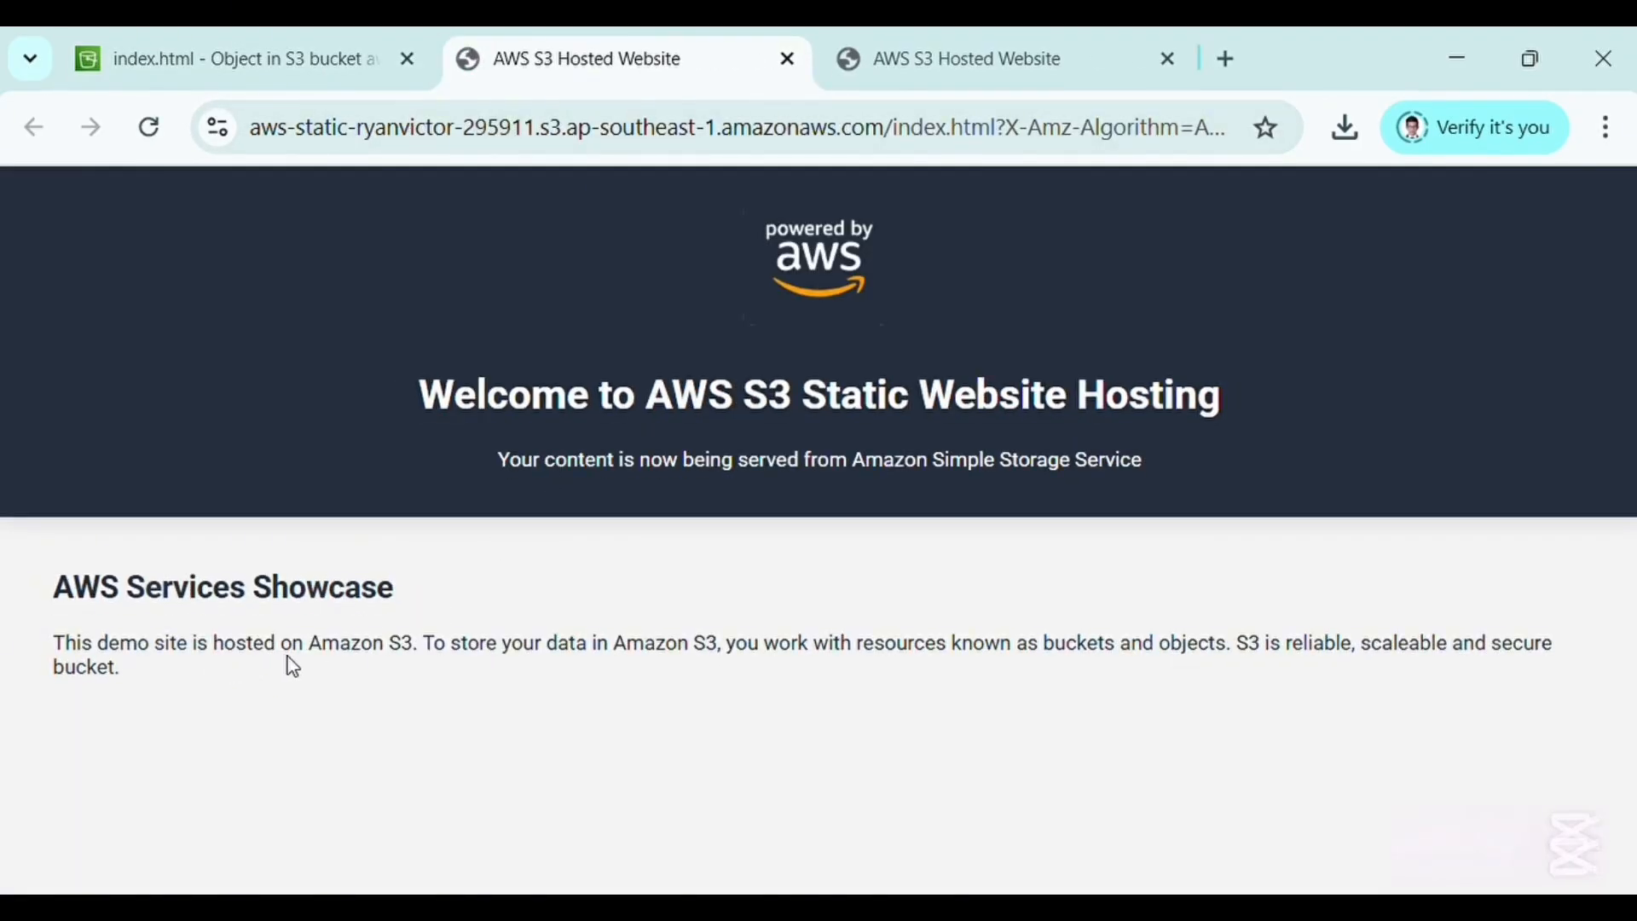
{"action": "left_click", "coordinate": [981, 38]}
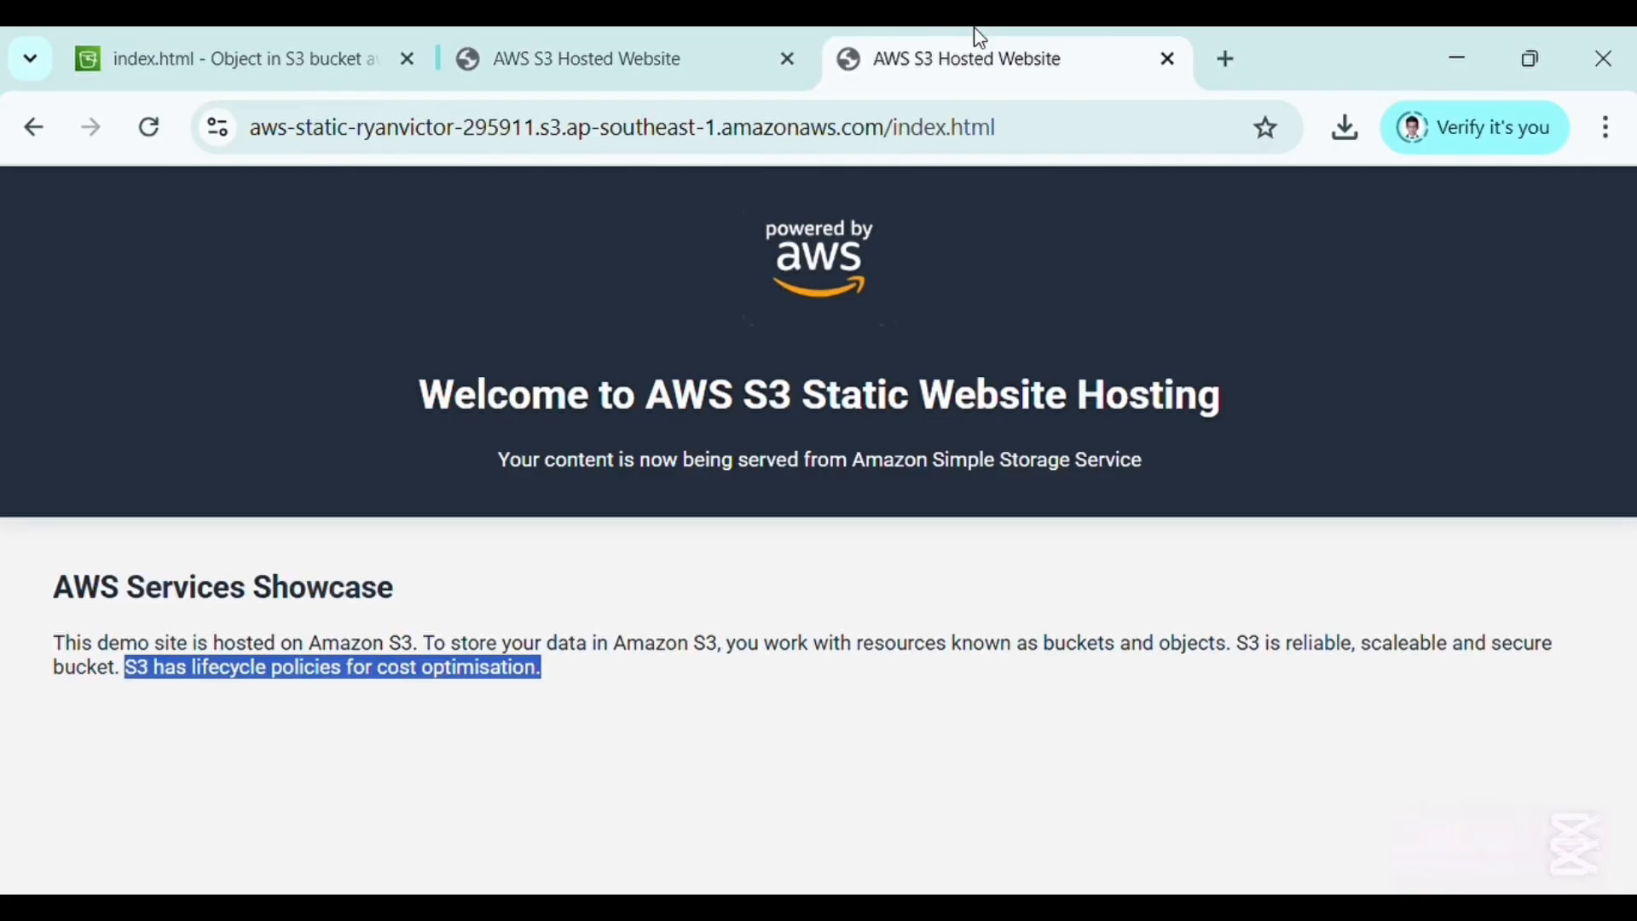
{"action": "left_click", "coordinate": [657, 53]}
{"action": "left_click", "coordinate": [790, 63]}
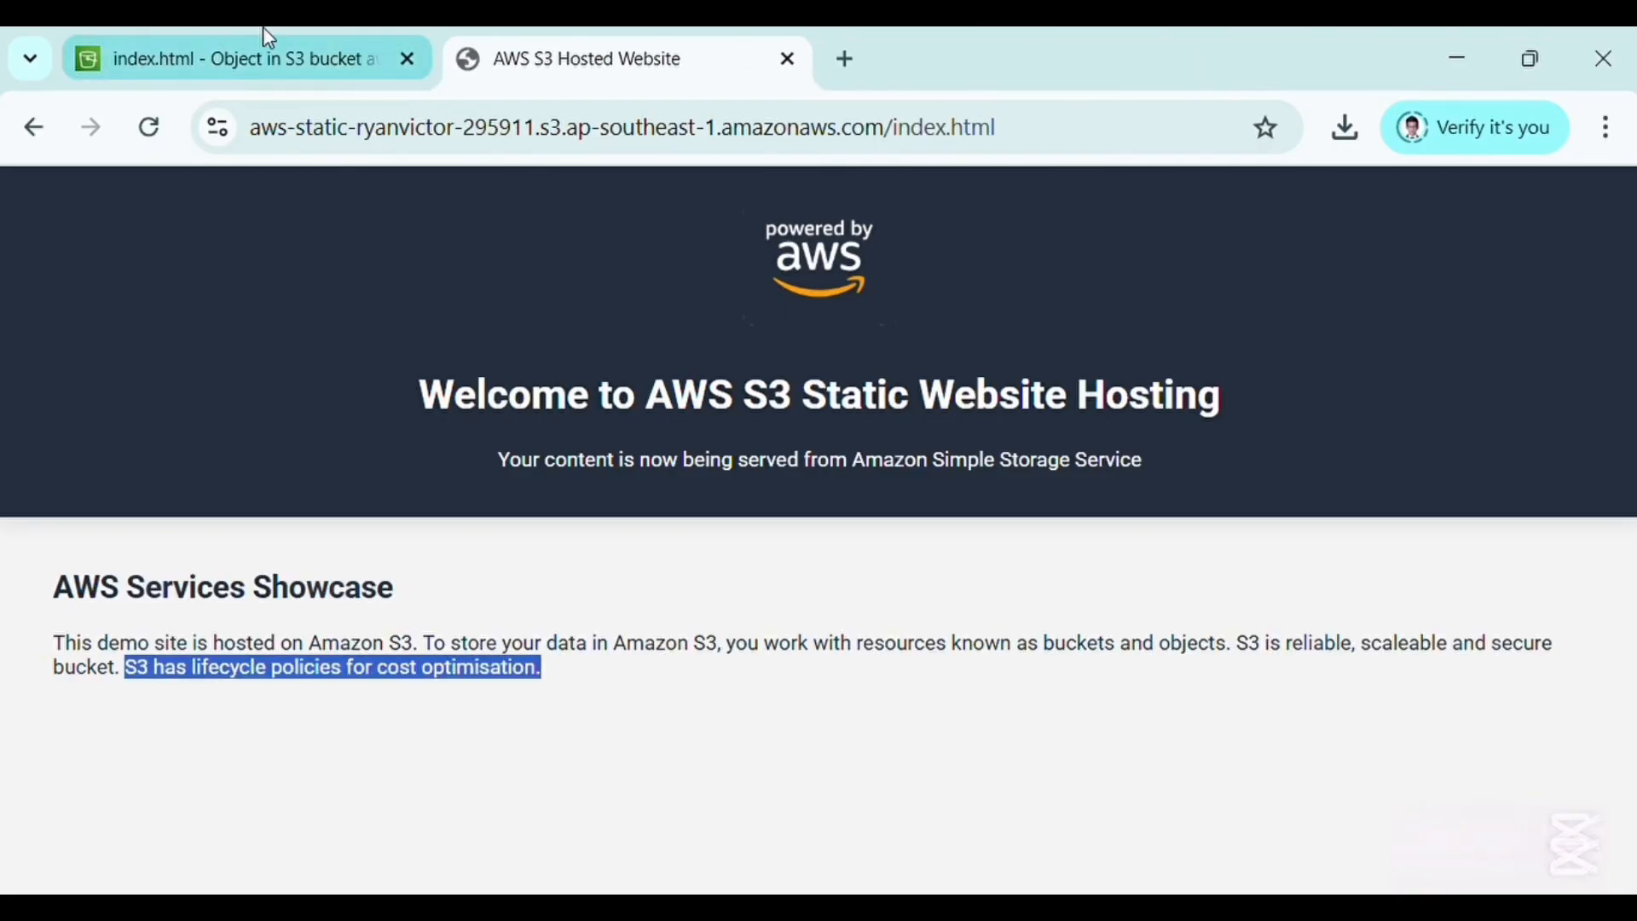
{"action": "left_click", "coordinate": [265, 35]}
{"action": "left_click", "coordinate": [285, 760]}
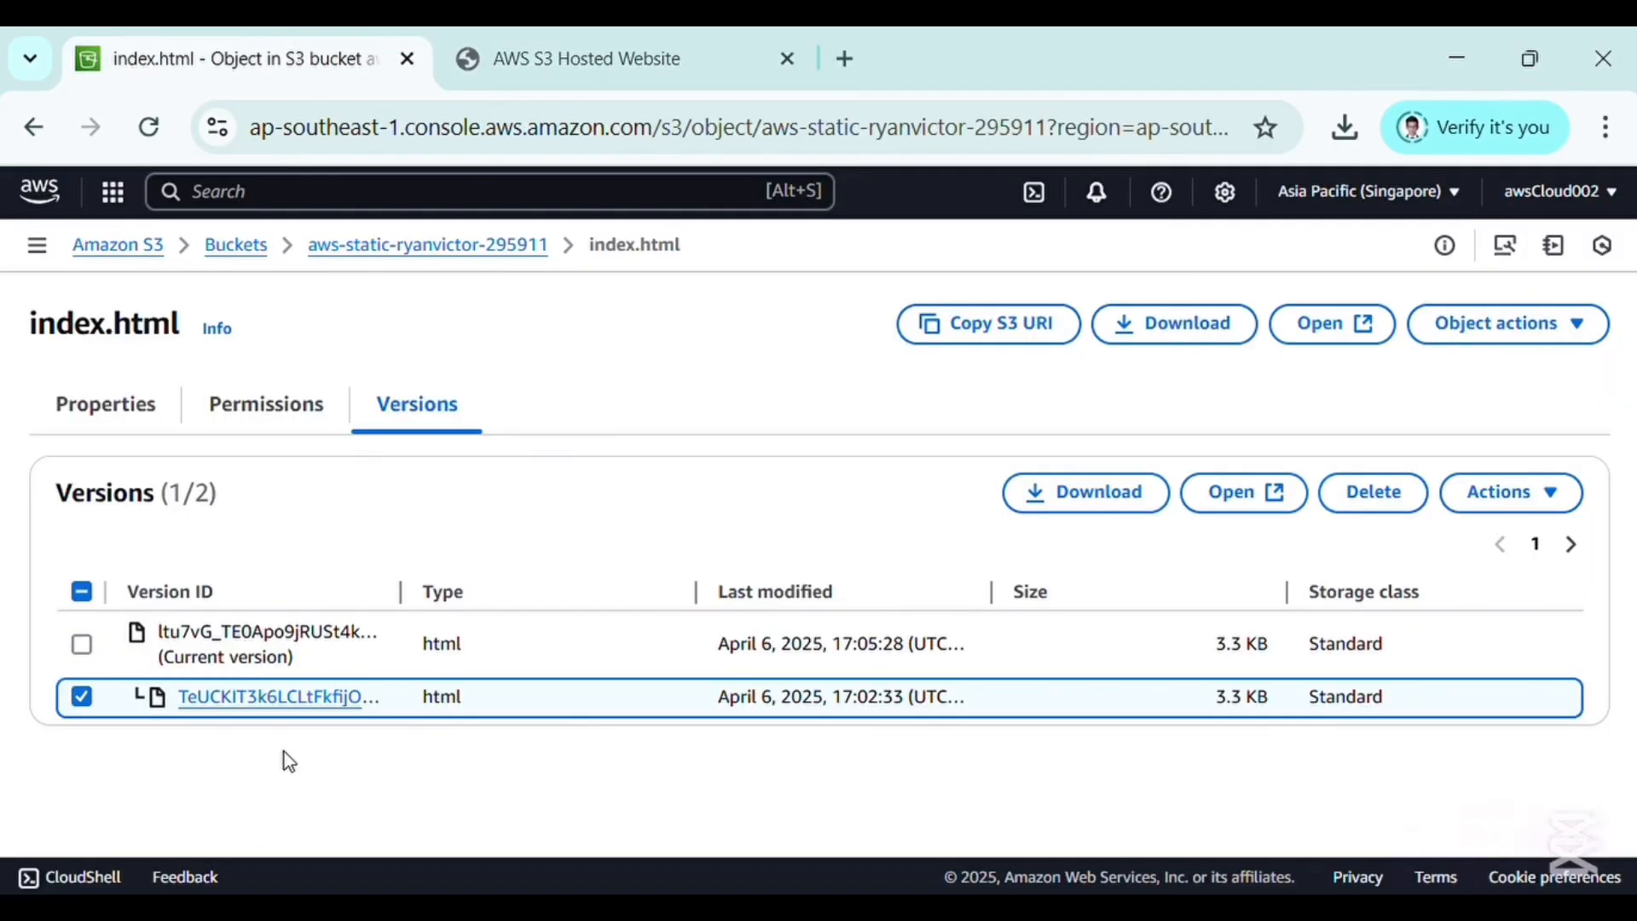